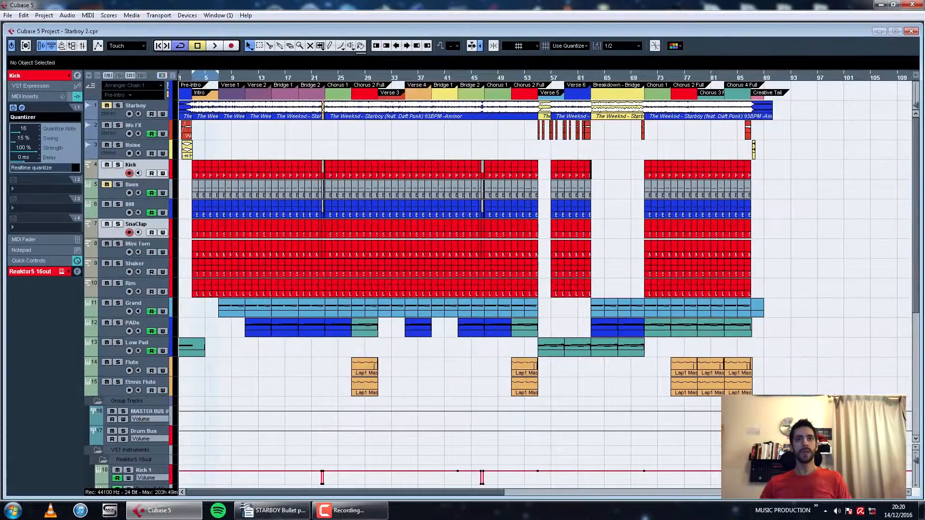
- Look over the arrangement's sections and tracks from the Pre-Intro onwards
key(h)
key(h)
key(h)
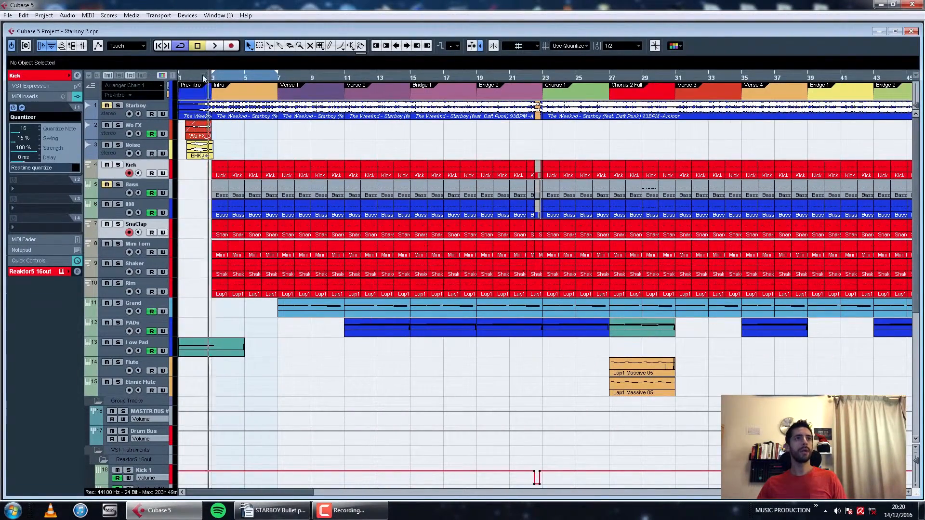
key(g)
key(g)
key(g)
mouse_move(178, 65)
mouse_down()
mouse_move(183, 71)
mouse_move(182, 63)
mouse_up()
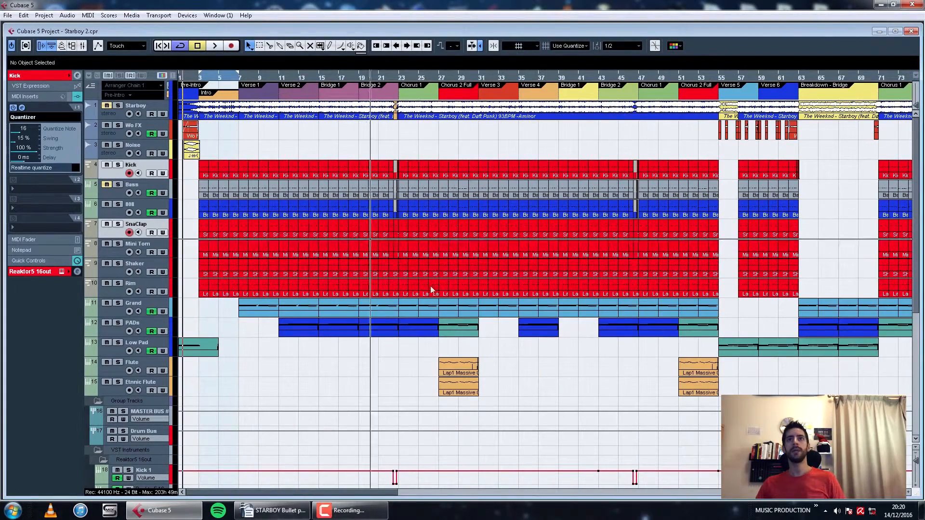
key(g)
- Play the arrangement from the Pre-Intro into Verse 1 with a closer view of the opening sections
key(space)
key(h)
key(h)
key(h)
key(h)
key(h)
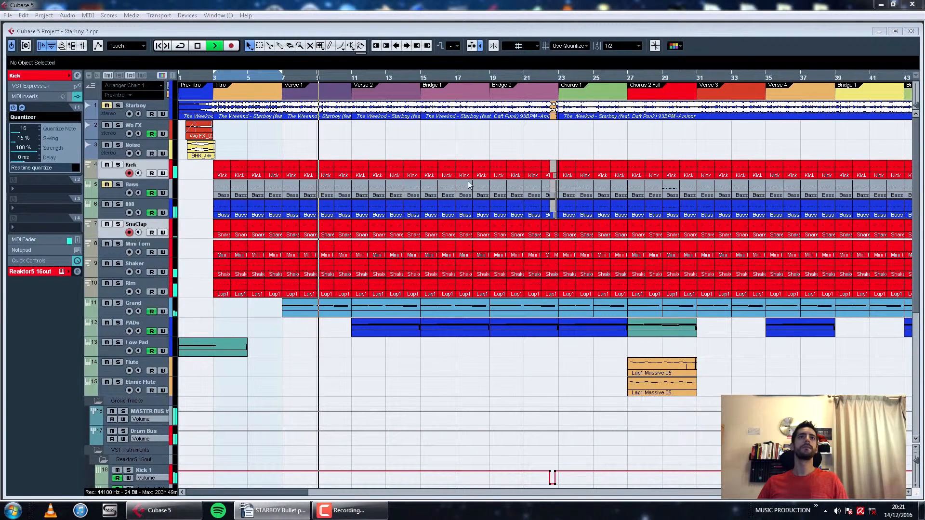
- Jump playback to Chorus 2 Full at bar 27
click(627, 79)
key(g)
key(g)
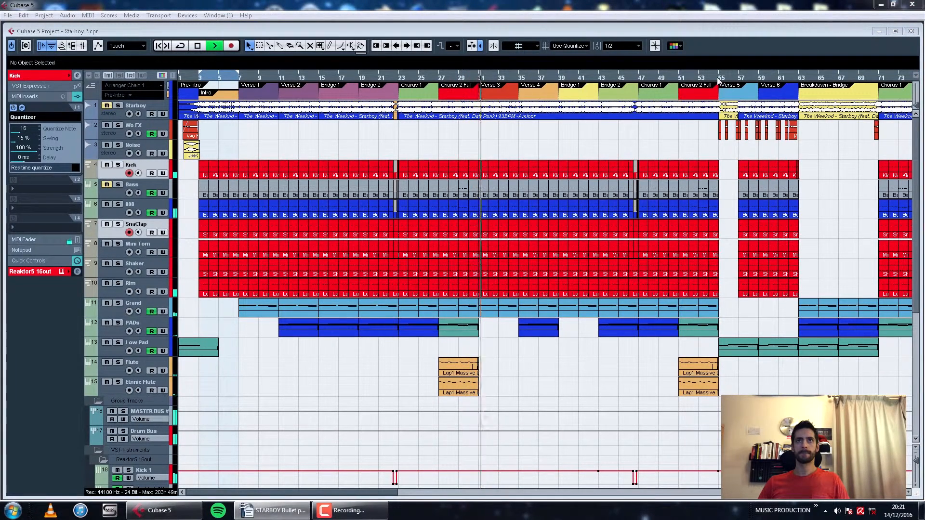
- Jump playback to Verse 5 at bar 55 and select the Wo FX track to view its inserts
click(717, 78)
key(h)
key(h)
key(h)
key(h)
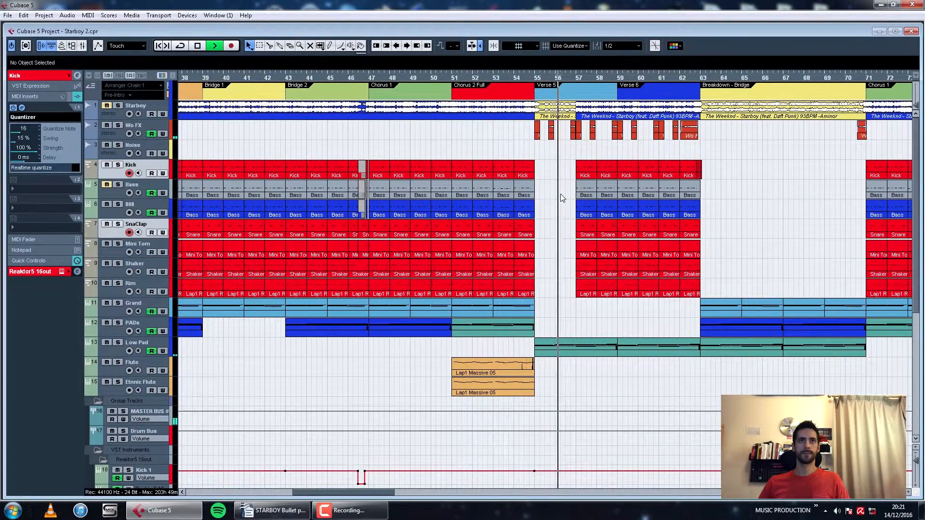
click(139, 129)
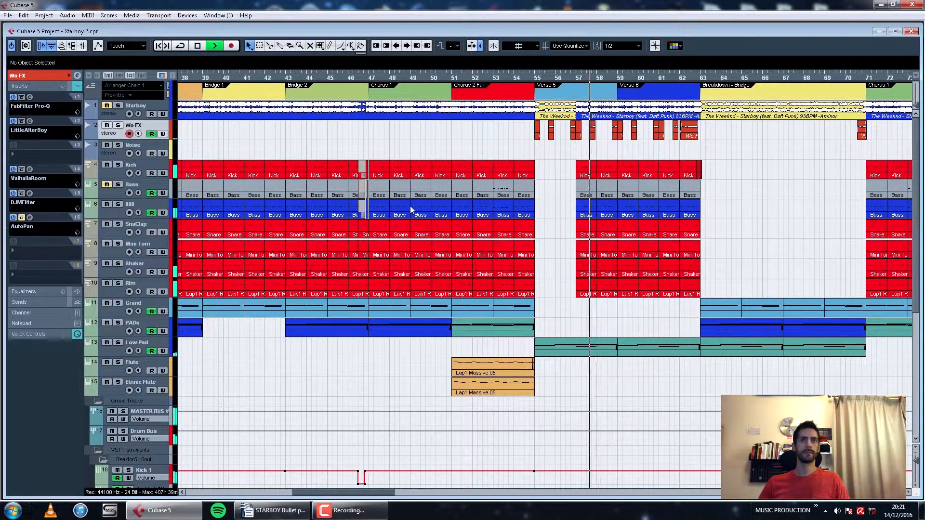
- Jump playback to Chorus 4 Full at about bar 83 to hear the end of the song
key(g)
key(g)
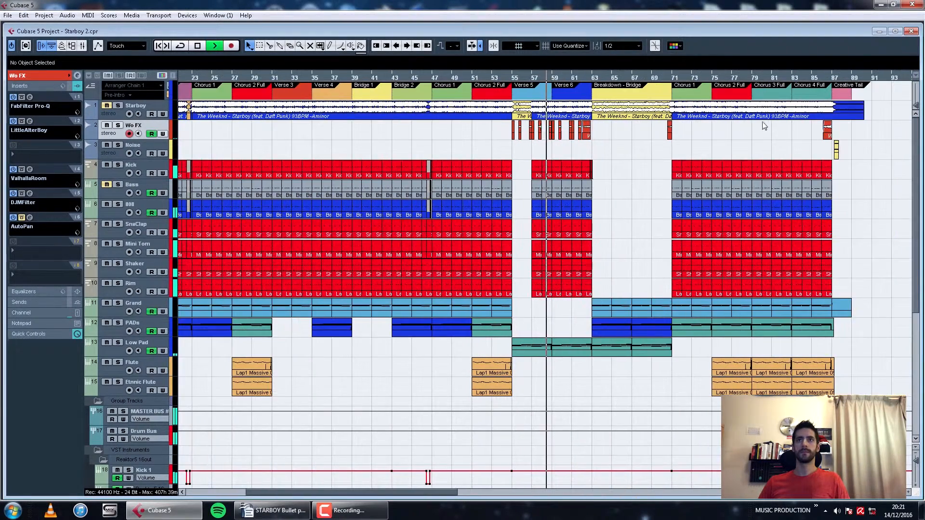
click(794, 80)
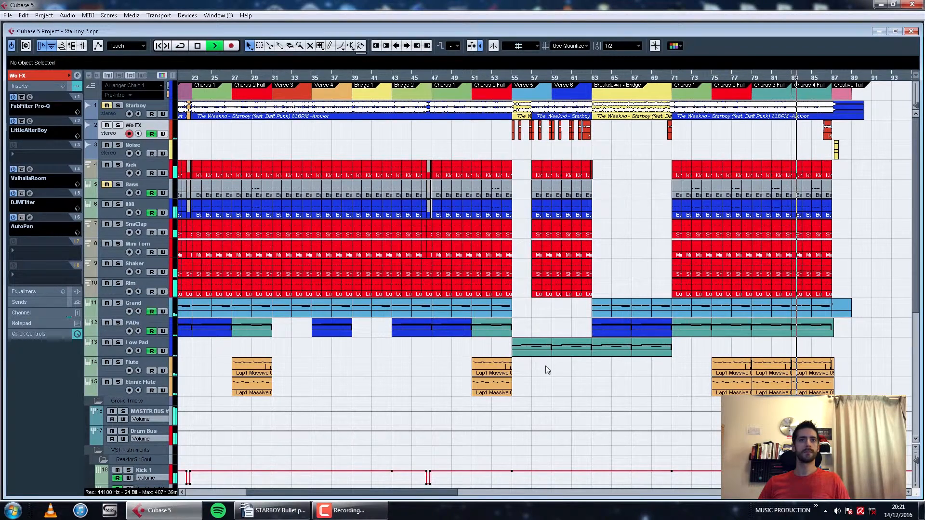
key(h)
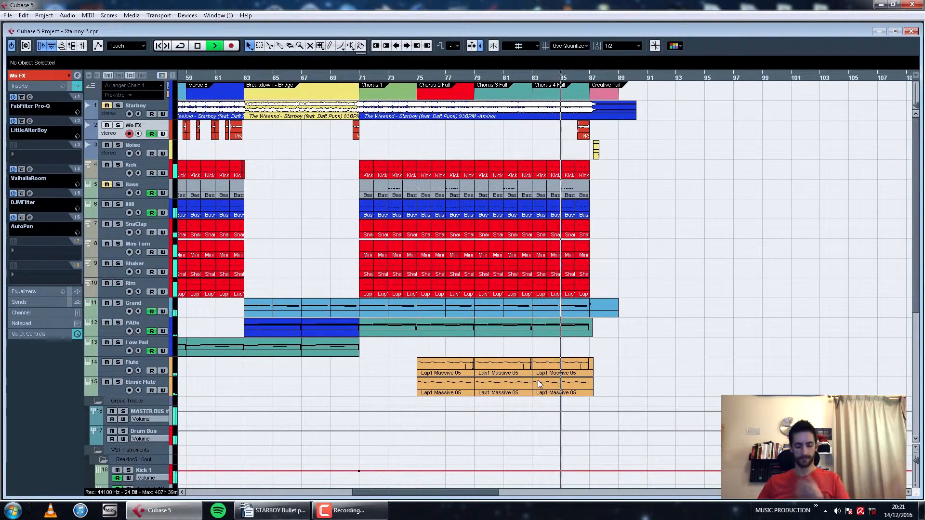
key(g)
key(g)
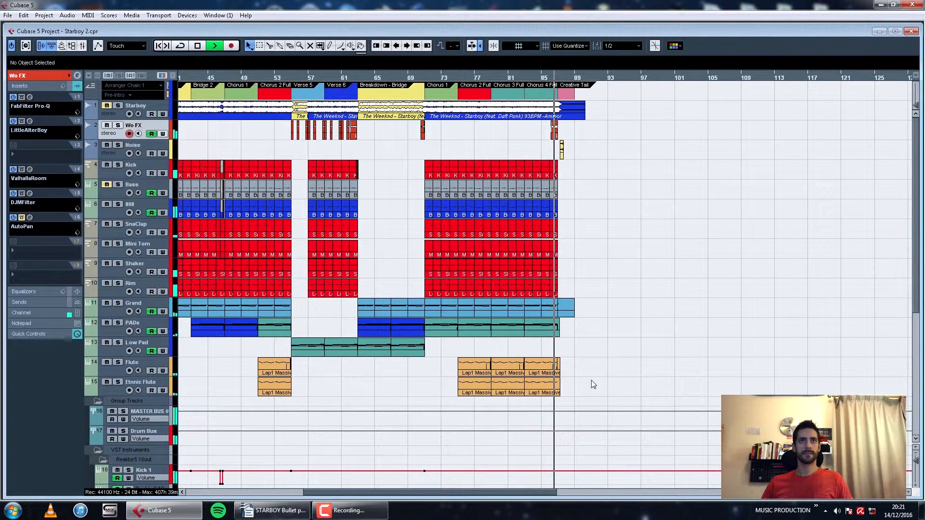
key(g)
key(g)
key(g)
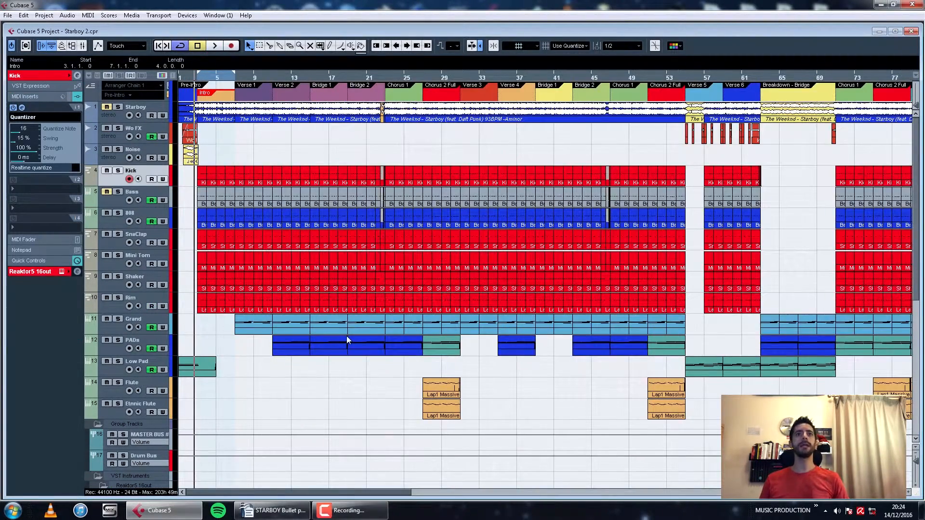
- Review the full song layout and the Polyplex drum instrument in the Kick track's Reaktor, closing the instrument again
key(g)
key(g)
key(g)
key(g)
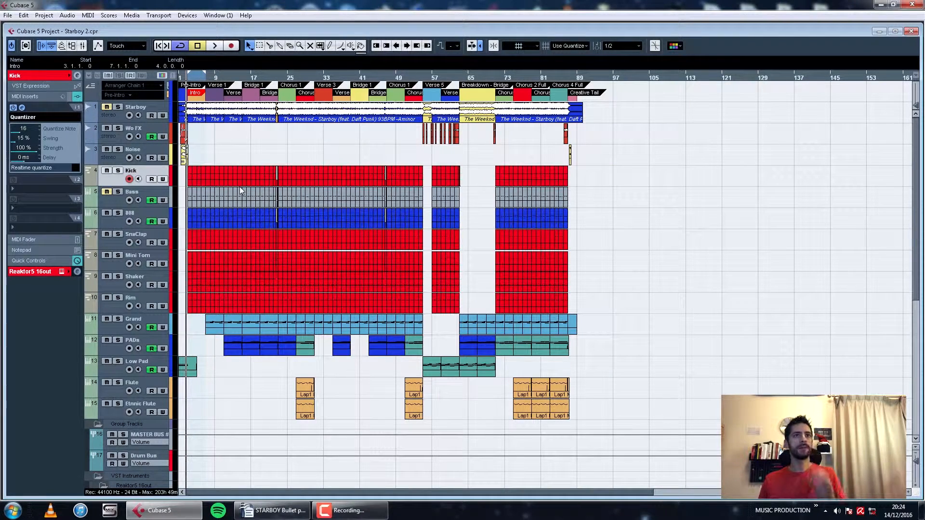
click(62, 272)
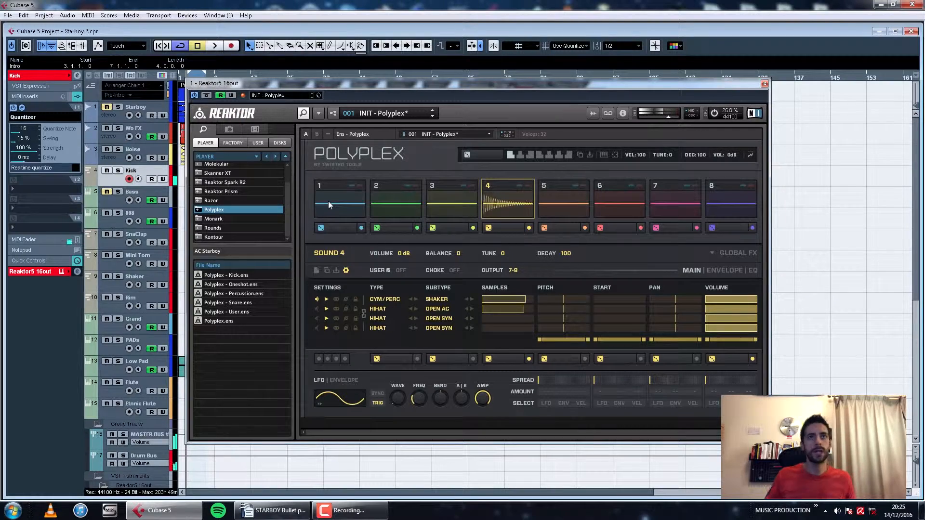
click(764, 85)
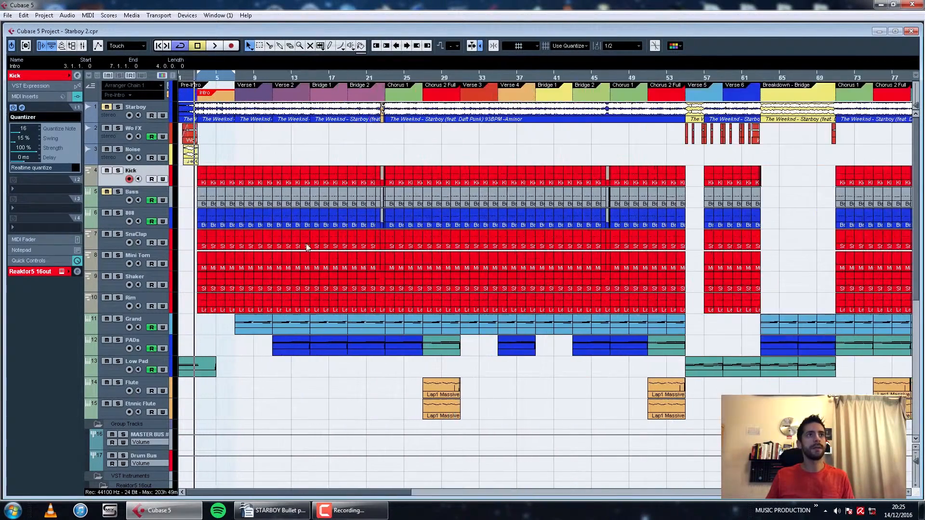
- Audition the Intro drums by soloing the Kick, SnaClap, Mini Tom, Shaker and Rim tracks one after another
key(h)
click(118, 171)
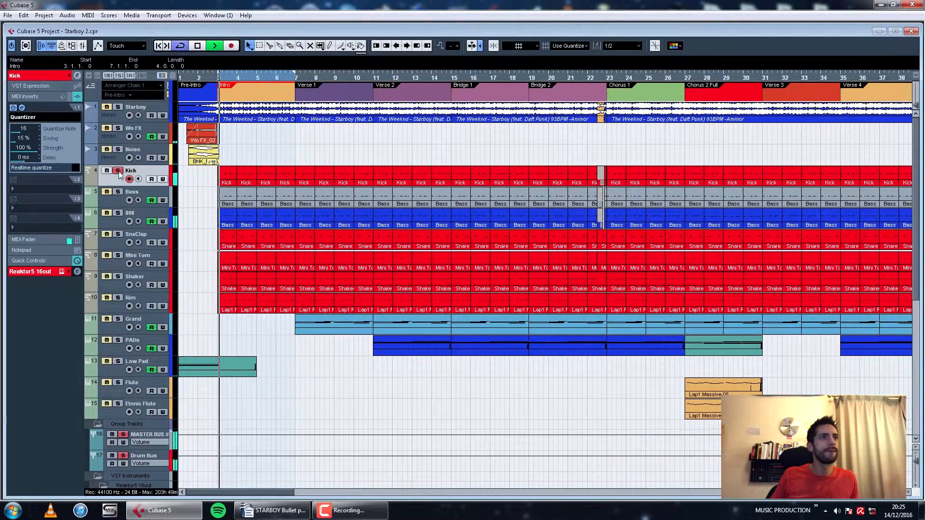
click(119, 236)
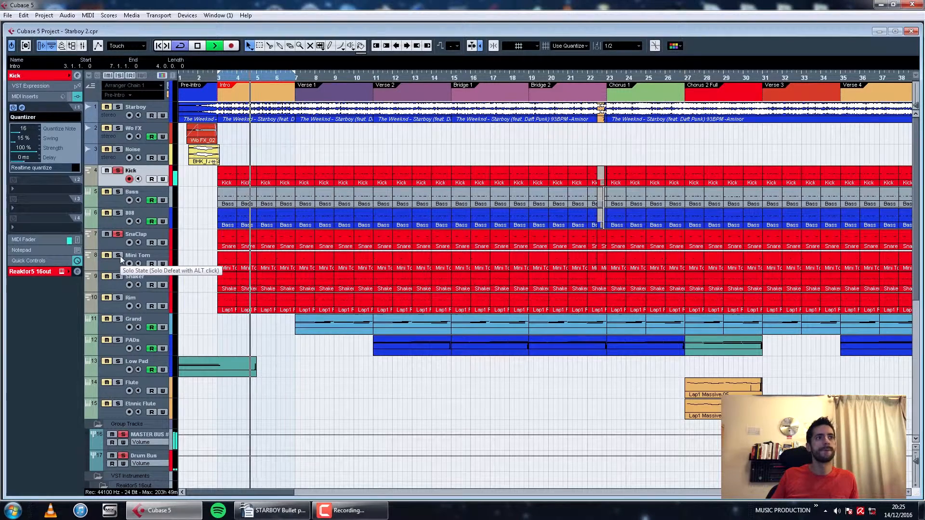
click(118, 256)
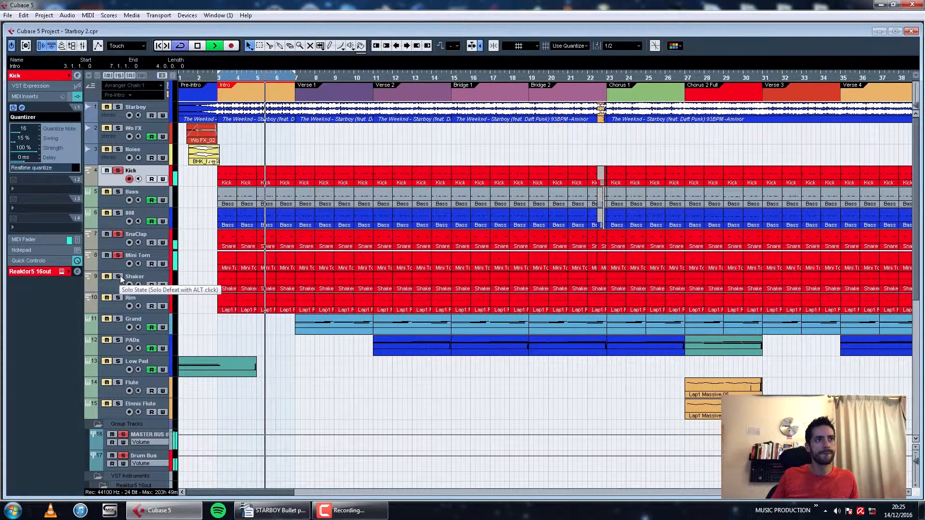
click(120, 277)
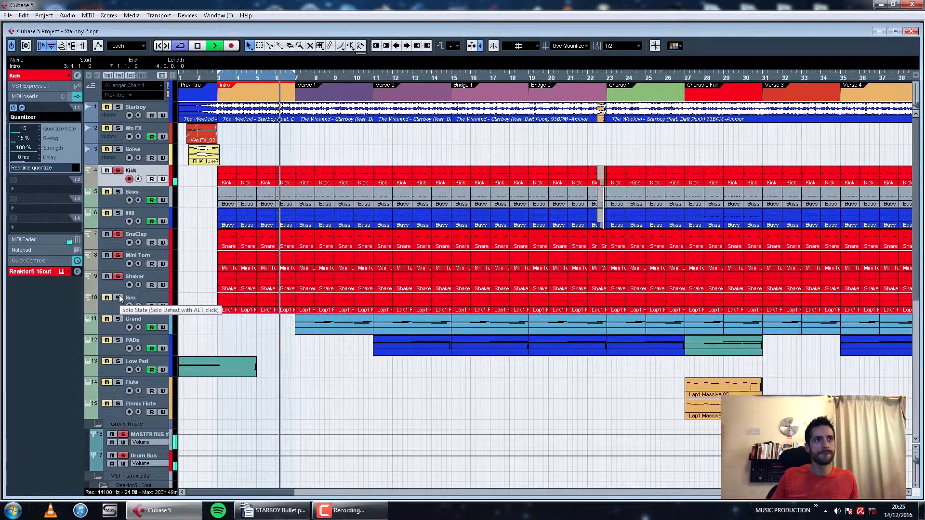
click(118, 298)
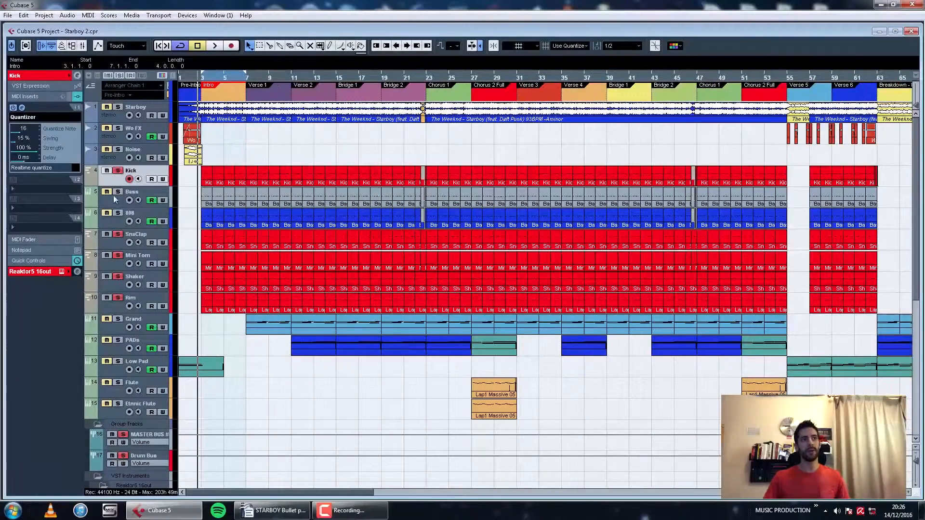
- Solo the Bass track together with the Kick and play the Intro loop
click(128, 193)
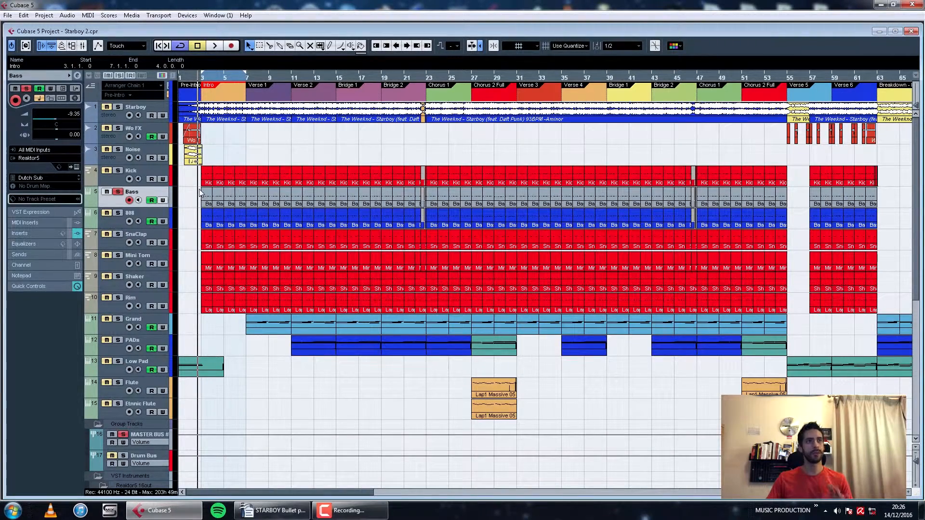
key(h)
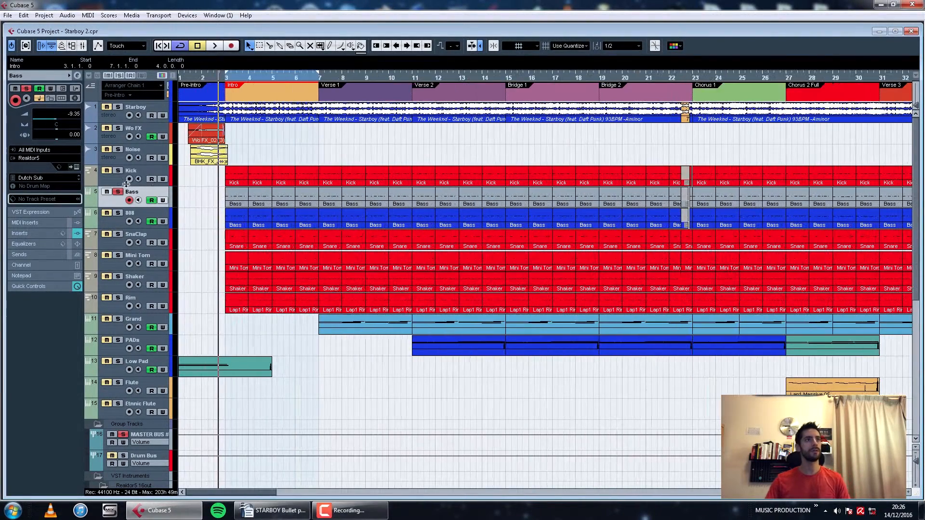
key(space)
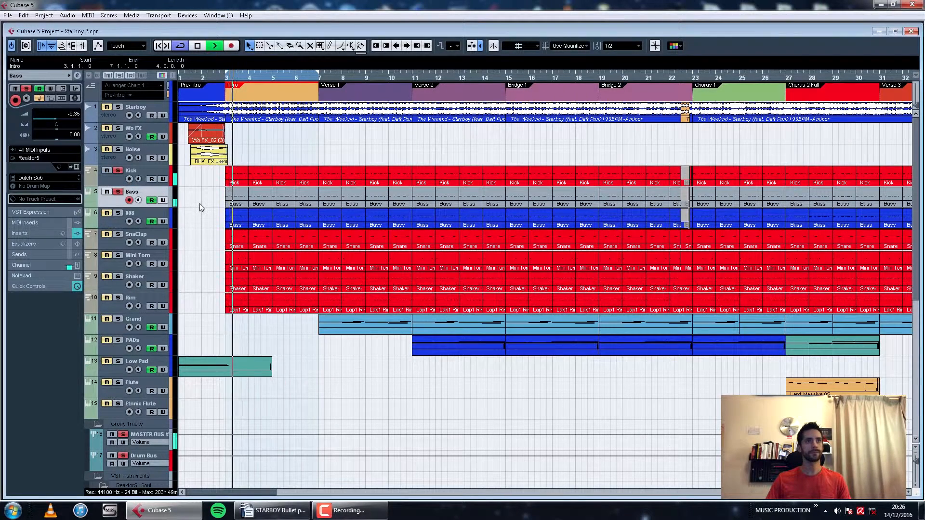
- View the Bass track's Monark synth in Reaktor and its insert effects in the Mixer, closing both windows again
click(76, 168)
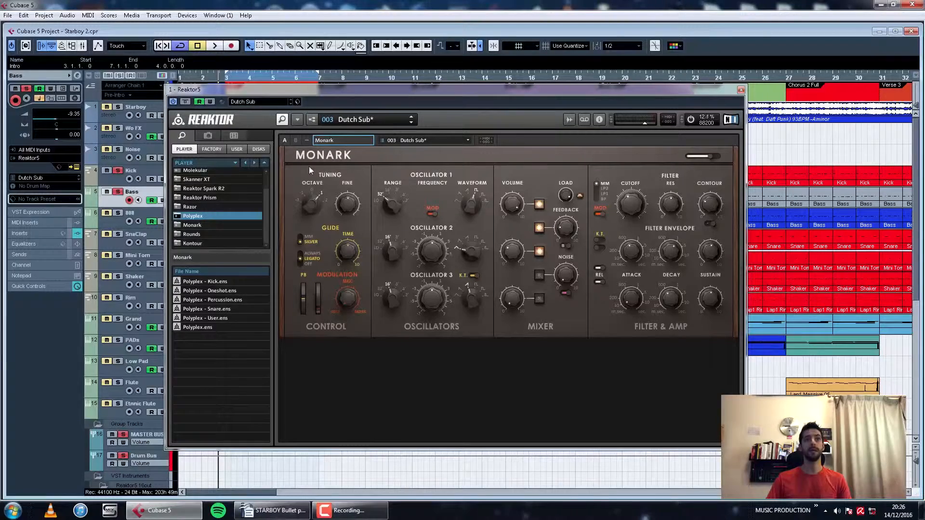
click(740, 90)
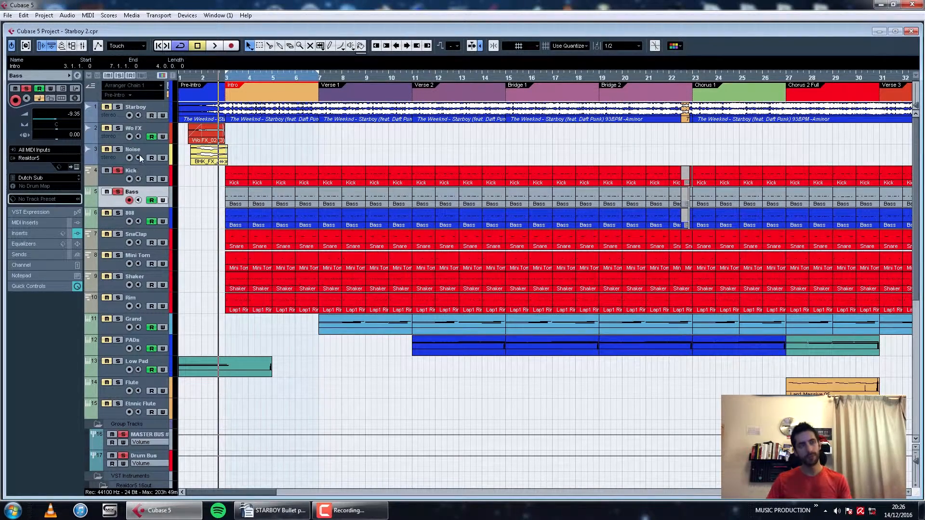
key(F3)
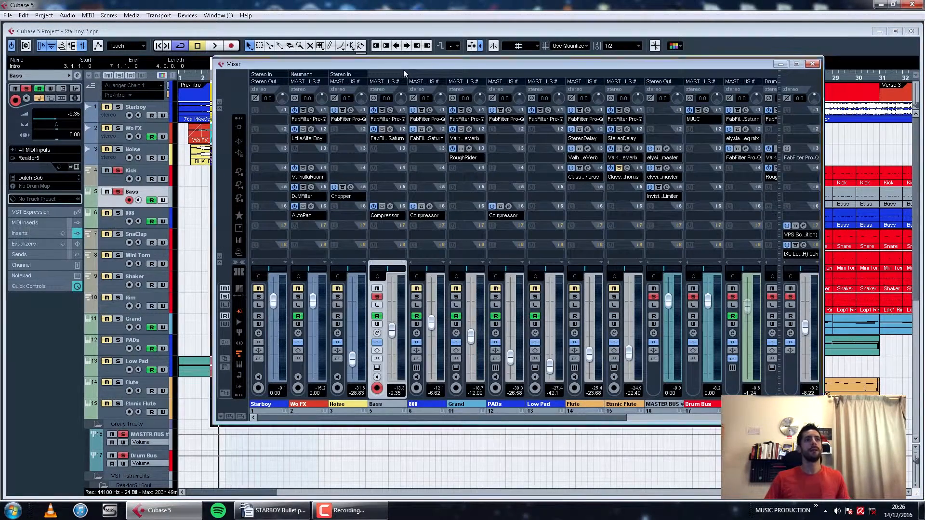
drag(403, 72, 398, 81)
key(F3)
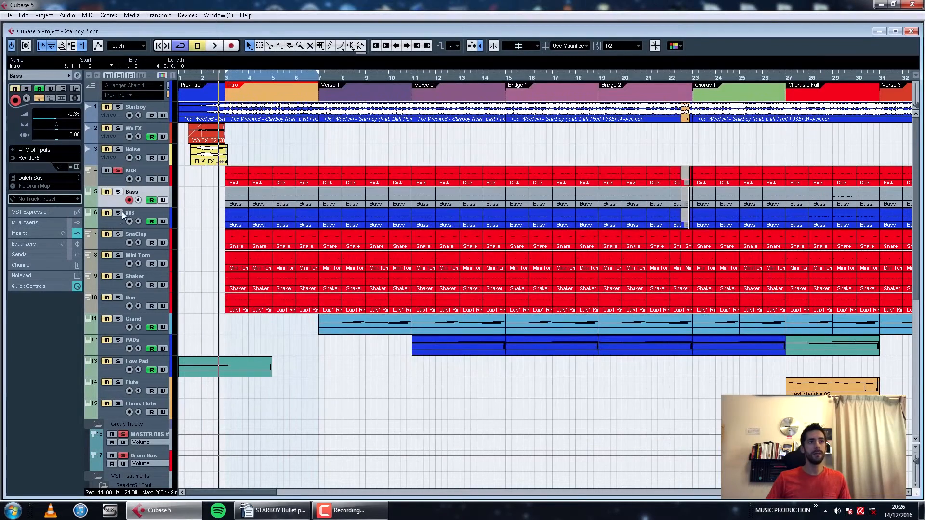
- Play the Intro loop with the 808 and Kick tracks soloed, select the 808 track, and stop playback
key(space)
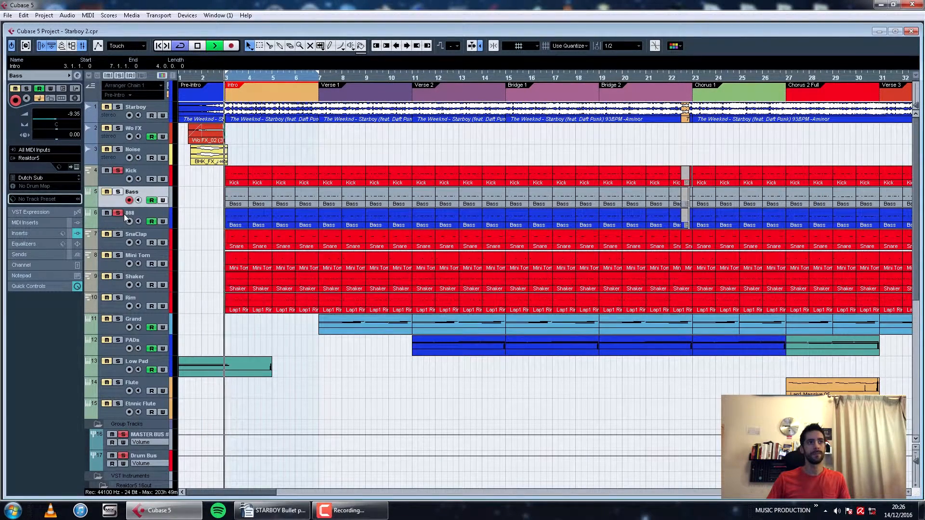
click(116, 223)
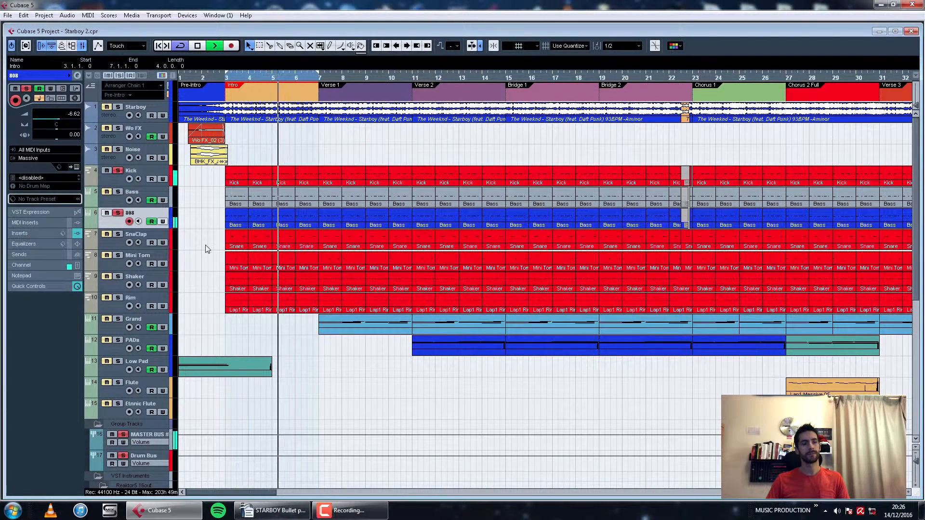
key(space)
- Inspect the FabFilter Saturn insert on the 808 channel in the Mixer, closing both windows again
key(F3)
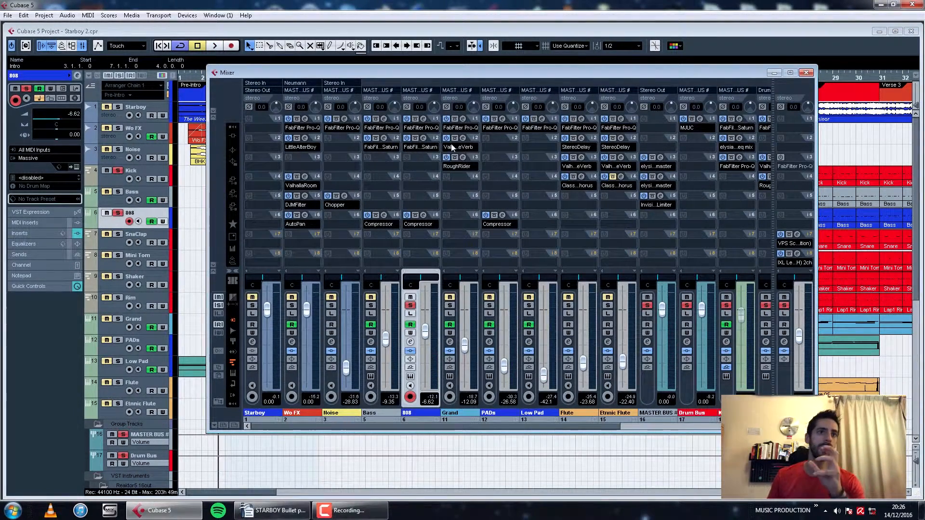
click(424, 139)
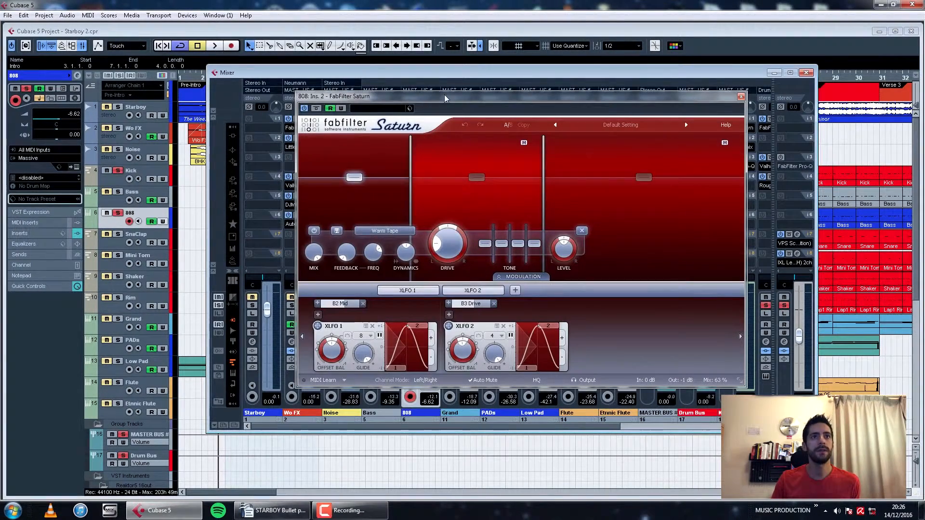
drag(422, 97, 383, 112)
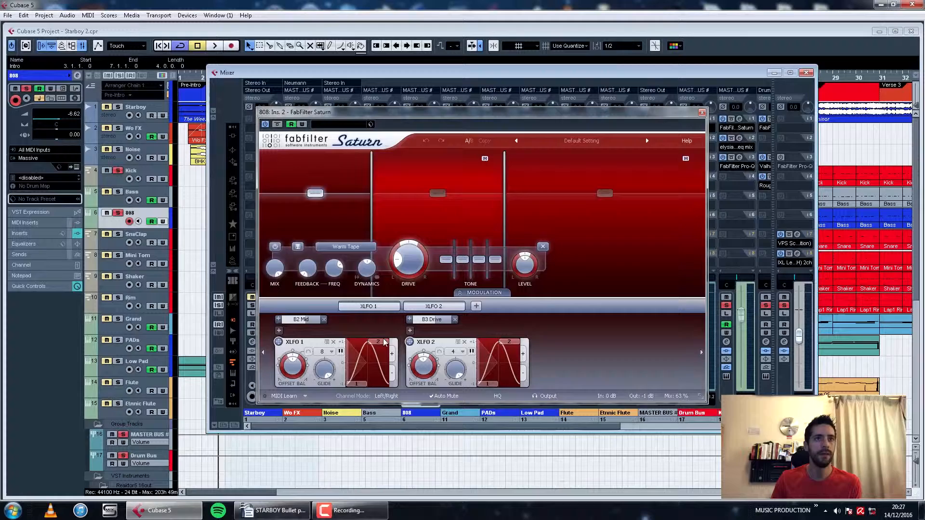
click(702, 112)
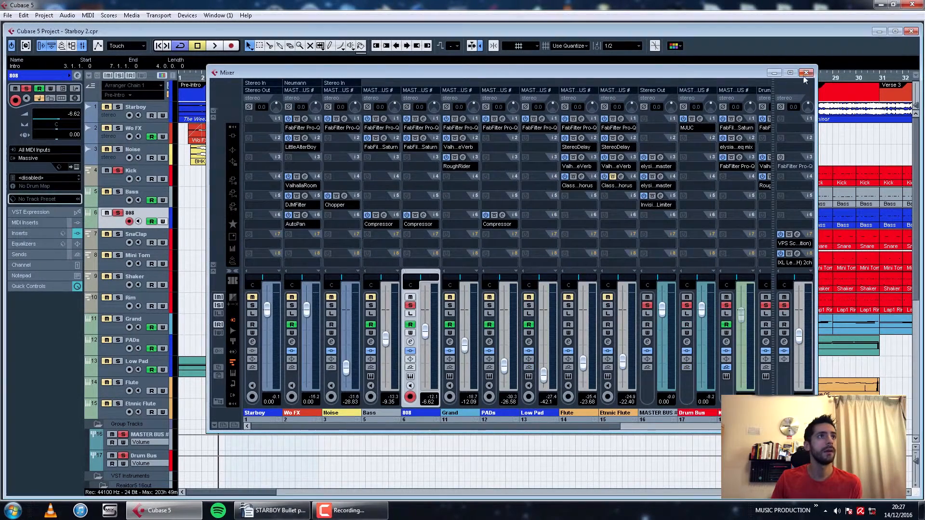
click(806, 73)
- Play the soloed Starboy reference, and compare it with the full mix by muting the Starboy and Bass tracks
click(120, 110)
key(space)
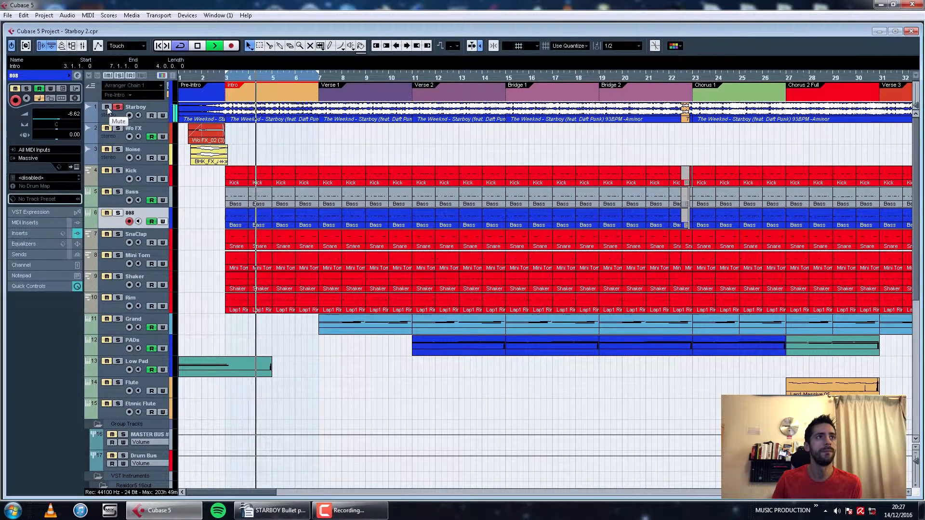
click(107, 107)
click(106, 192)
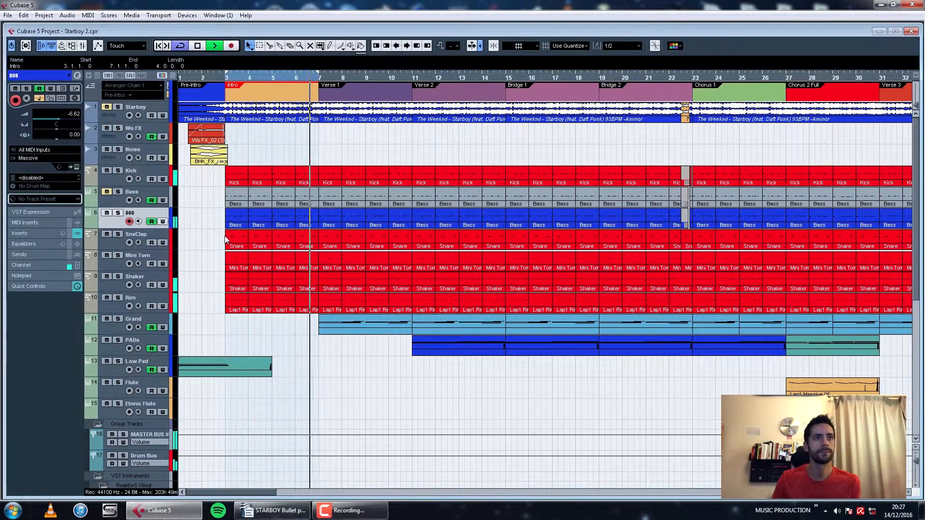
key(space)
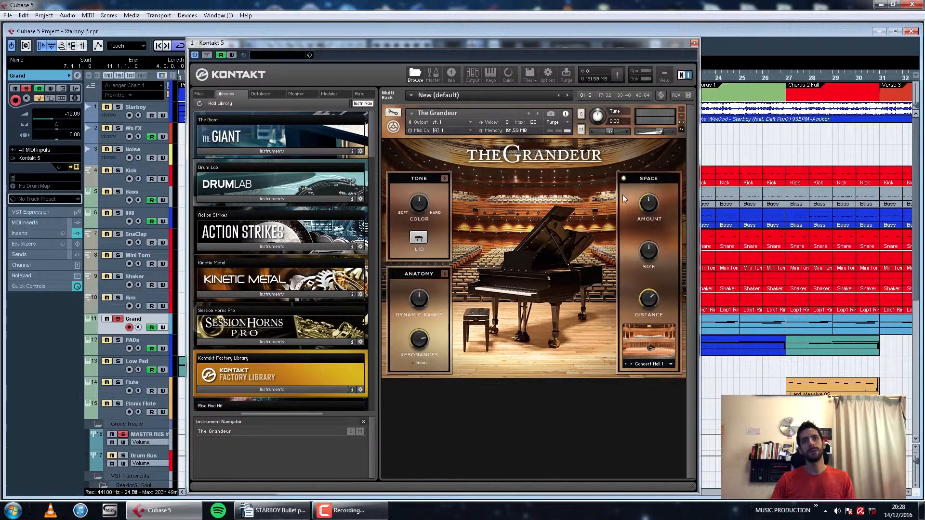
- Close the Kontakt instrument and inspect the Grand channel's FabFilter Pro-Q and ValhallaVintageVerb inserts in the Mixer
click(694, 43)
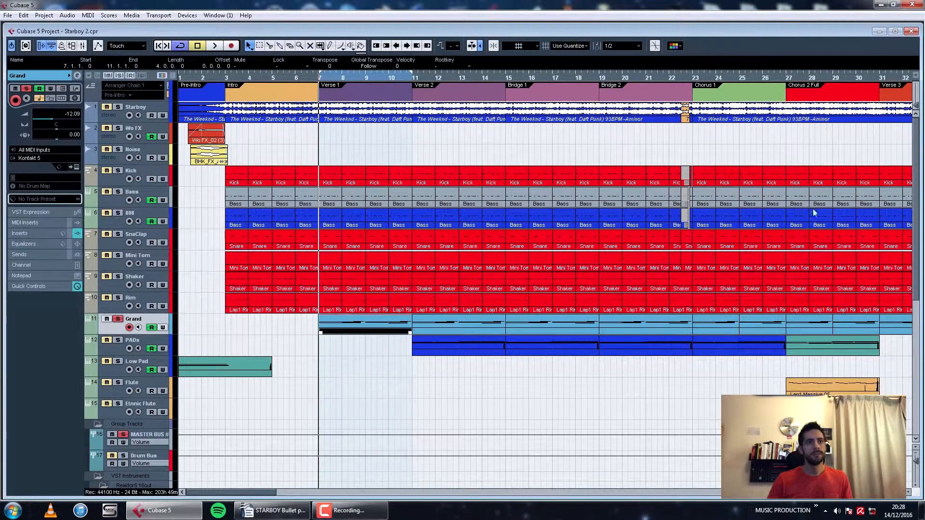
key(F3)
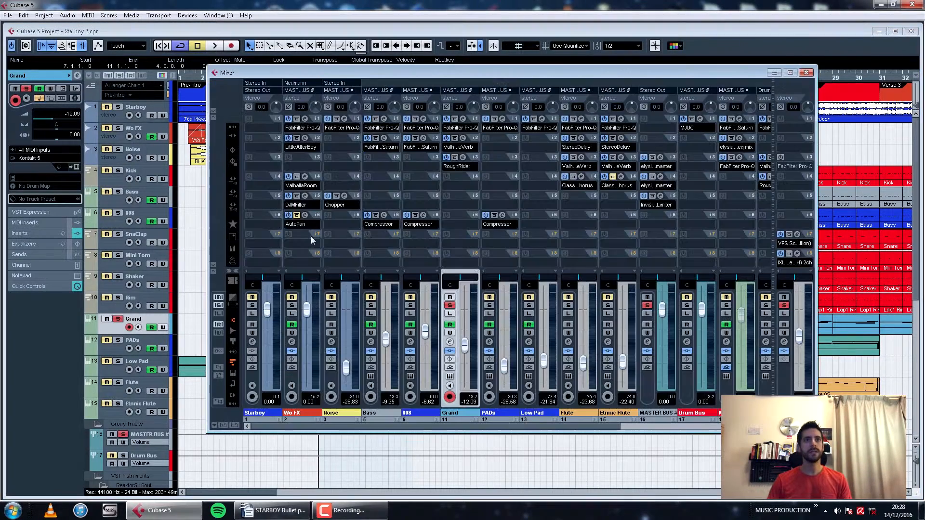
click(463, 119)
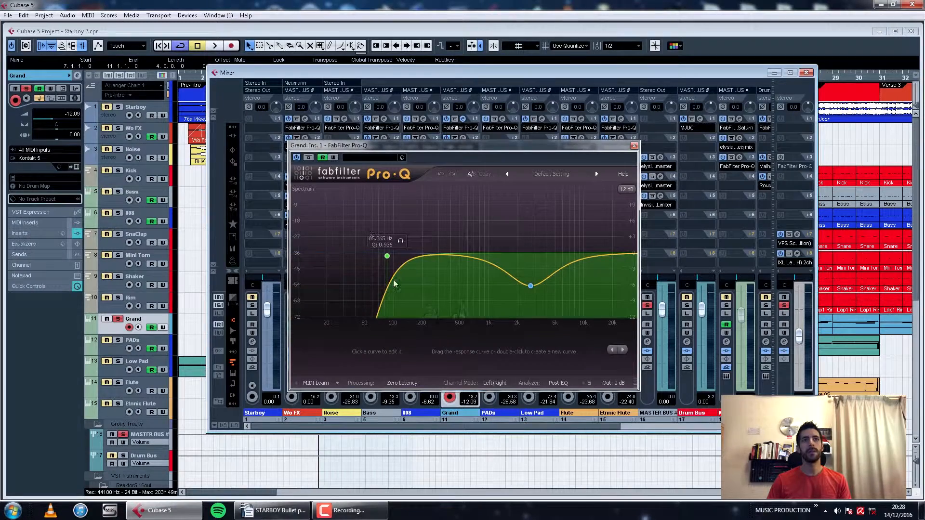
click(634, 146)
click(463, 139)
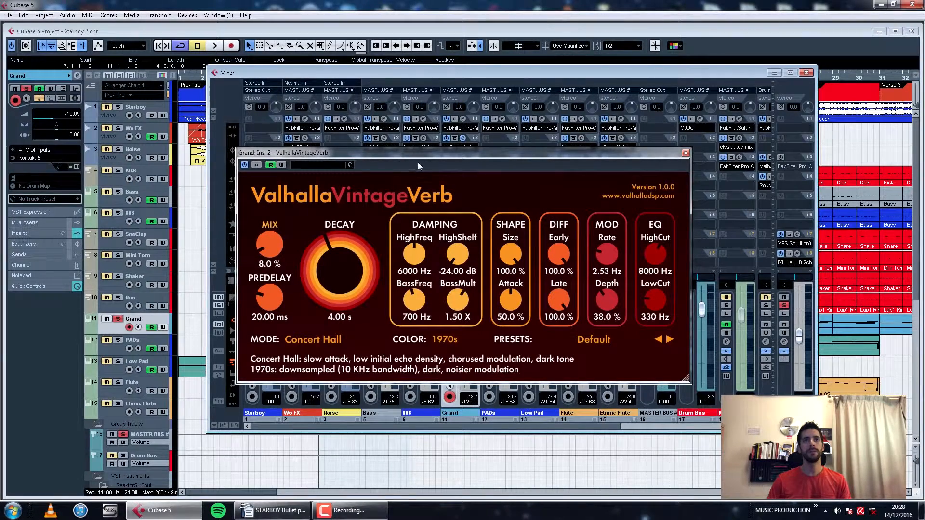
click(685, 153)
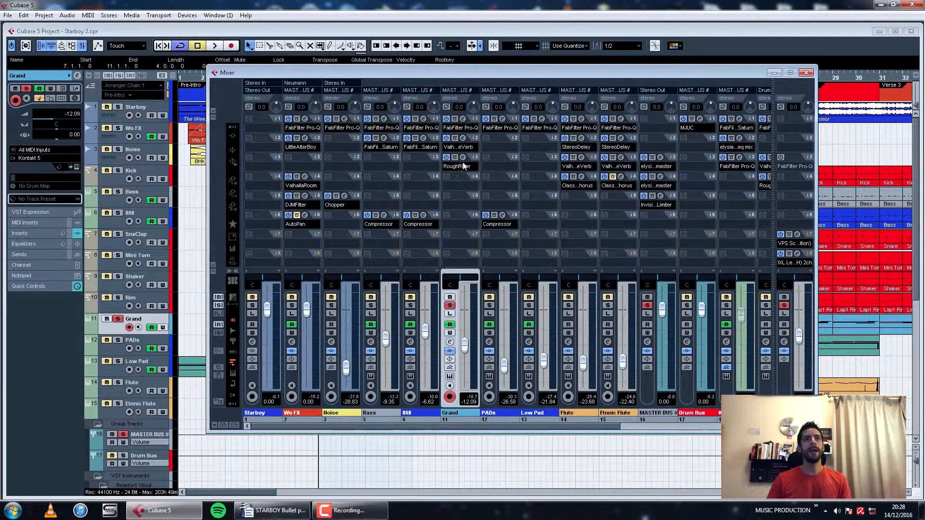
- Play the soloed Grand track with its RoughRider compressor open, stop playback, and close the plug-in and the Mixer
click(464, 165)
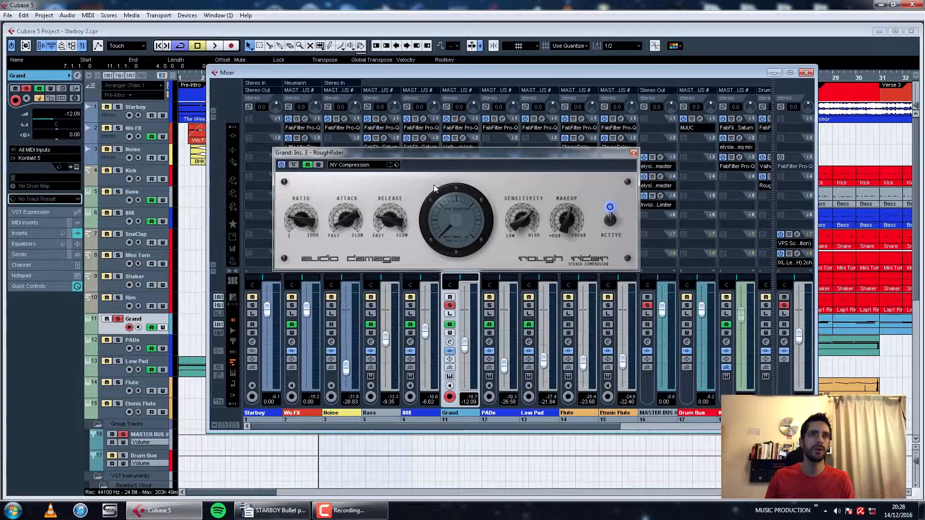
key(space)
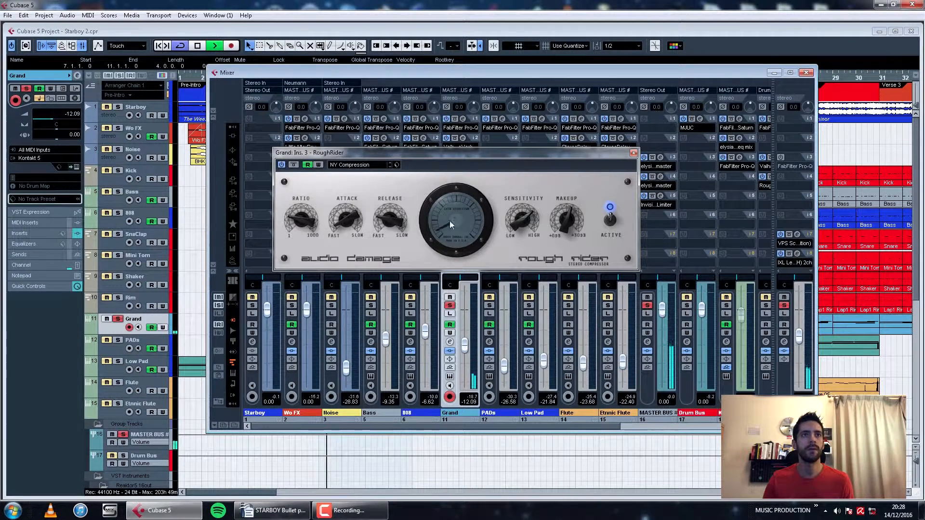
click(633, 153)
key(space)
key(F4)
key(F4)
key(F3)
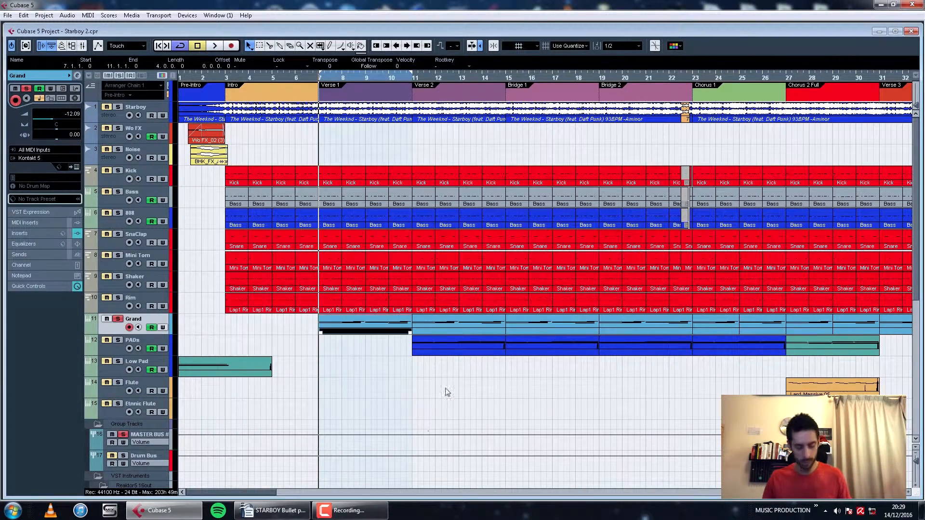
- Solo and select the PADs track, and play its Verse 2 part as a loop
click(457, 352)
ctrl+click(119, 341)
click(147, 341)
key(shift+g)
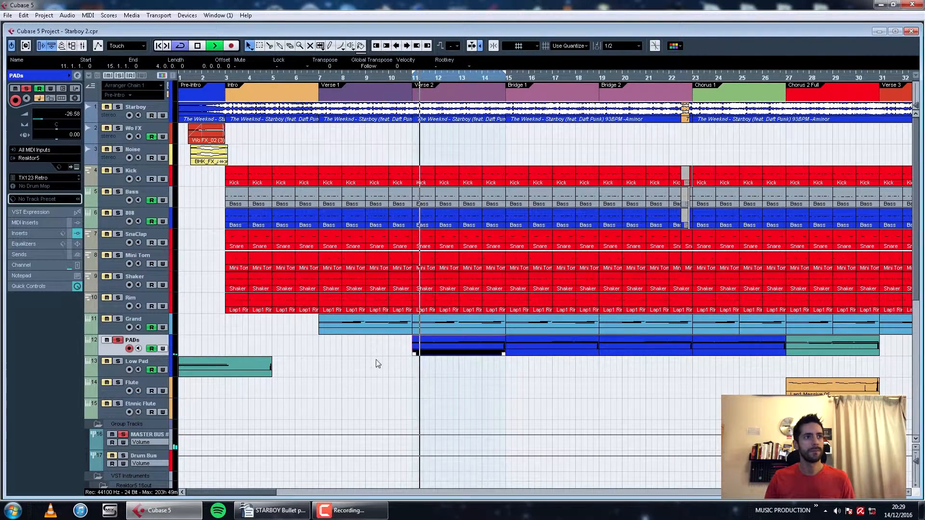
- Show the PADs track's volume automation lane and examine its level changes across the song sections
click(92, 352)
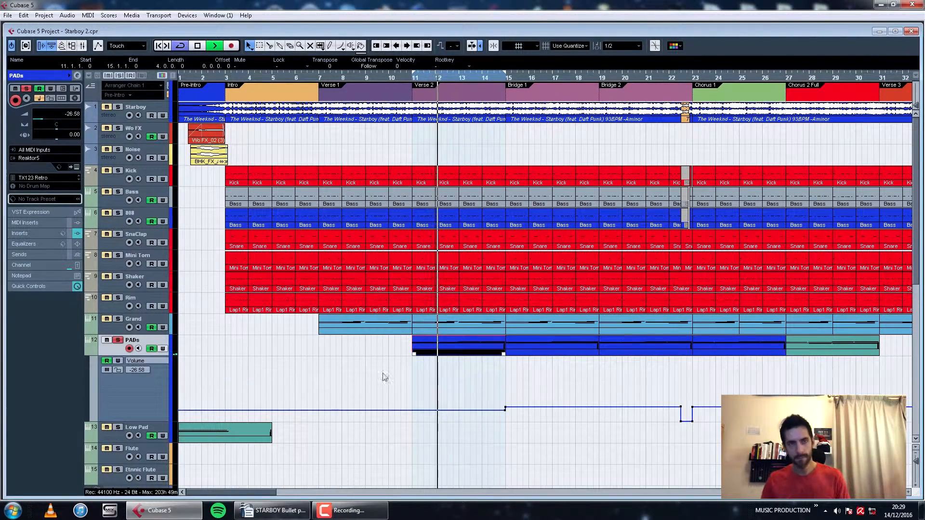
key(g)
key(g)
key(g)
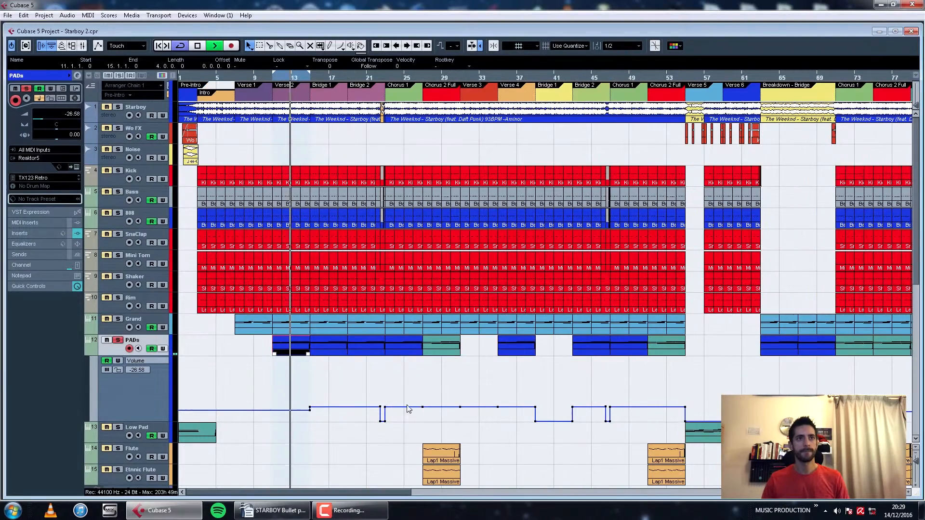
key(h)
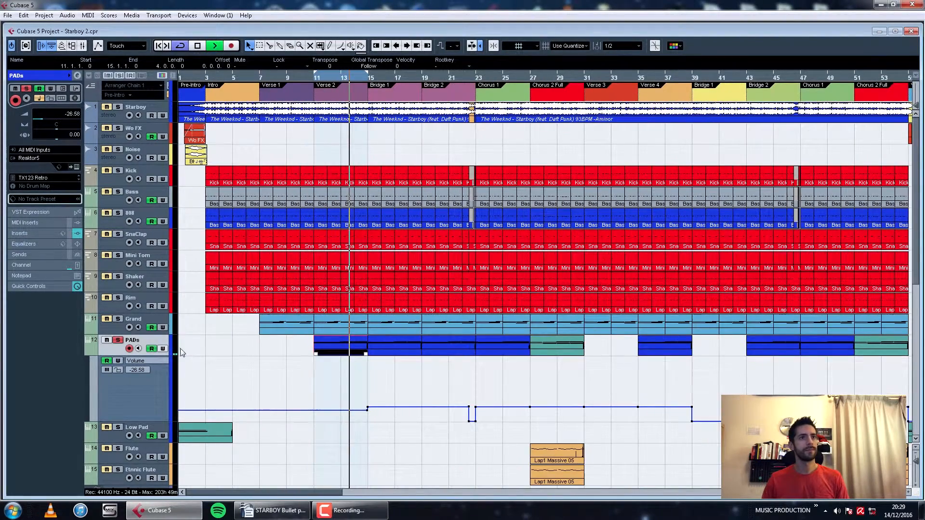
key(F3)
key(F3)
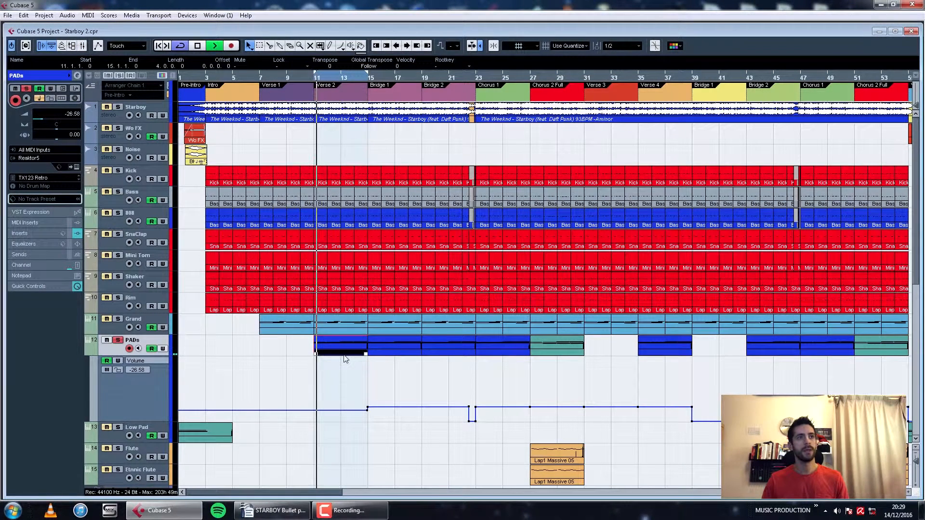
- Examine the Verse 2 PADs part's notes in the Key Editor, stop playback, close the editor, and hide the PADs automation lane
double_click(344, 354)
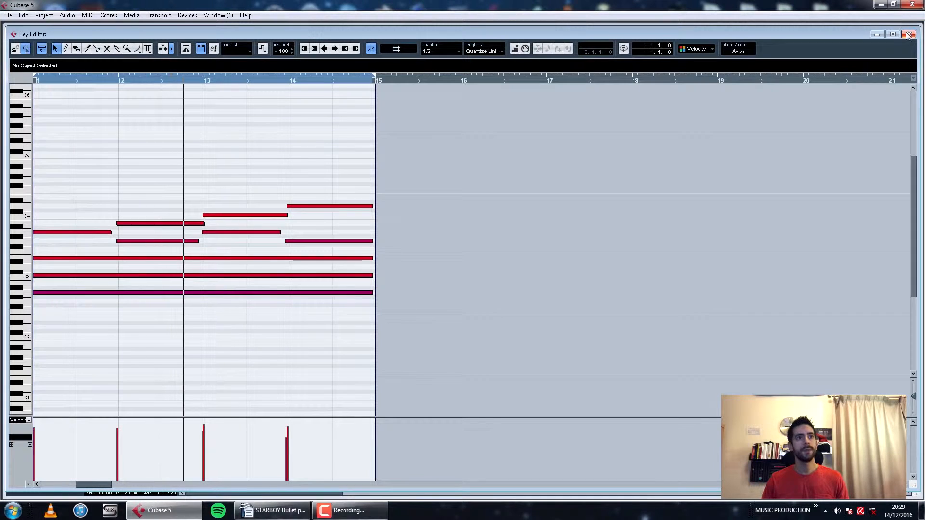
key(space)
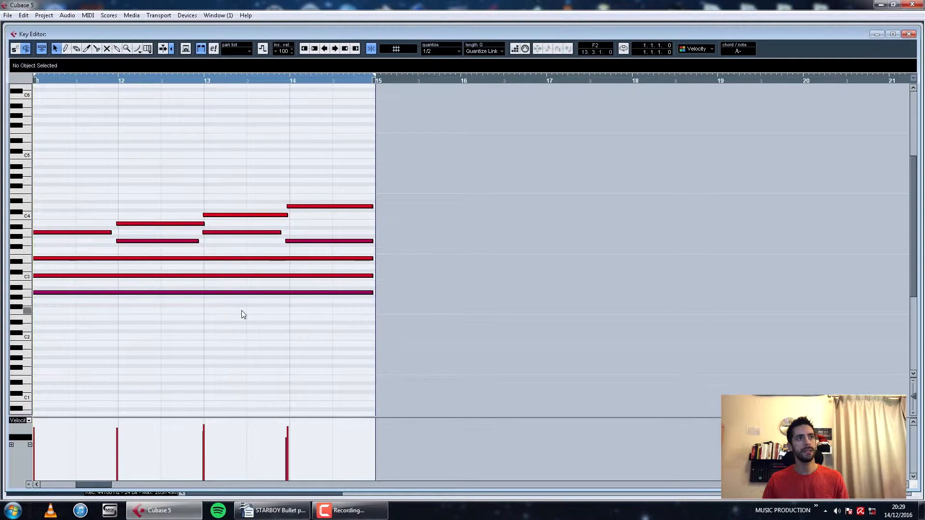
click(909, 34)
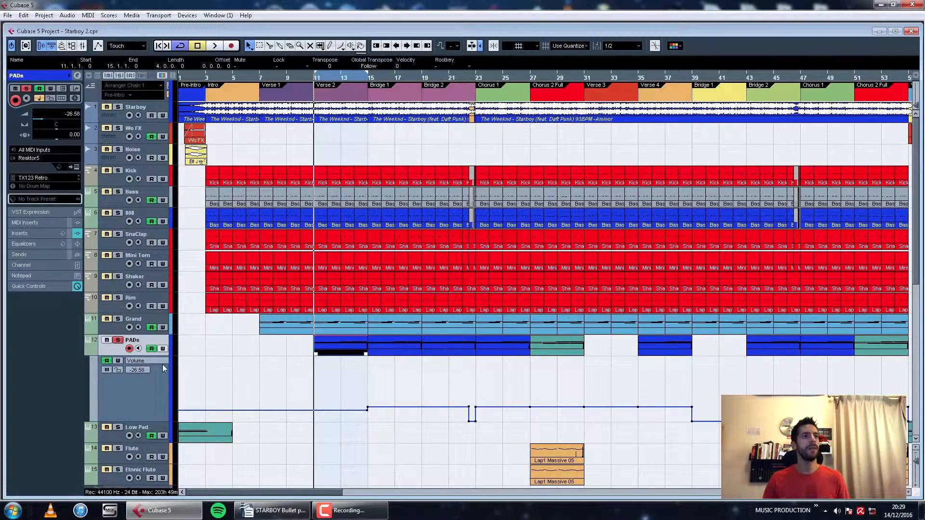
click(85, 351)
- Compare the PADs sound with its FabFilter Pro-Q insert bypassed and active during playback, and close the equalizer
key(F3)
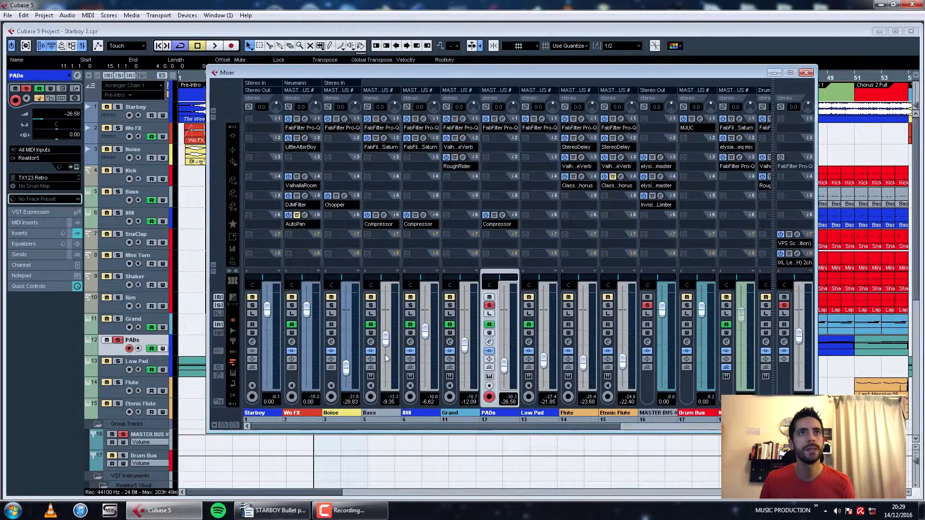
click(502, 119)
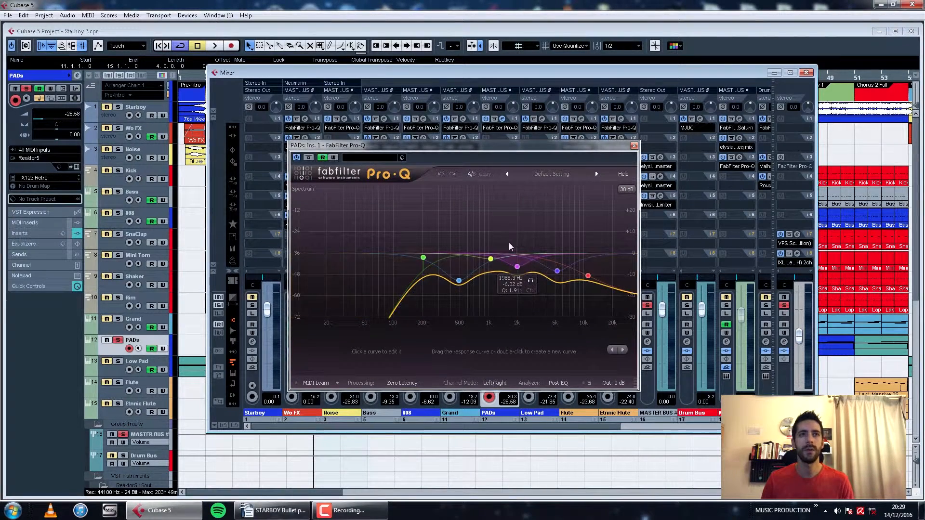
key(space)
click(309, 158)
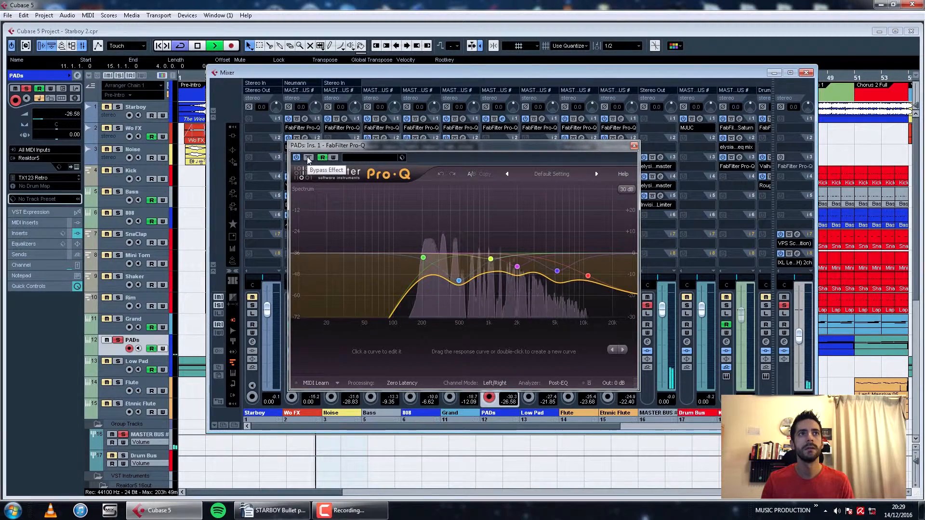
click(307, 158)
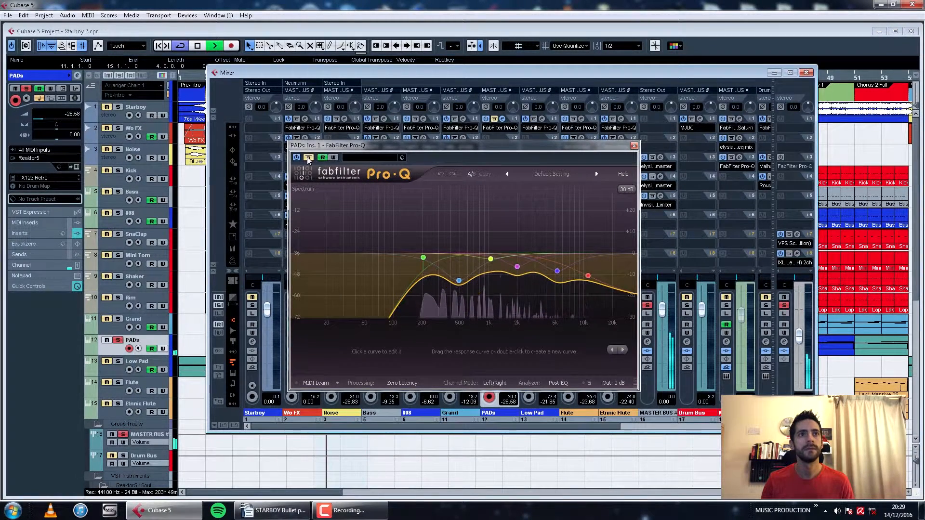
key(space)
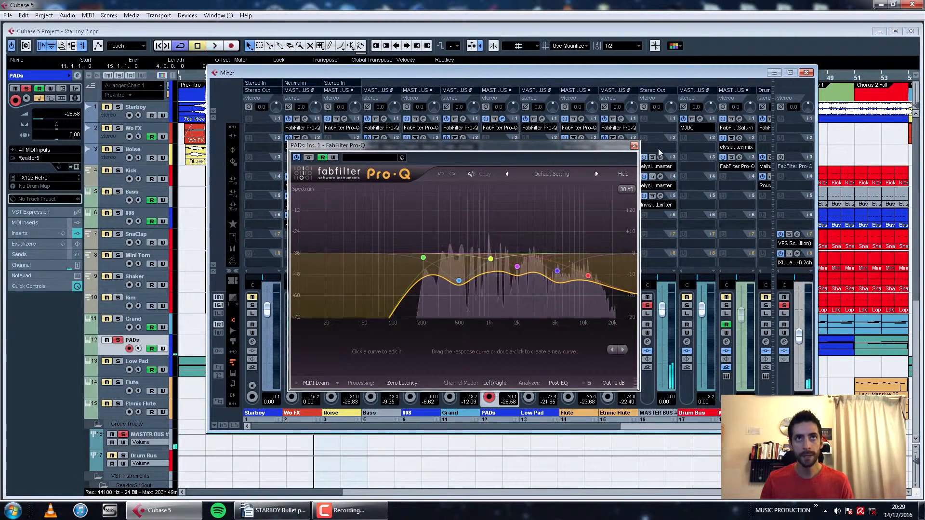
click(634, 145)
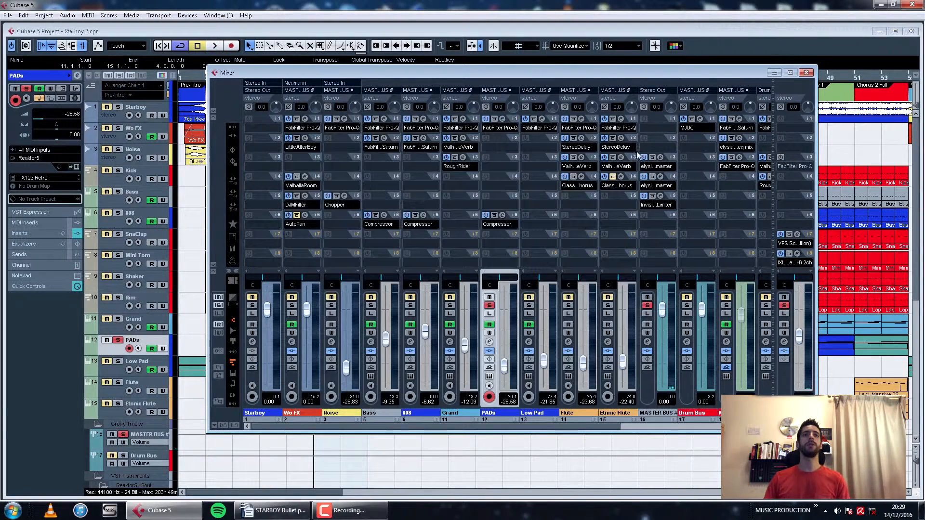
- Inspect the side-chained Compressor insert on the PADs channel, closing it and the Mixer again
click(503, 215)
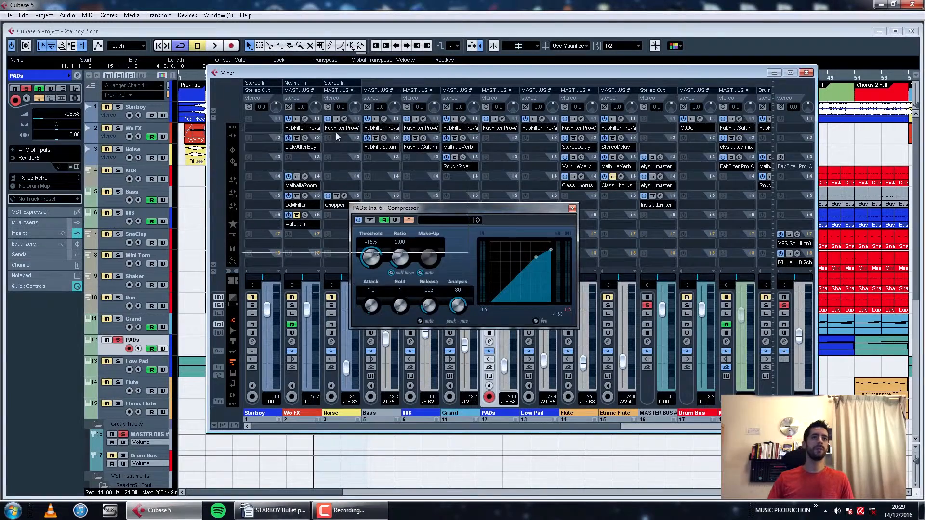
drag(336, 132, 337, 132)
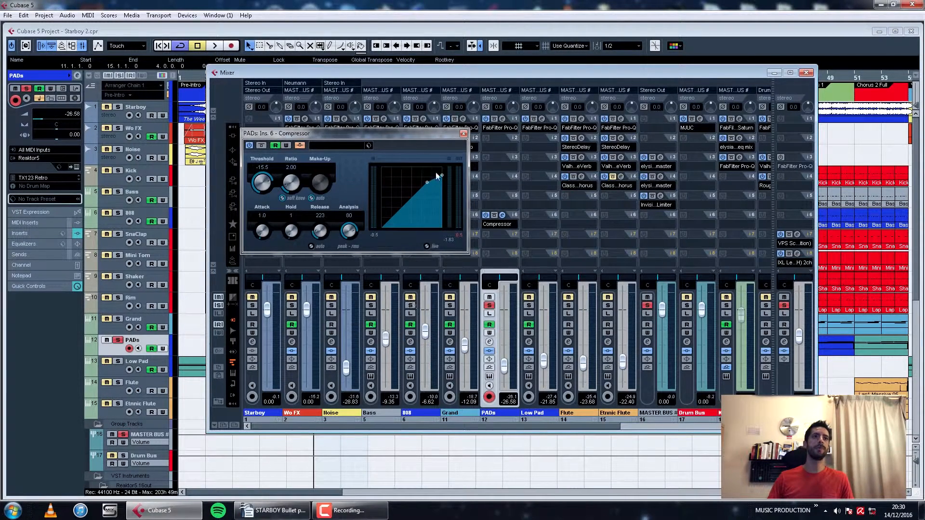
drag(323, 133, 334, 137)
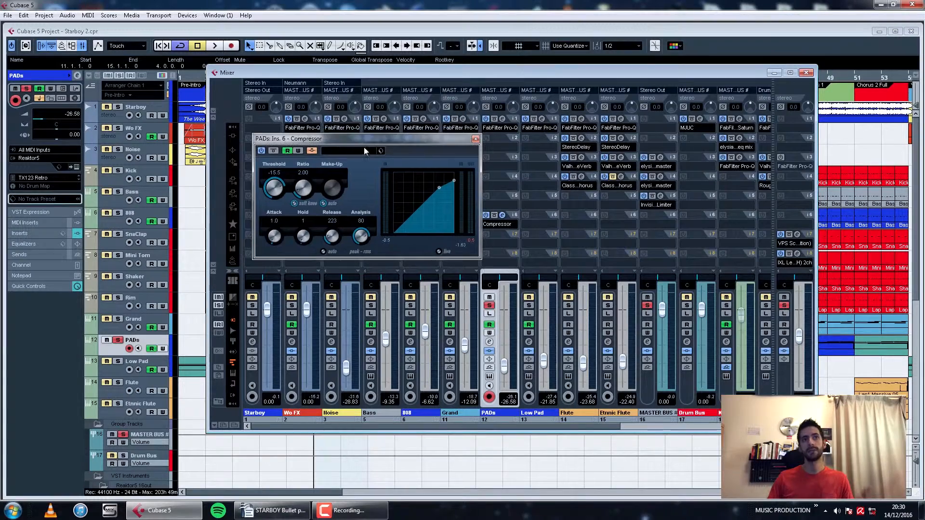
click(476, 140)
key(F3)
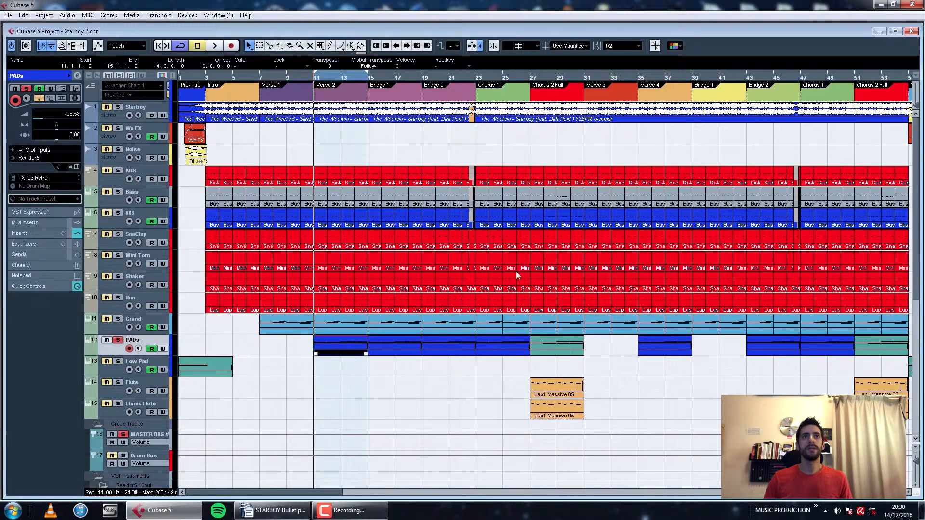
- Play the project from Chorus 2 Full at bar 27 with only the Flute and Etnnic Flute tracks soloed, and stop playback
click(532, 77)
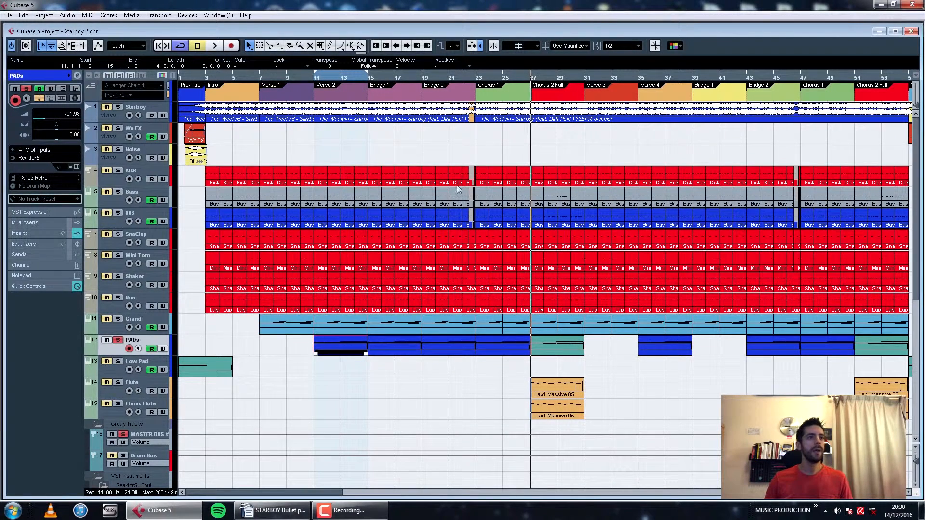
click(118, 382)
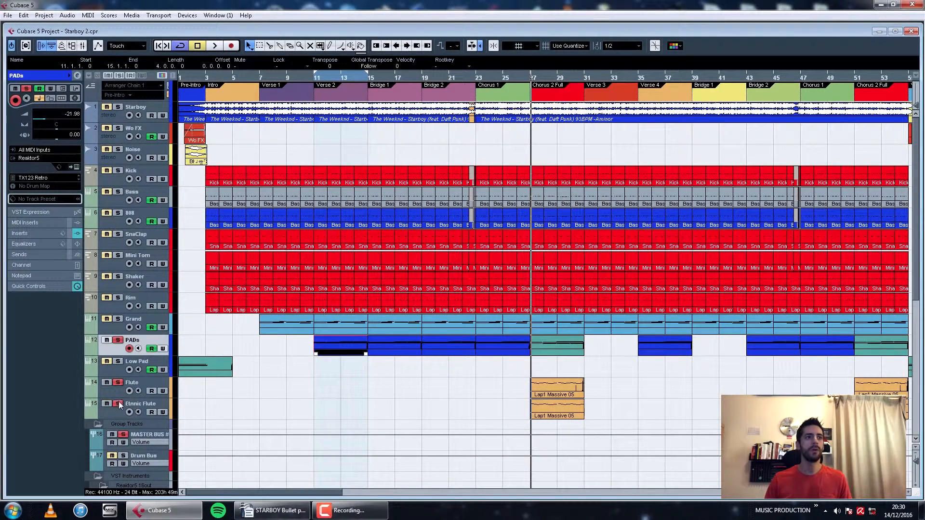
key(space)
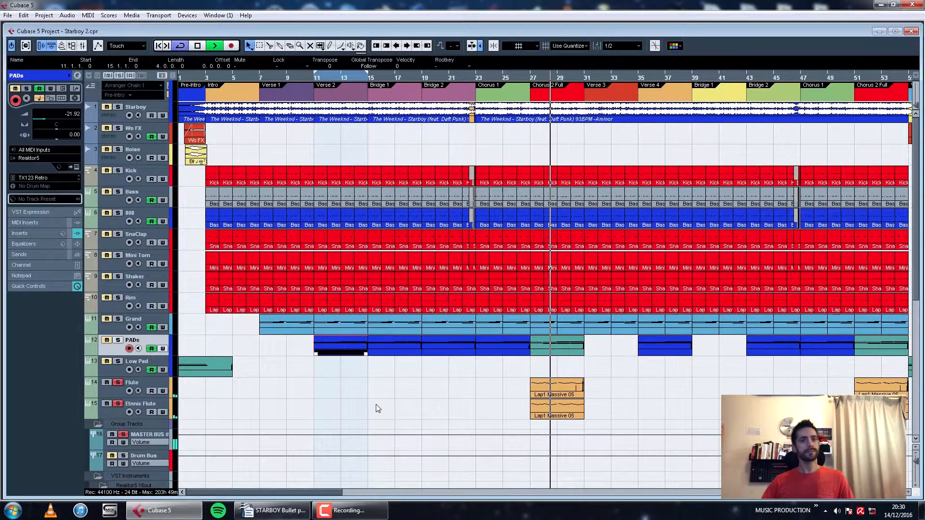
key(space)
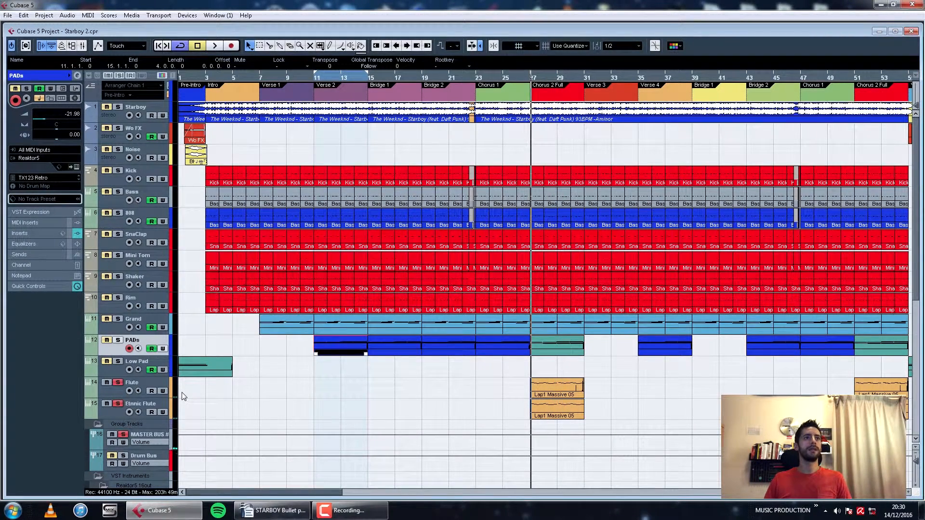
- Play the soloed Starboy reference from Chorus 2 Full, stop playback, and remove the solo
click(120, 108)
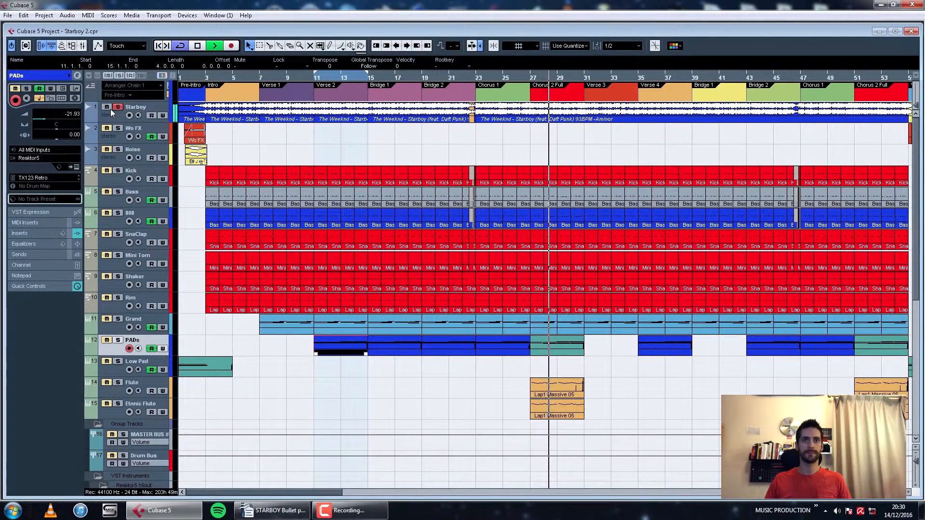
key(space)
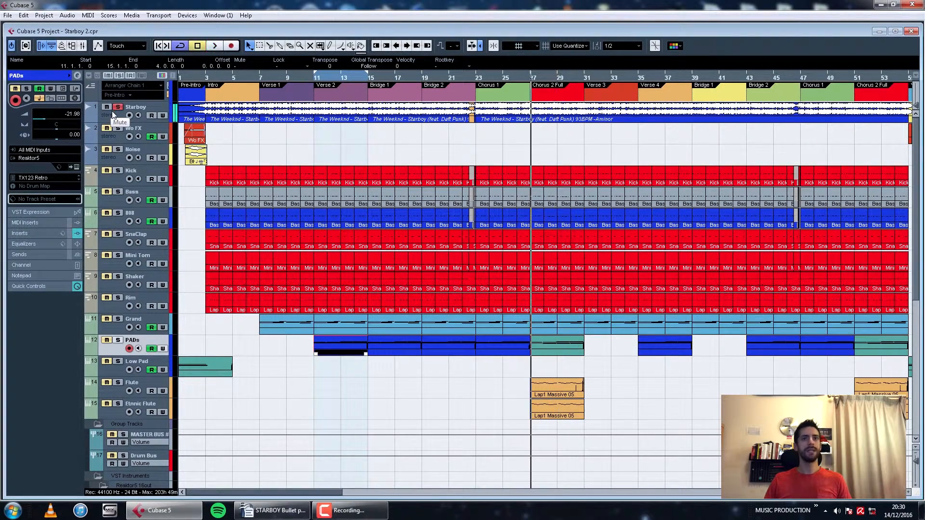
click(118, 108)
- Look over the full song arrangement, and focus on the Wo FX and Noise clips in the Pre-Intro
key(g)
key(g)
key(g)
key(g)
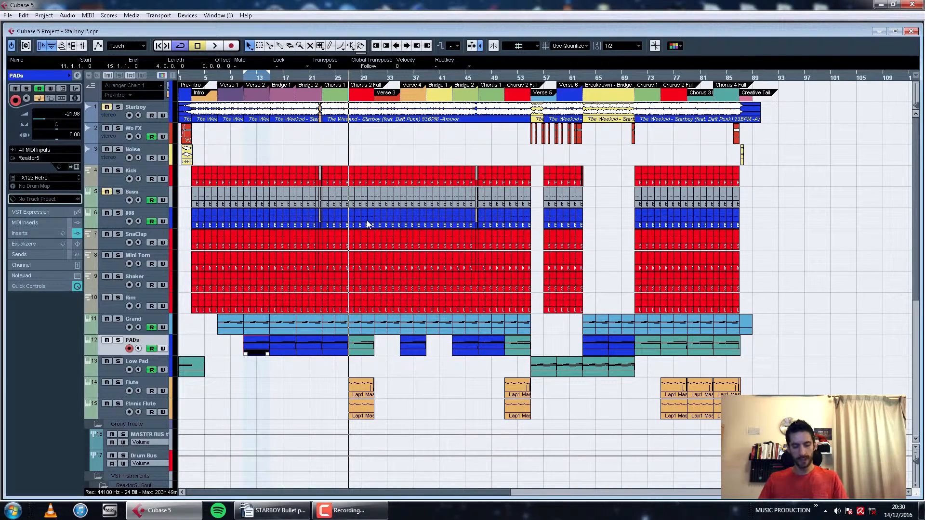
key(g)
key(g)
key(h)
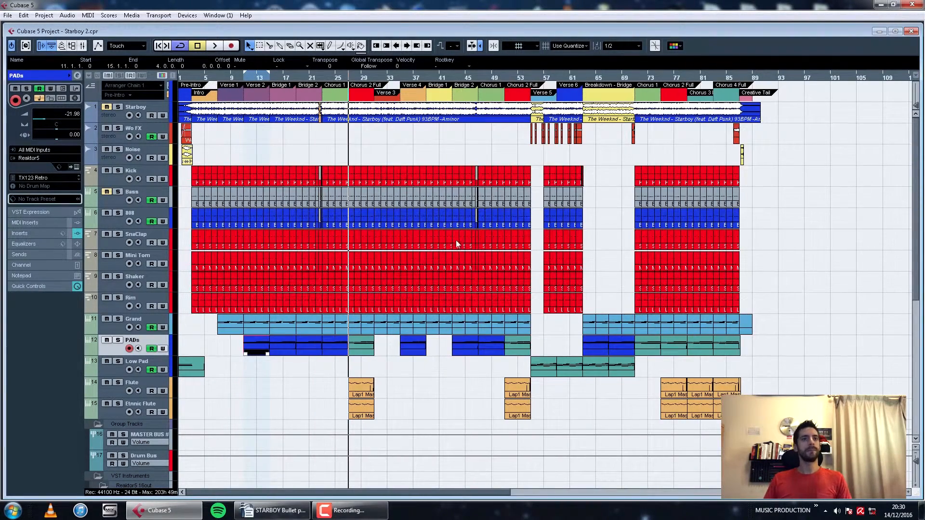
key(g)
drag(185, 81, 210, 124)
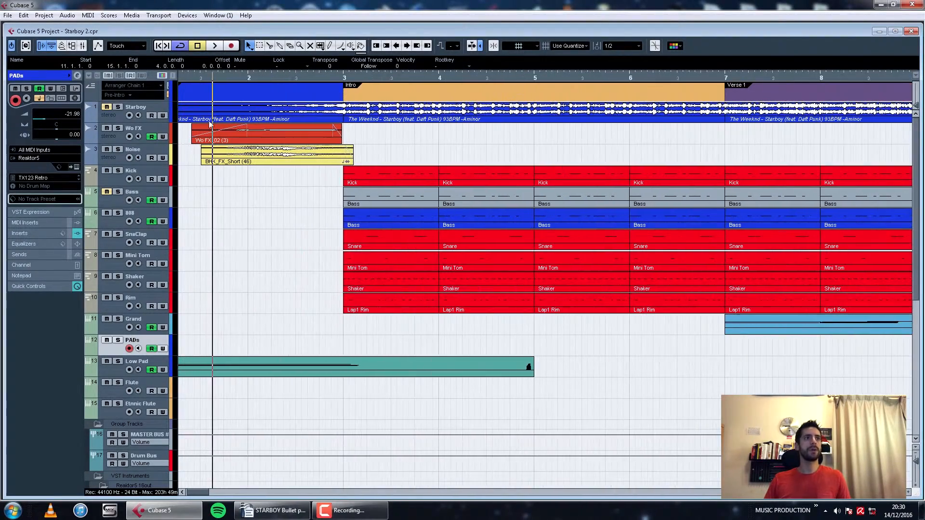
- Audition the Noise track soloed from just before bar 2 in the Pre-Intro, and stop playback
click(128, 153)
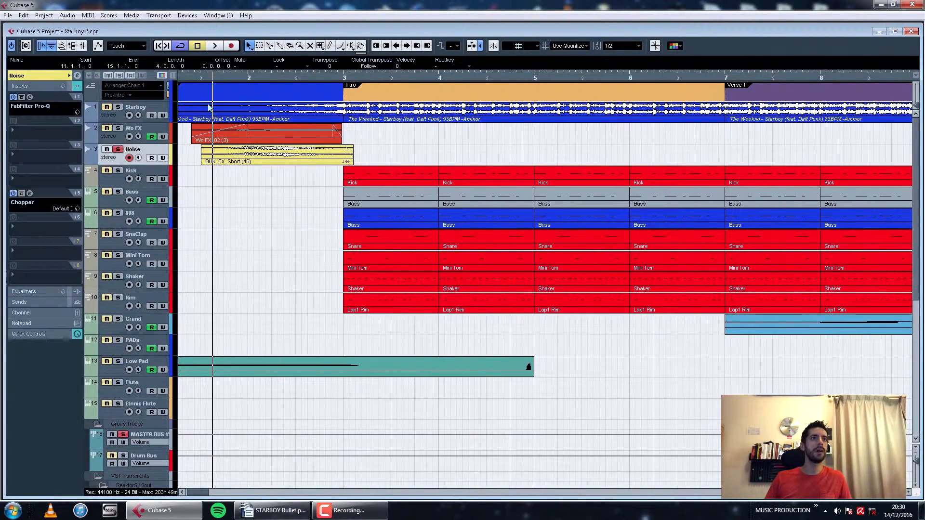
click(232, 81)
key(space)
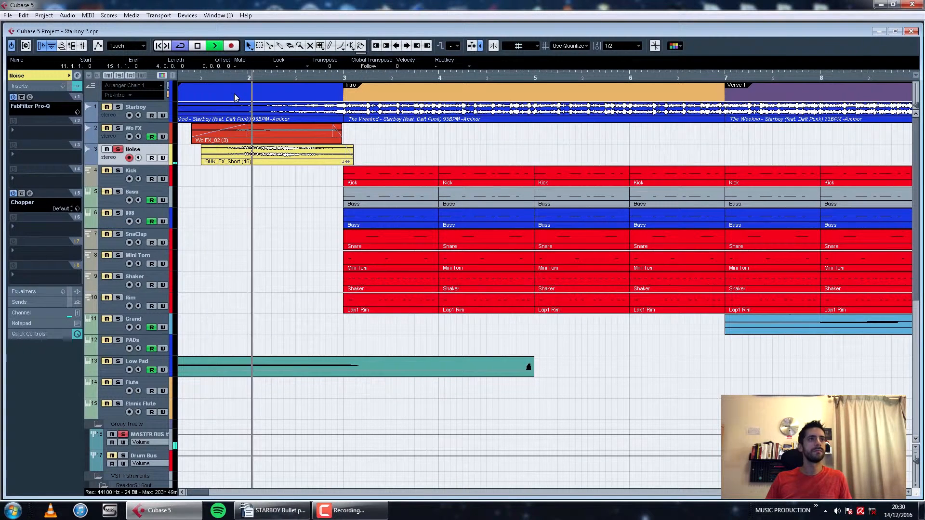
key(space)
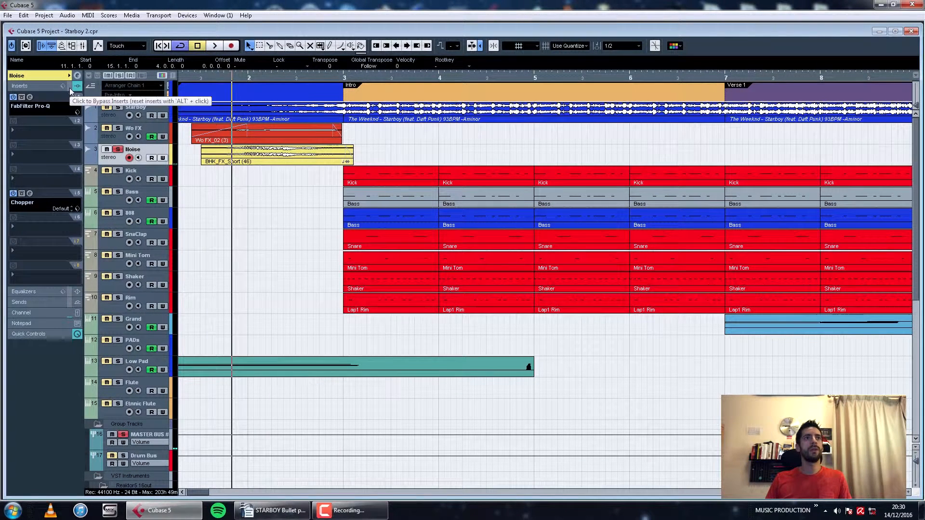
- Toggle the Chopper insert's bypass while playing the Noise clip, and inspect the track's FabFilter Pro-Q insert, closing both windows
click(30, 193)
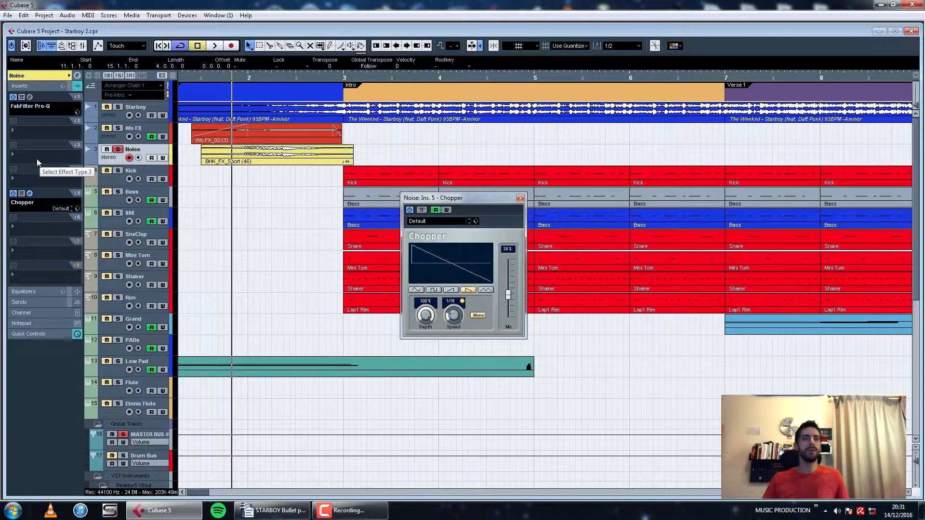
click(421, 210)
key(space)
click(422, 212)
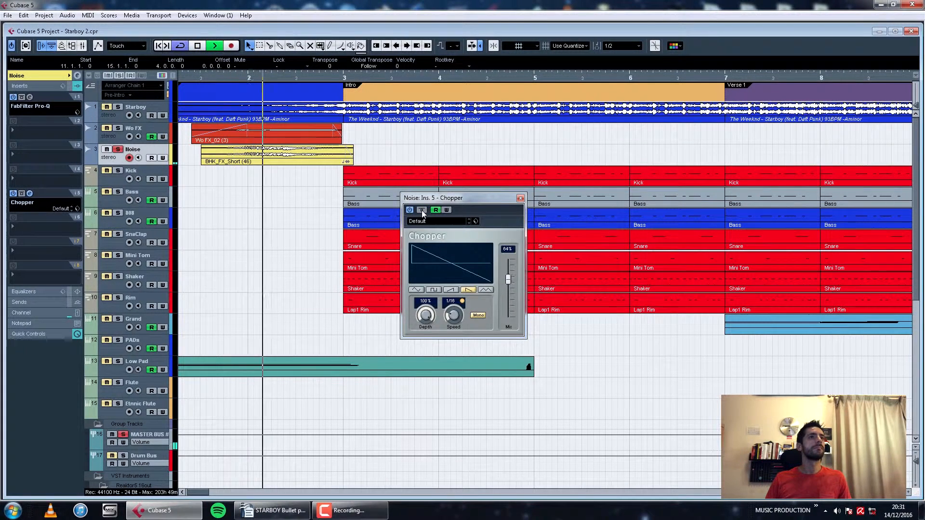
key(space)
click(521, 199)
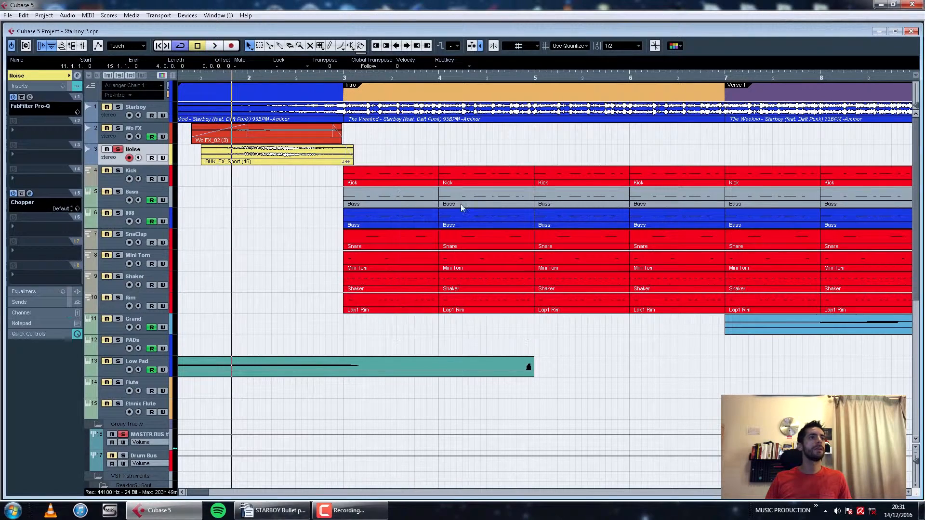
click(30, 98)
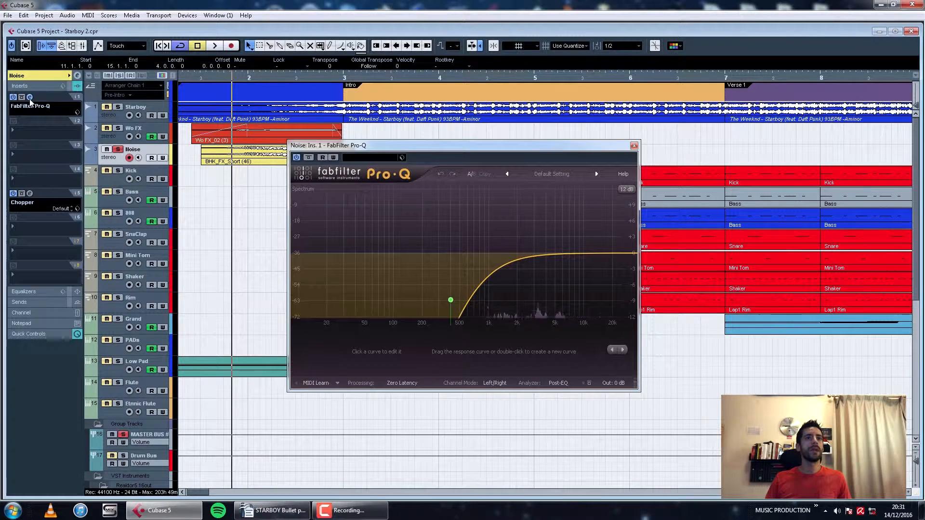
click(30, 98)
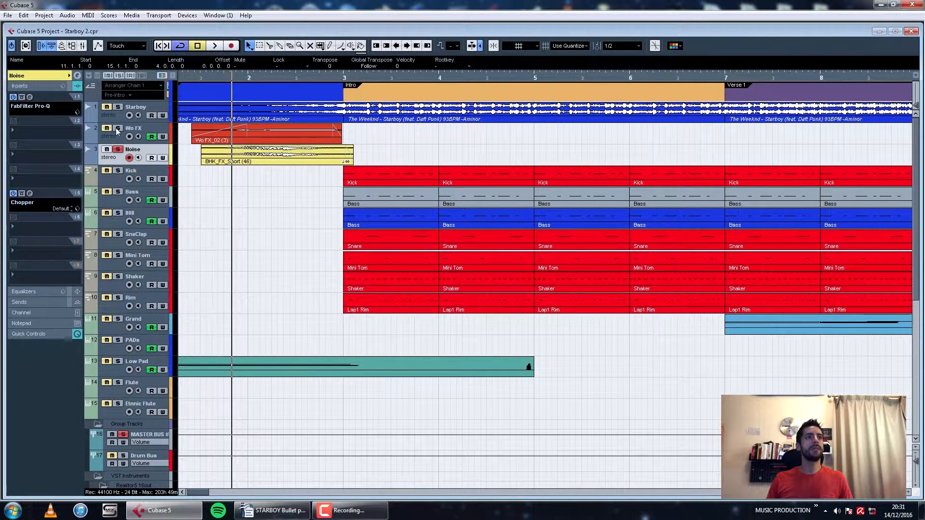
- Play the Wo FX track soloed from just before bar 2, and stop playback
click(143, 131)
key(g)
key(space)
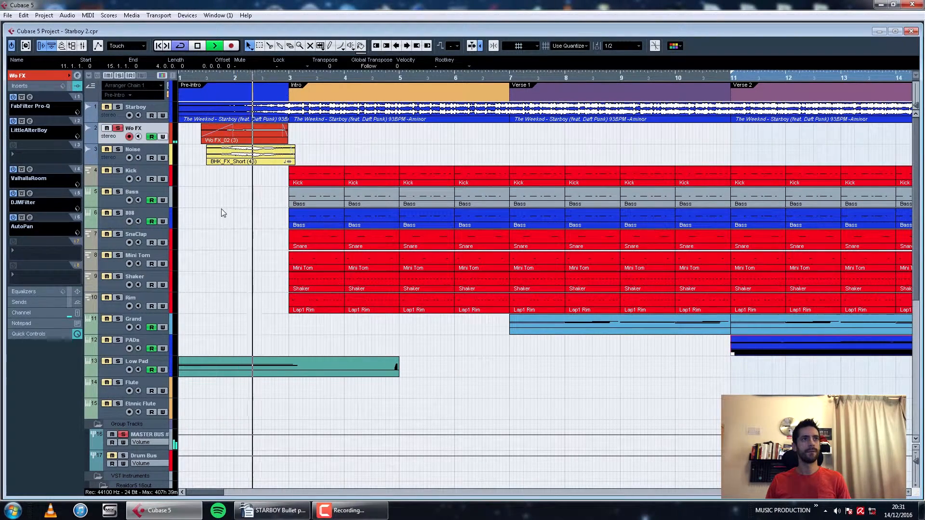
key(space)
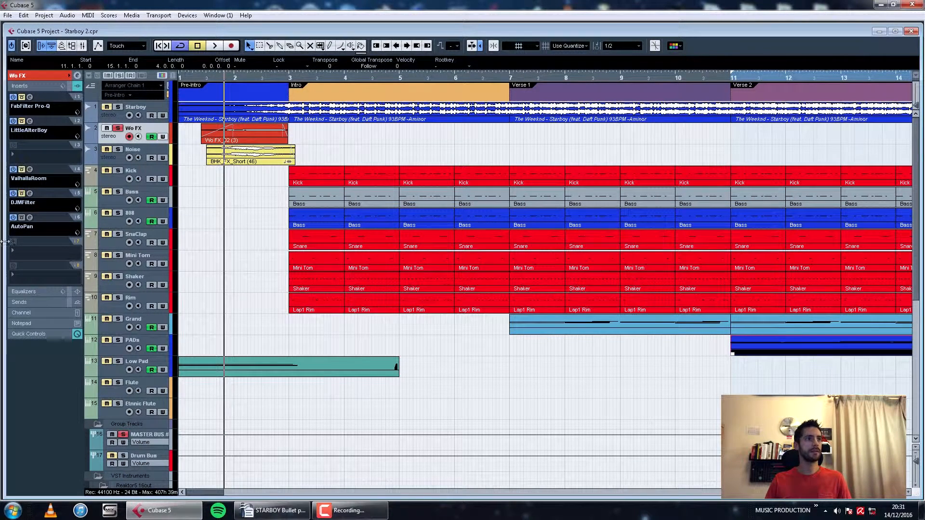
- Play the soloed Wo FX clip with its AutoPan insert deactivated, stop playback, and reactivate AutoPan
click(13, 218)
key(space)
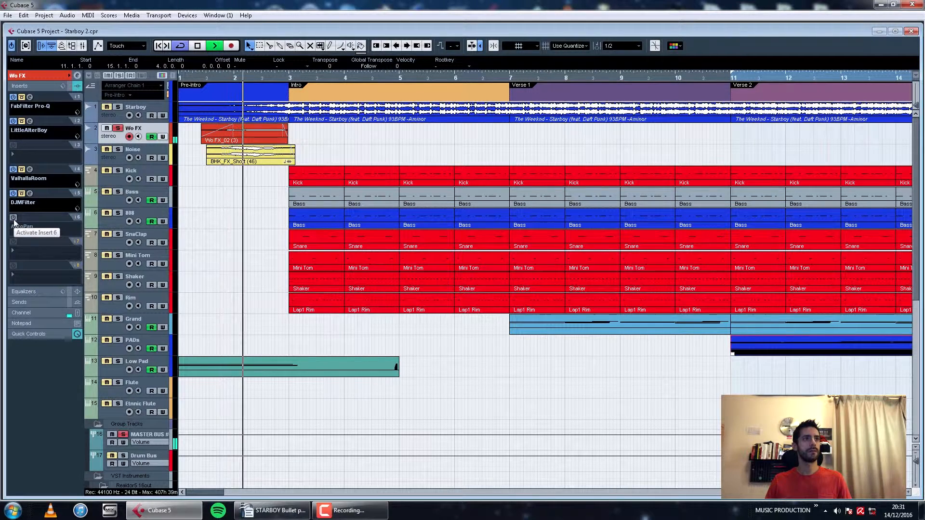
key(space)
click(13, 218)
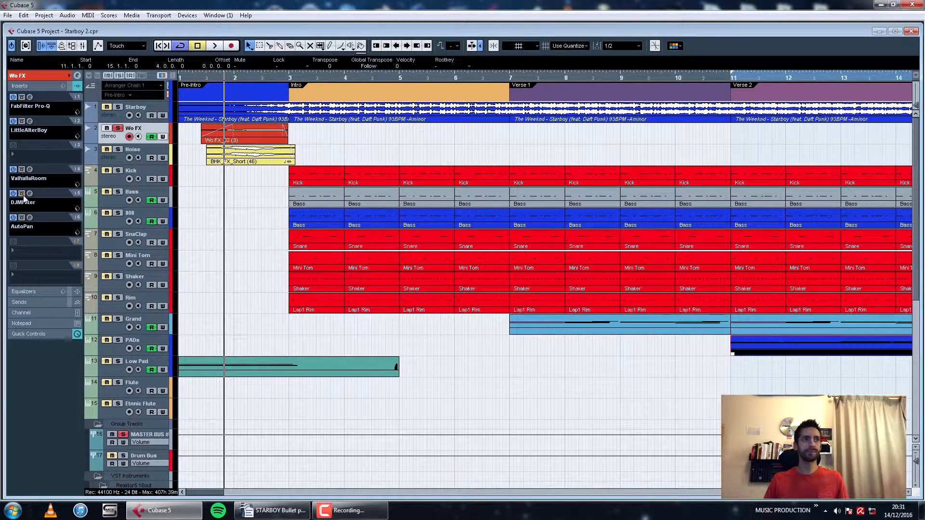
- Inspect the FabFilter Pro-Q and LittleAlterBoy inserts on the Wo FX track, closing each window again
click(30, 97)
click(30, 97)
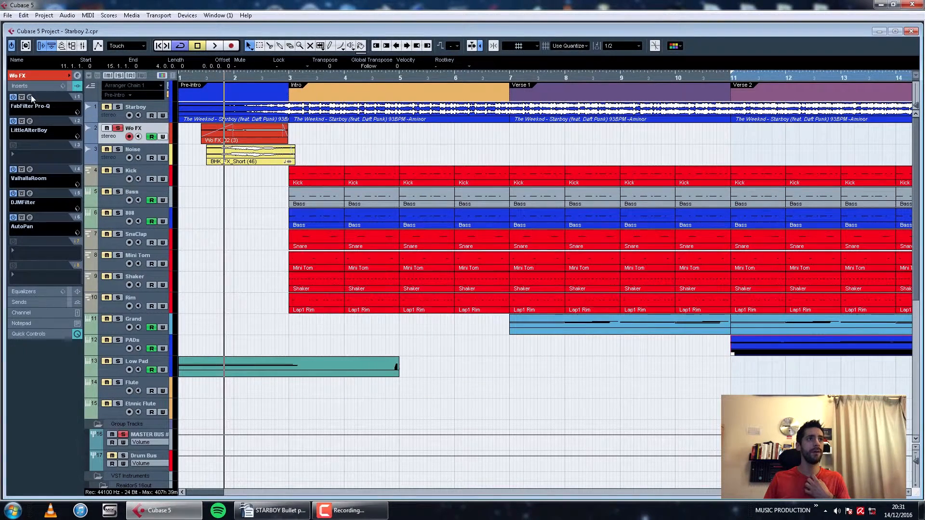
click(29, 97)
click(29, 98)
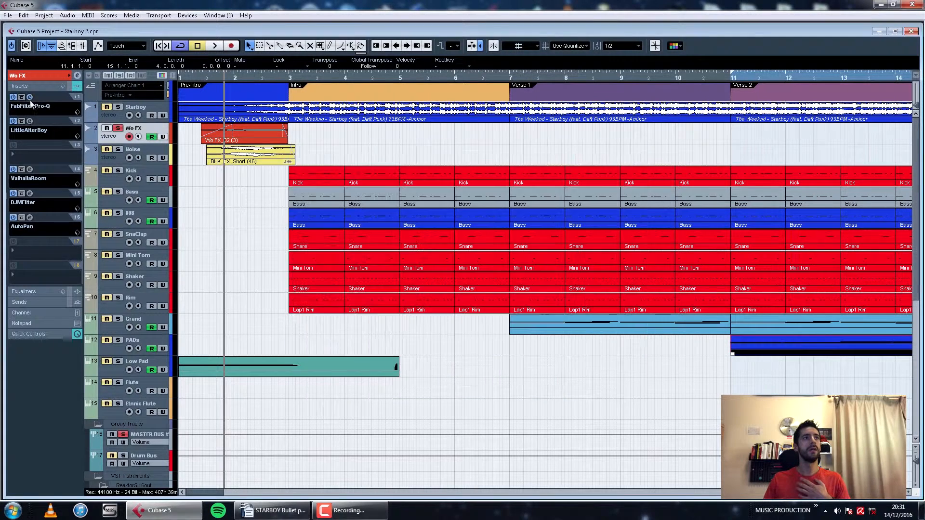
click(30, 121)
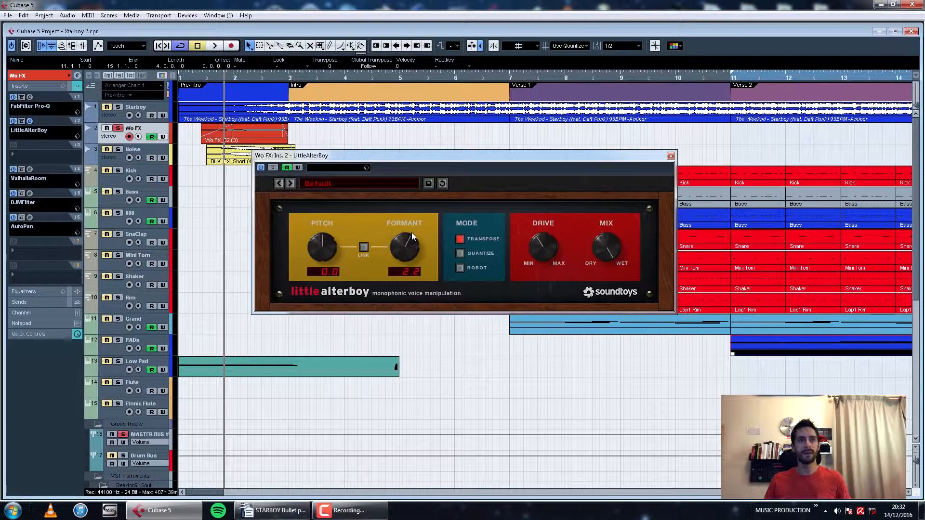
click(671, 156)
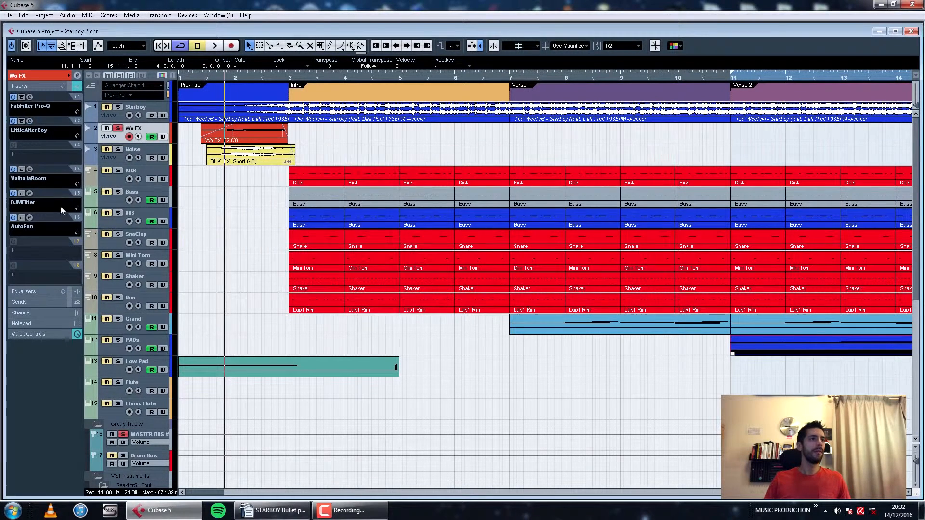
- Inspect the ValhallaRoom, DJMFilter and AutoPan inserts on the Wo FX track, closing each window again
click(30, 170)
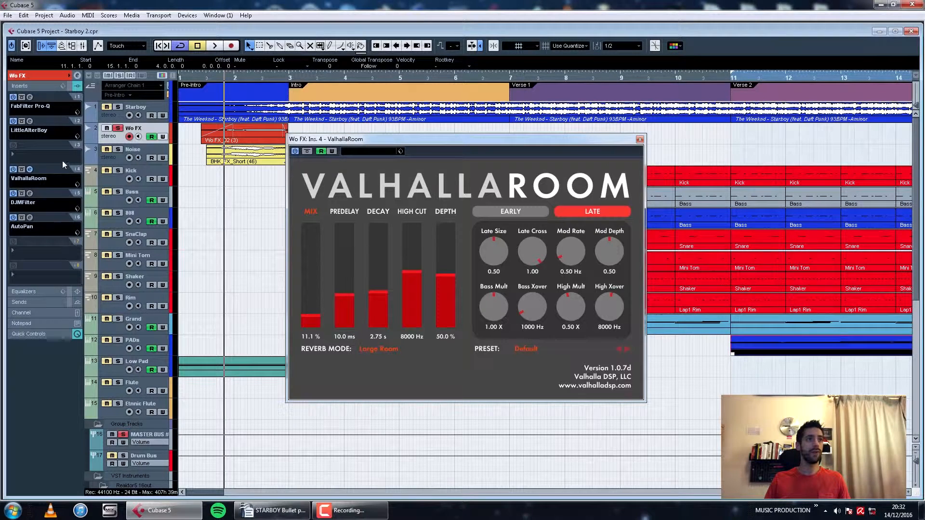
click(29, 170)
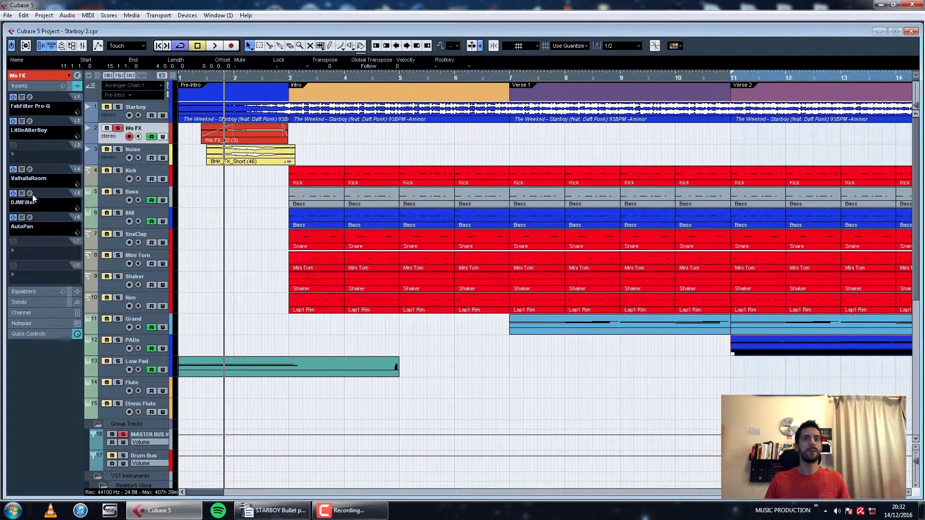
click(29, 193)
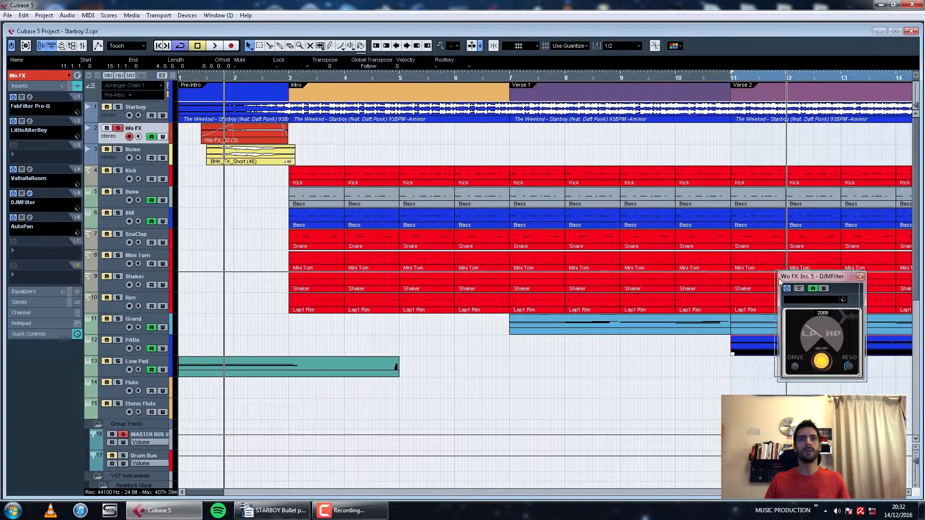
drag(317, 187, 380, 138)
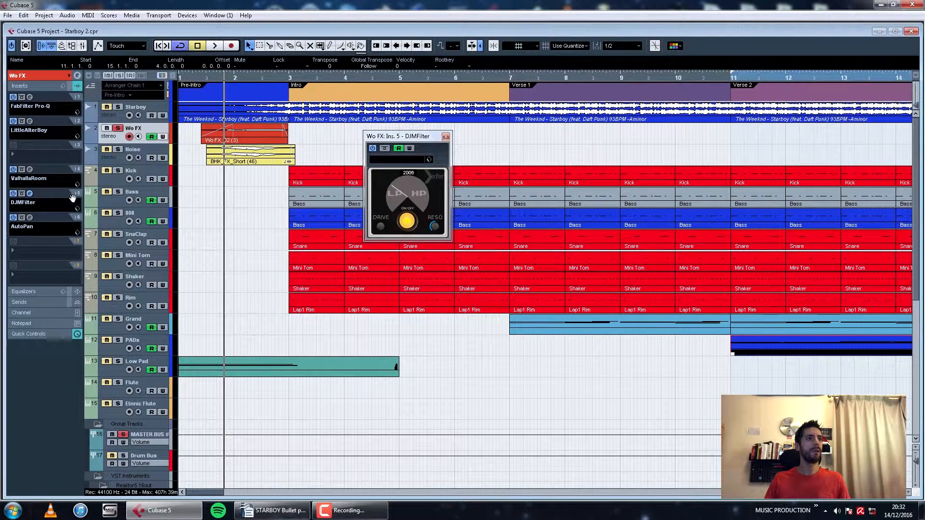
click(29, 218)
click(29, 217)
click(30, 194)
- Look over the arrangement from the Pre-Intro through the verses, bridges and choruses
key(g)
key(g)
key(g)
key(g)
key(g)
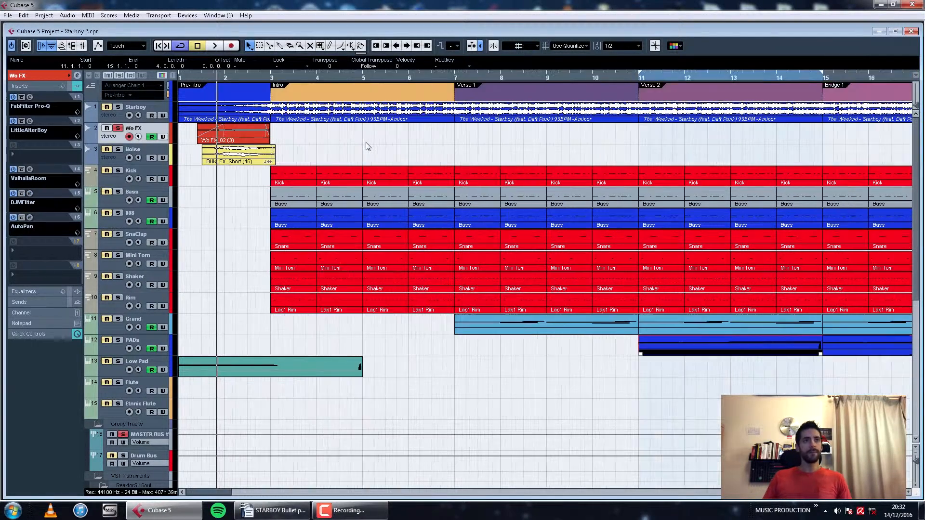
click(441, 389)
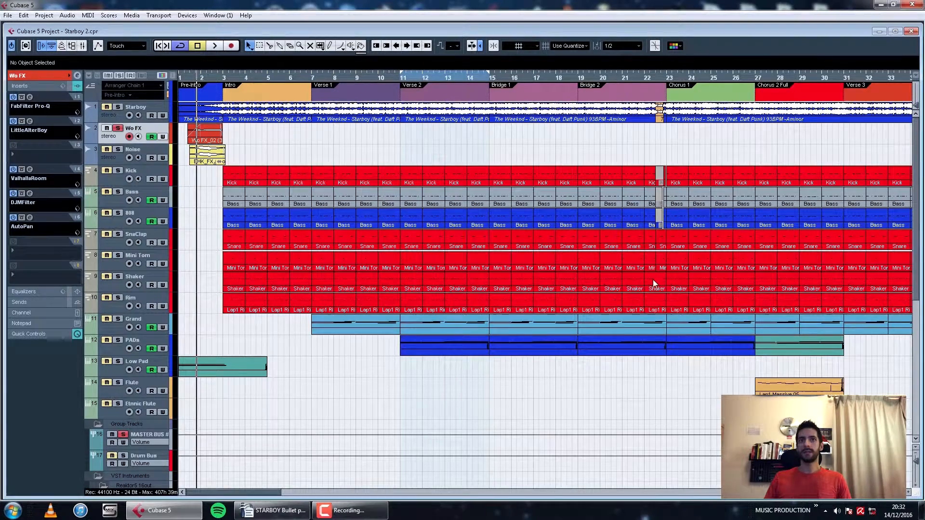
scroll(654, 282, down, 3)
scroll(653, 280, up, 3)
key(h)
key(h)
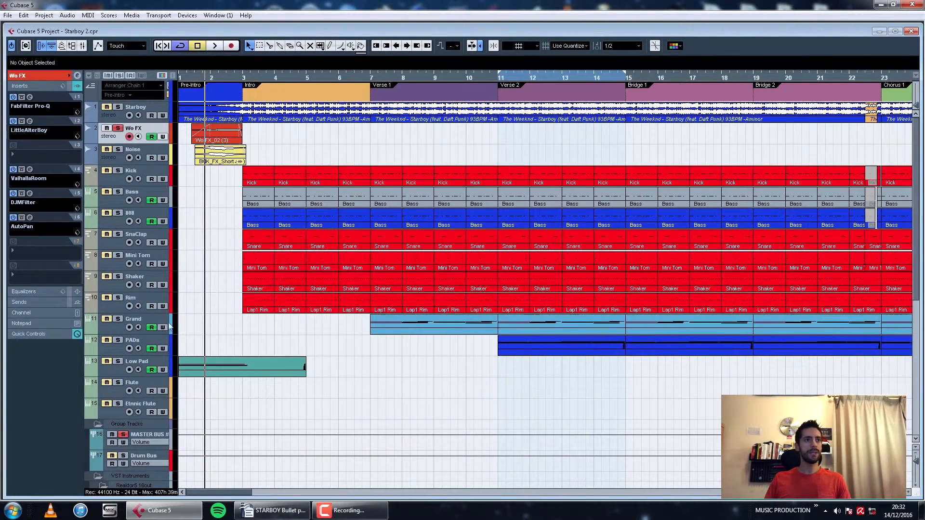
- Solo the Grand track, enlarge the track heights, and examine the chords of its Verse 1 clip at bar 7 in the Key Editor
click(129, 324)
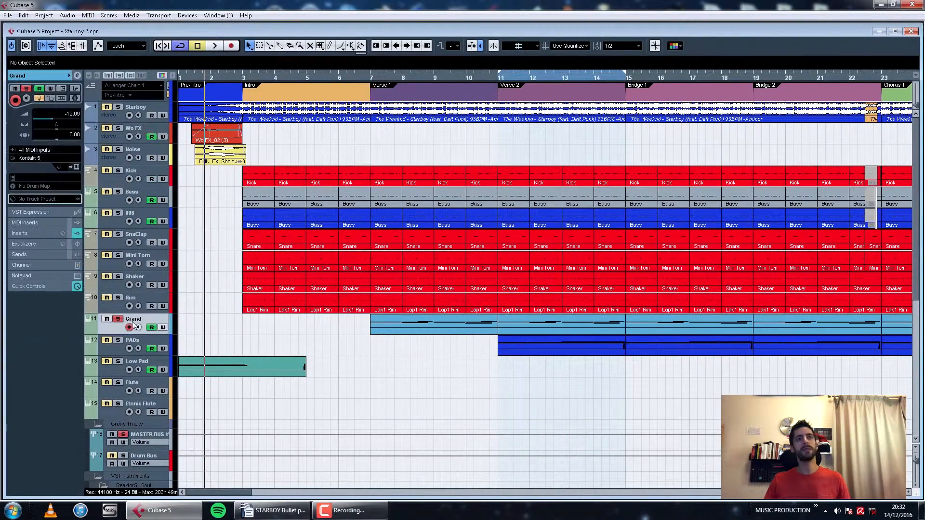
click(916, 466)
scroll(789, 300, down, 8)
scroll(795, 312, up, 4)
scroll(795, 311, down, 3)
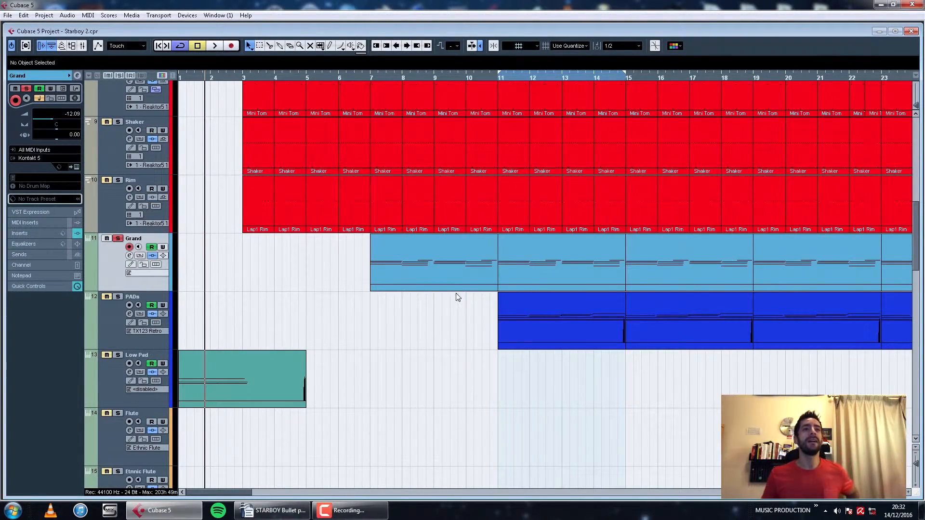
double_click(453, 256)
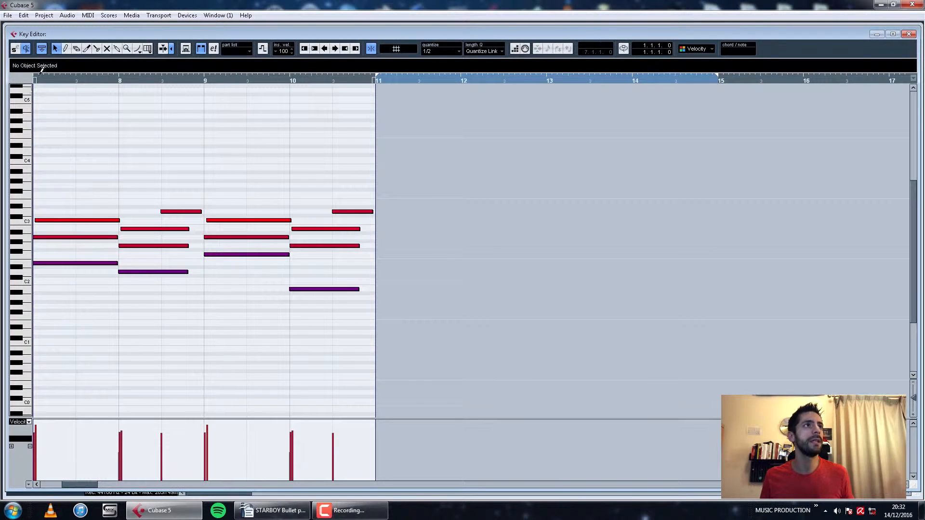
mouse_move(49, 79)
mouse_down()
mouse_move(38, 94)
mouse_move(61, 88)
mouse_up()
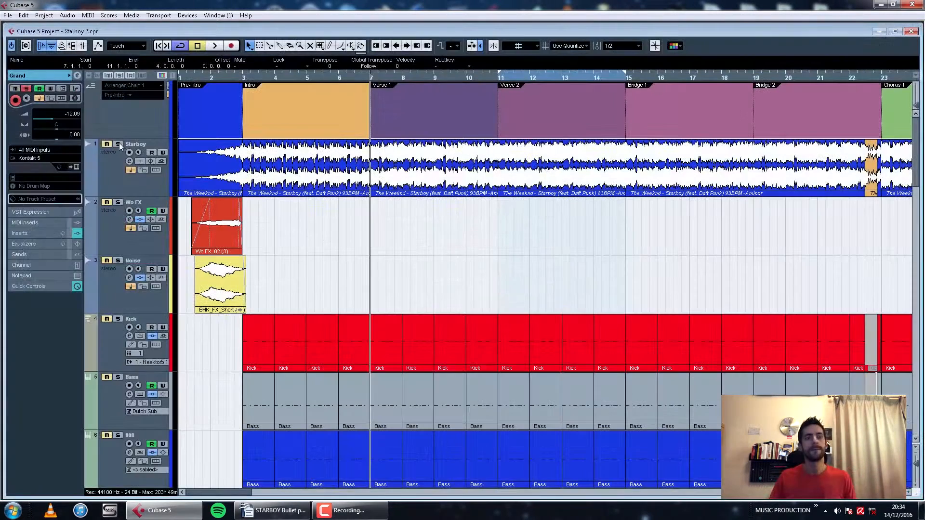
- Play the soloed Starboy reference from Verse 1 at bar 7 while viewing the Grand and PADs clips, and stop playback
click(118, 145)
key(space)
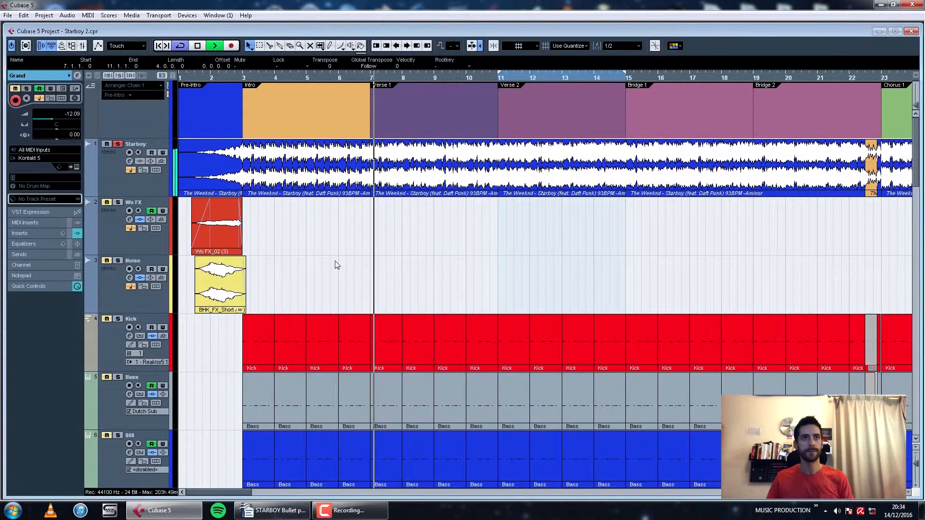
key(g)
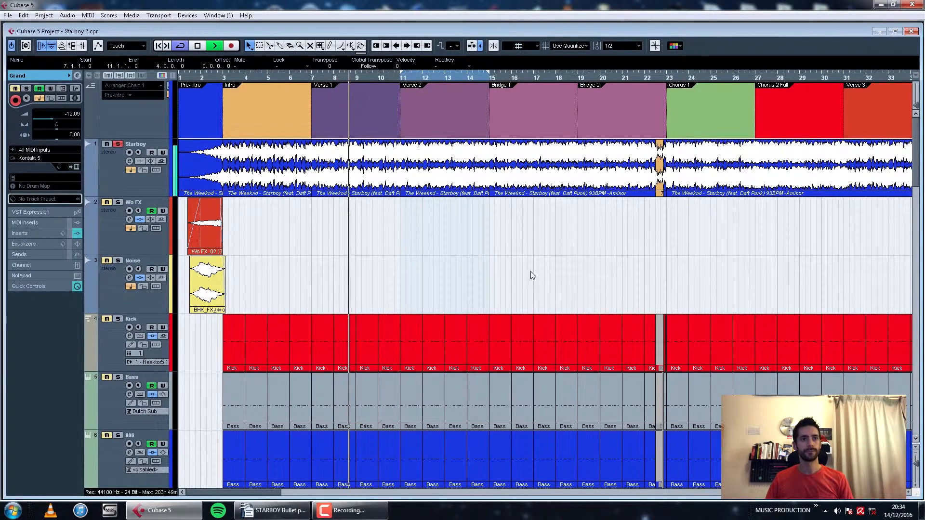
scroll(537, 277, down, 5)
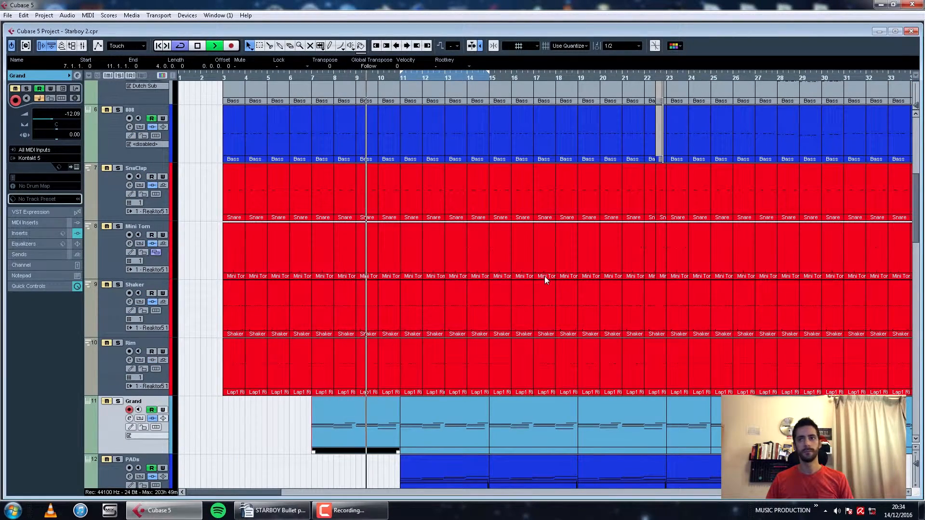
scroll(544, 276, down, 3)
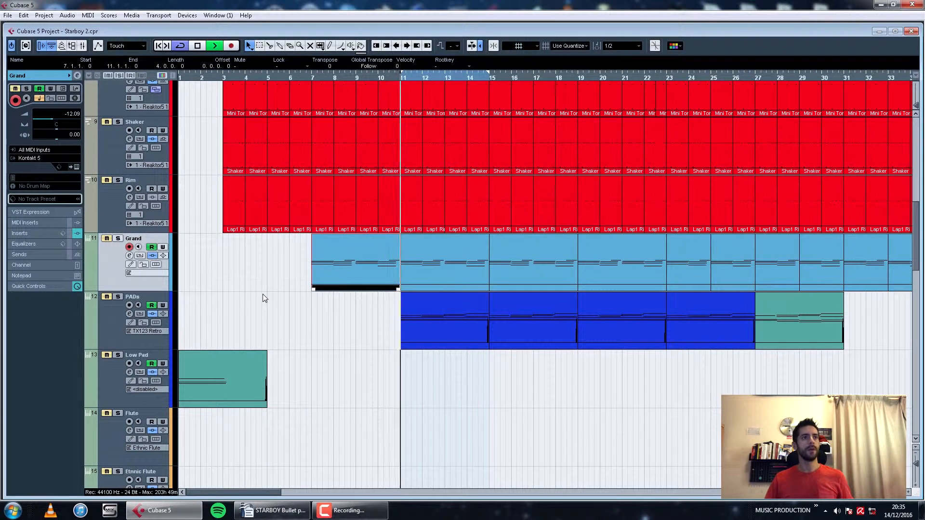
key(space)
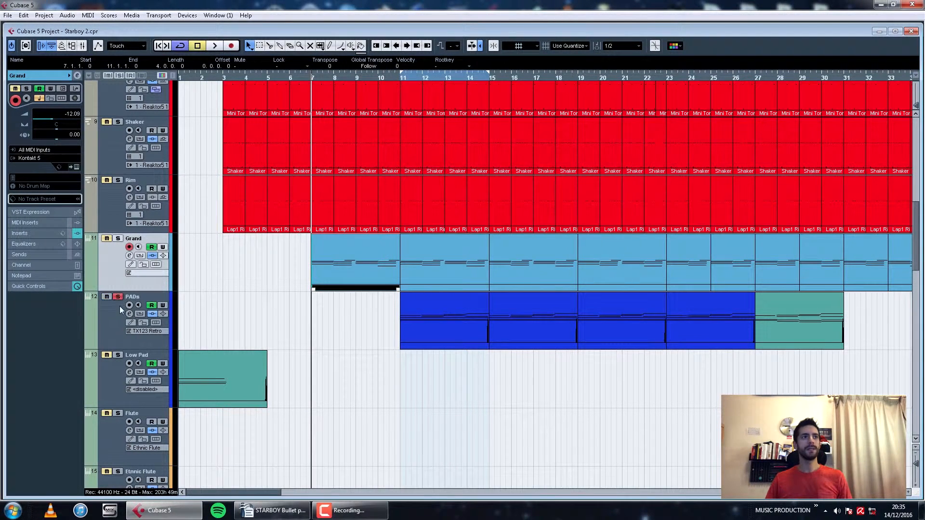
- Solo the PADs track, examine the notes of its Verse 2 clip at bar 11 in the Key Editor, and return to the arrangement
click(119, 306)
double_click(455, 334)
drag(67, 78, 45, 79)
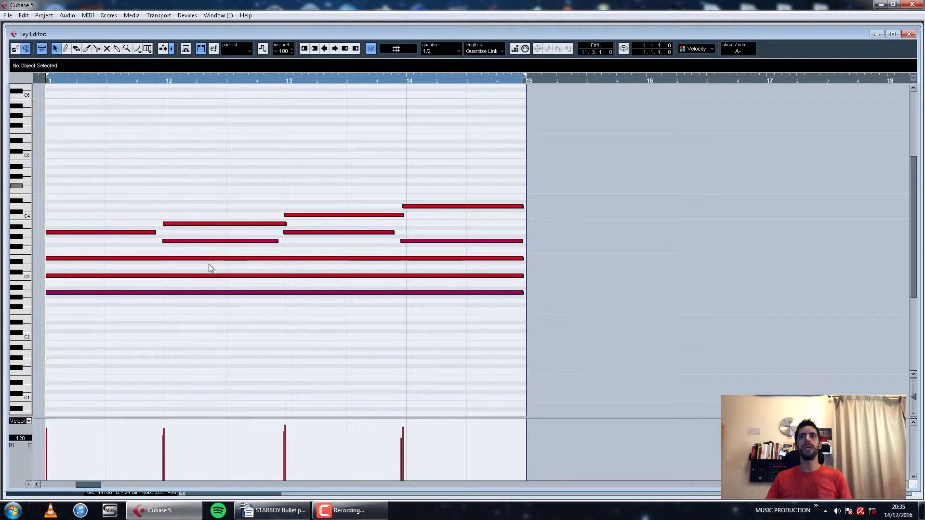
click(909, 34)
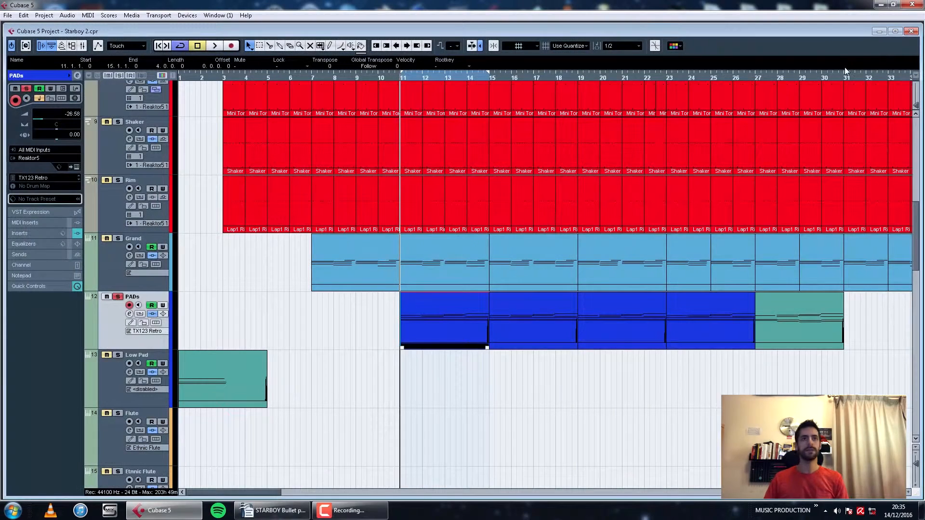
key(g)
key(g)
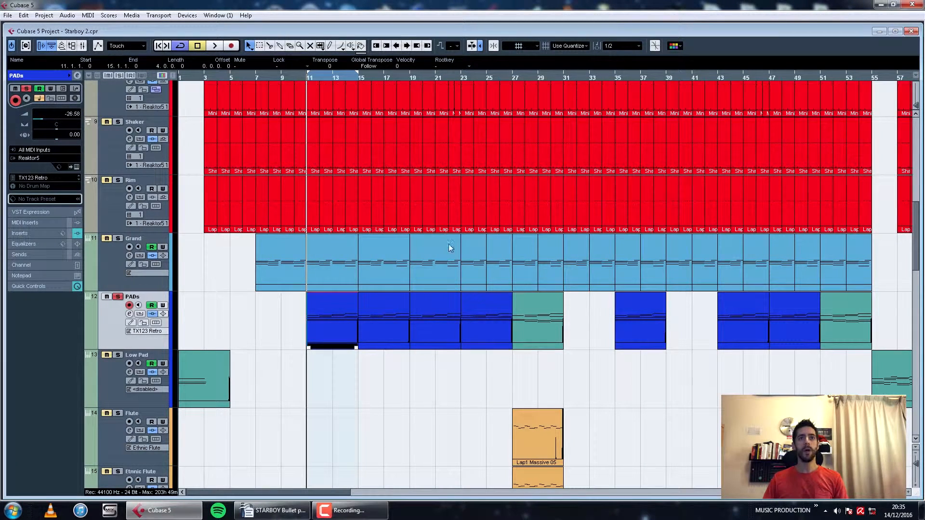
- Play the soloed PADs from around bar 26 into Chorus 2 Full, solo the Grand track alongside them, and stop playback
drag(450, 77, 540, 87)
scroll(616, 159, up, 8)
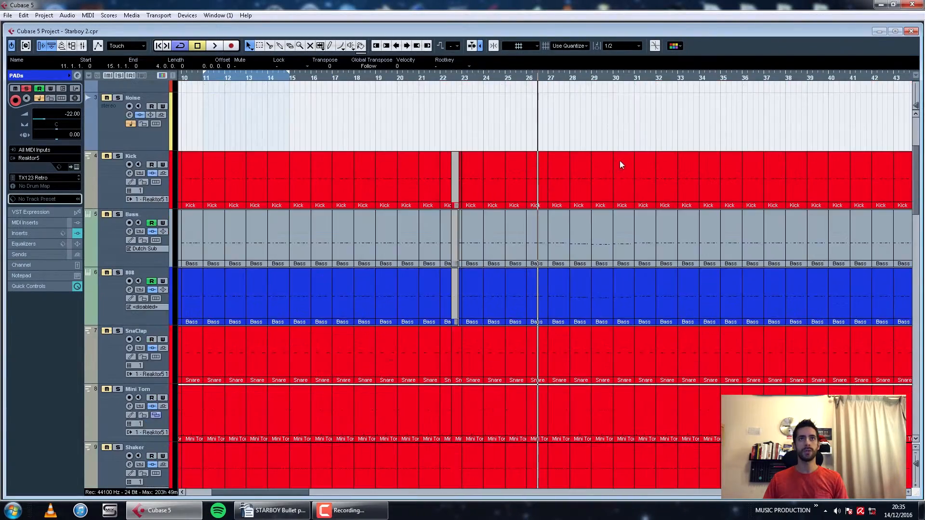
scroll(602, 139, down, 8)
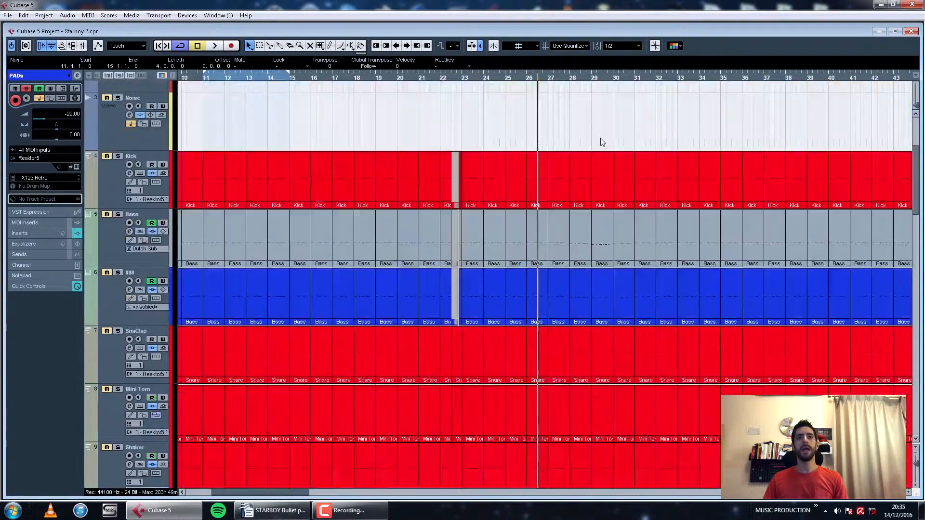
key(space)
click(118, 238)
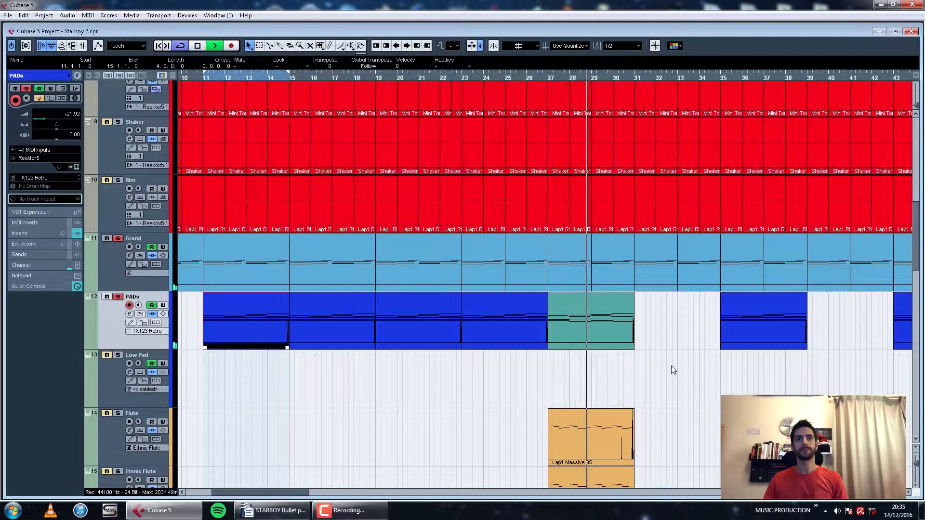
key(g)
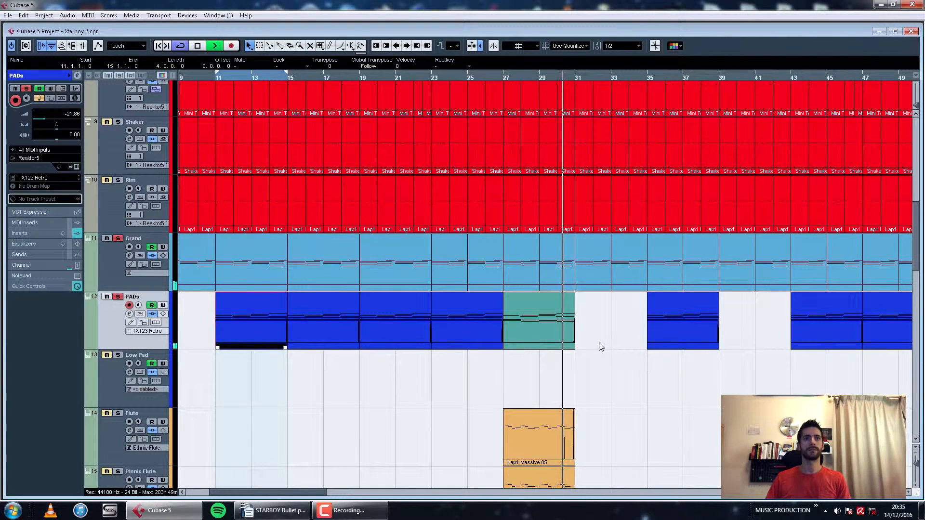
key(g)
key(space)
- Examine the notes of the PADs clip at bar 27 in the Key Editor and return to the arrangement
click(520, 326)
double_click(519, 323)
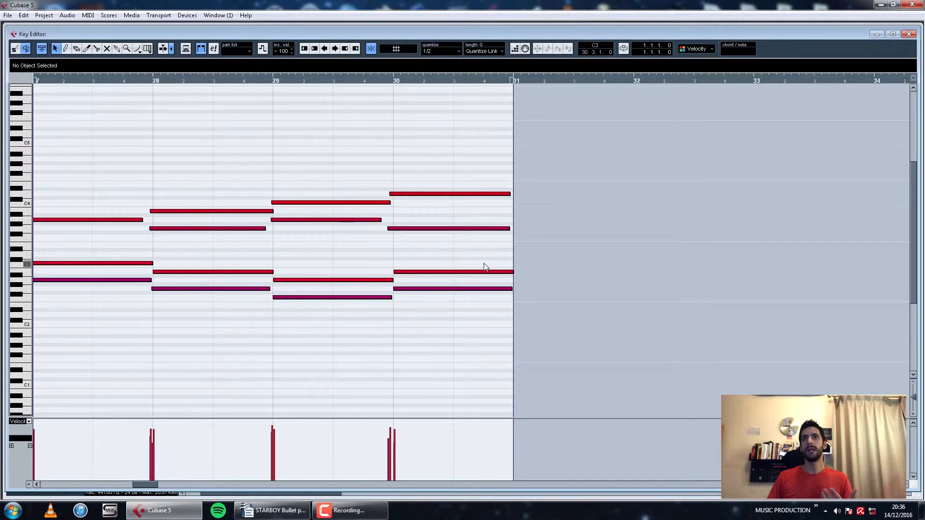
click(910, 35)
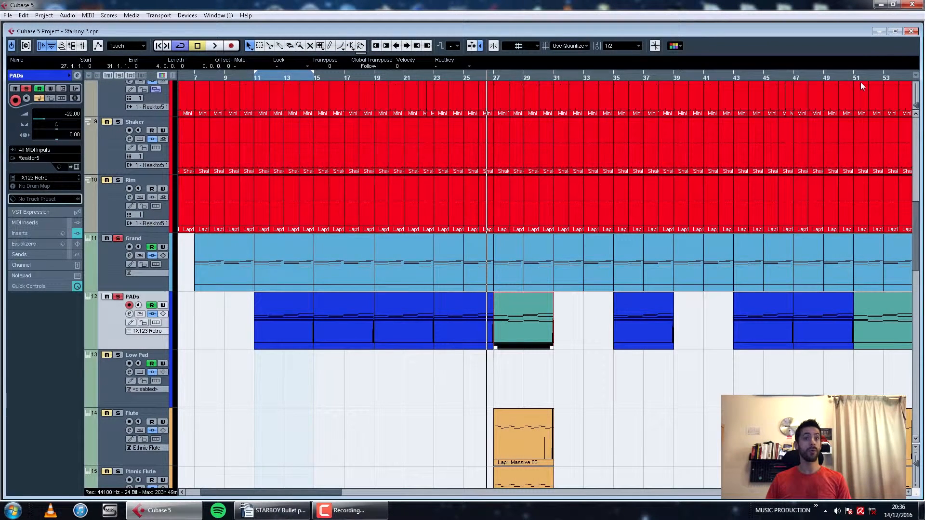
- Solo the 808 track instead of Grand and PADs, play it in Chorus 2 Full, and enlarge the track heights
key(g)
key(g)
key(g)
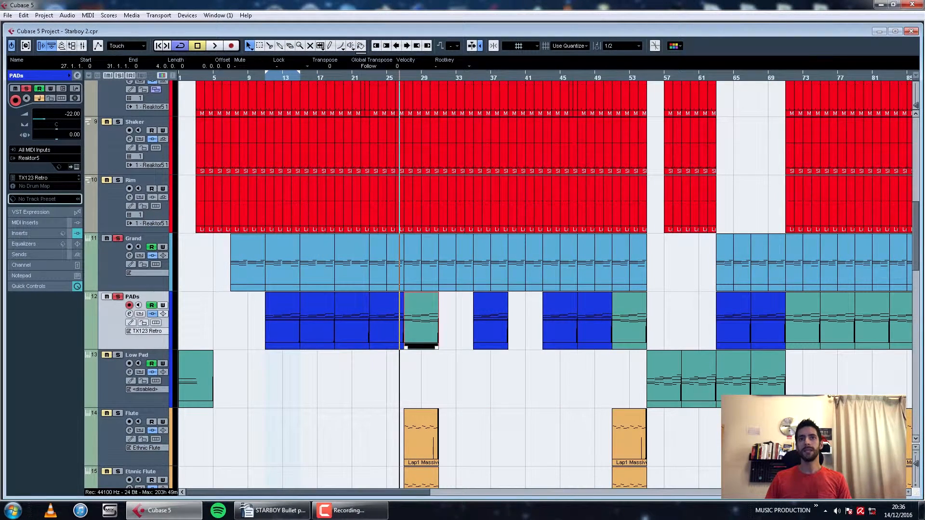
drag(917, 465, 917, 461)
key(g)
key(g)
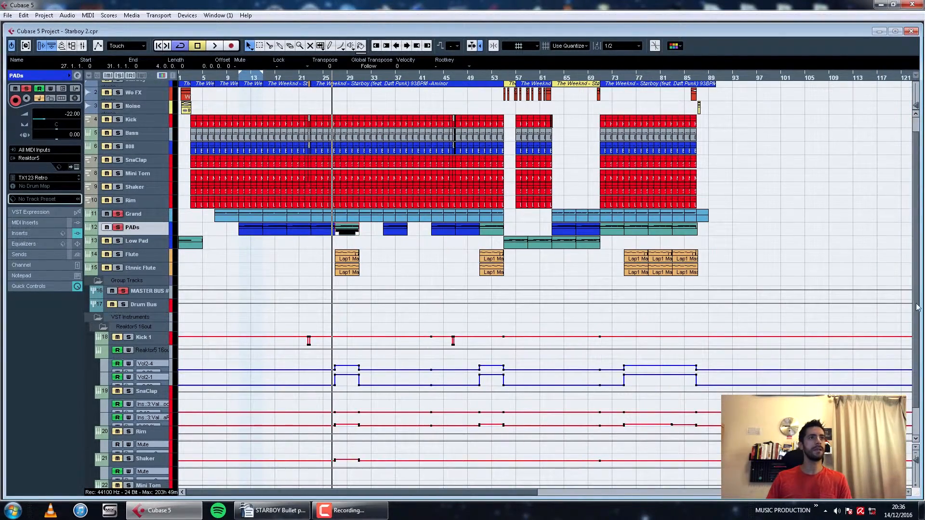
scroll(917, 307, up, 1)
key(h)
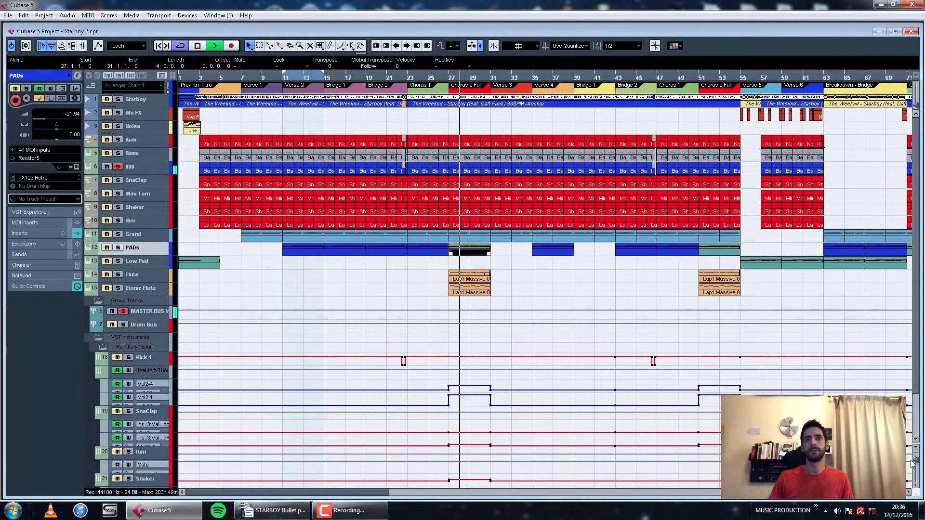
drag(915, 461, 916, 463)
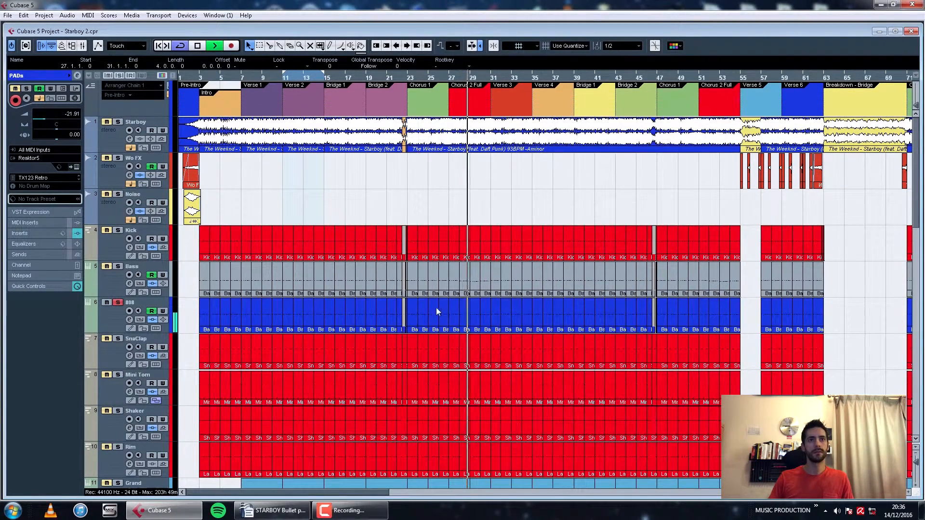
- Examine the 808 clip at bar 29 in the Key Editor, and the four 808 clips from bar 27 to 31 together
double_click(474, 315)
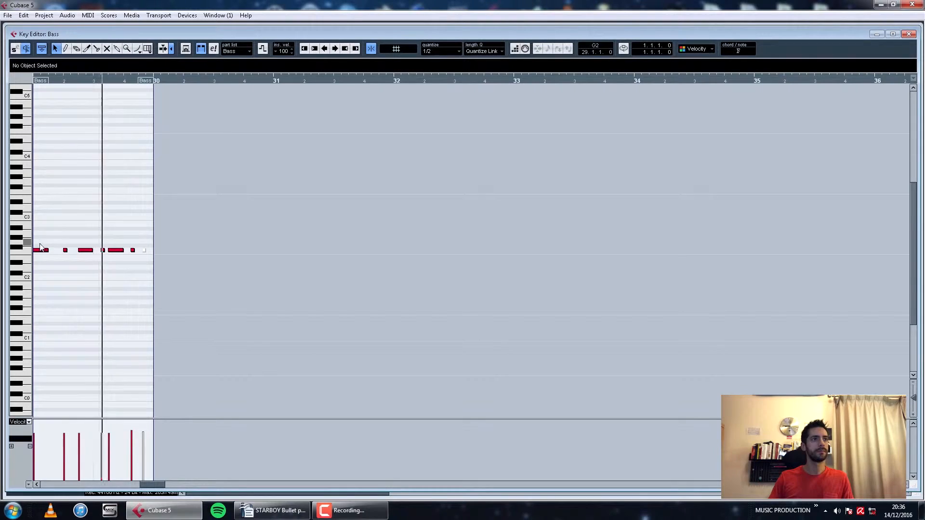
click(910, 34)
click(459, 314)
drag(483, 319, 490, 322)
double_click(485, 321)
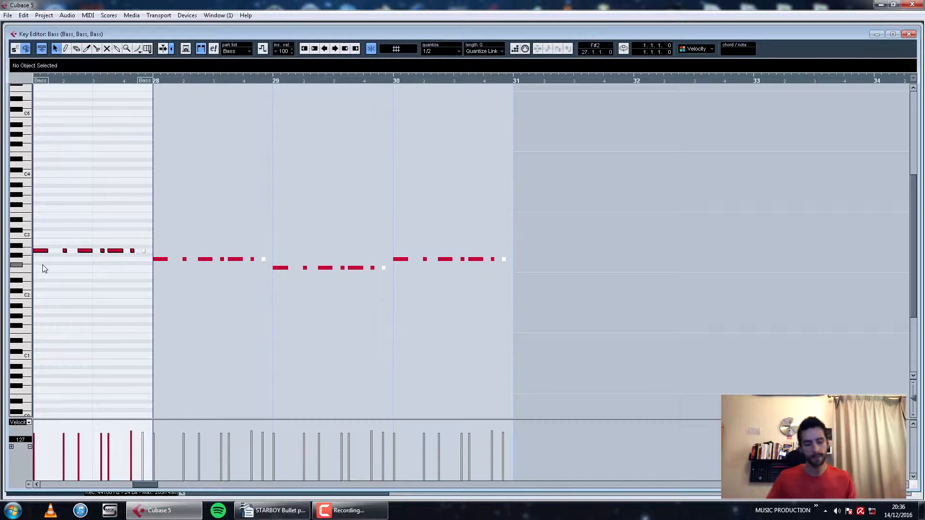
click(909, 34)
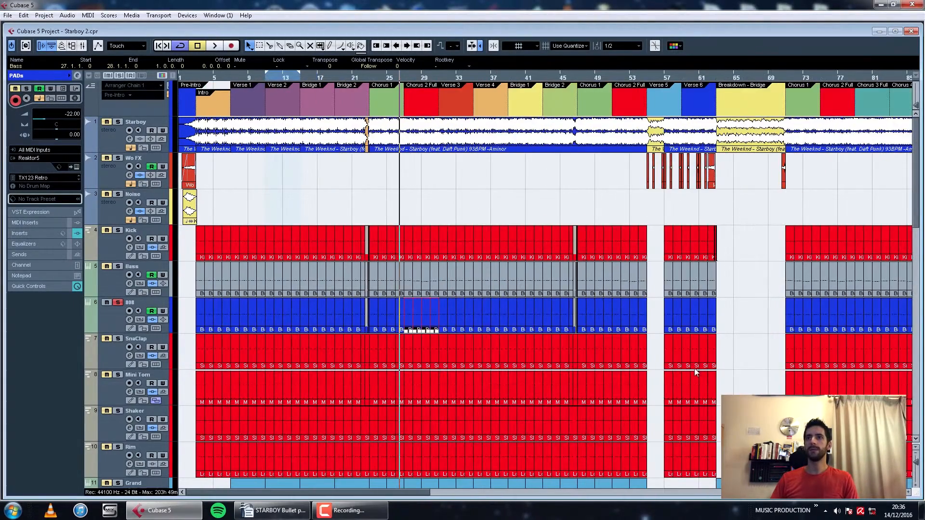
- Open the Grand track's Verse 1 clip in the Key Editor, place the cursor at bar 7, and return to the arrangement
key(g)
key(g)
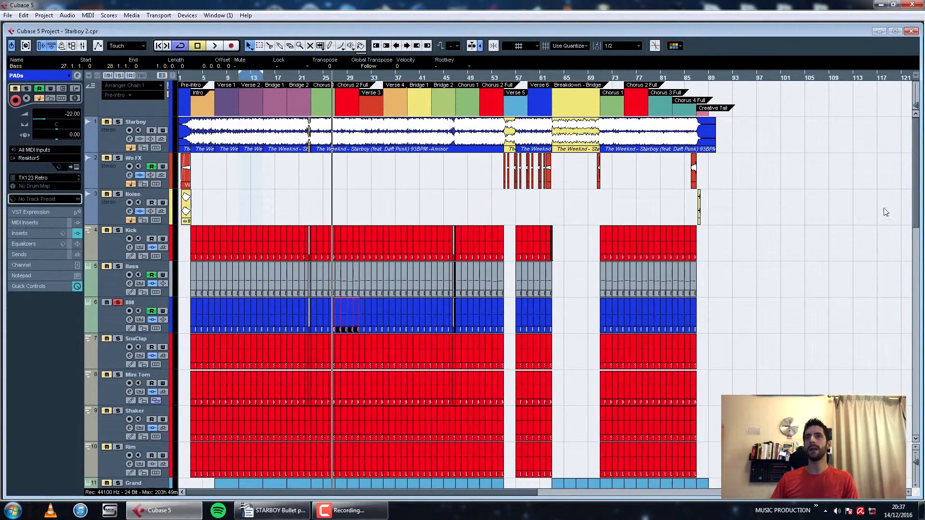
drag(915, 172, 887, 268)
key(h)
key(h)
key(h)
key(h)
double_click(314, 194)
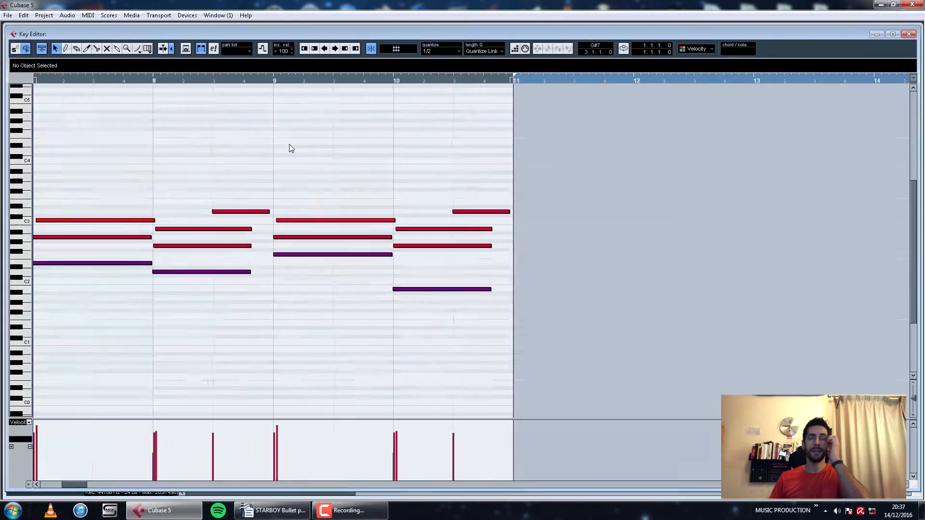
drag(77, 77, 128, 78)
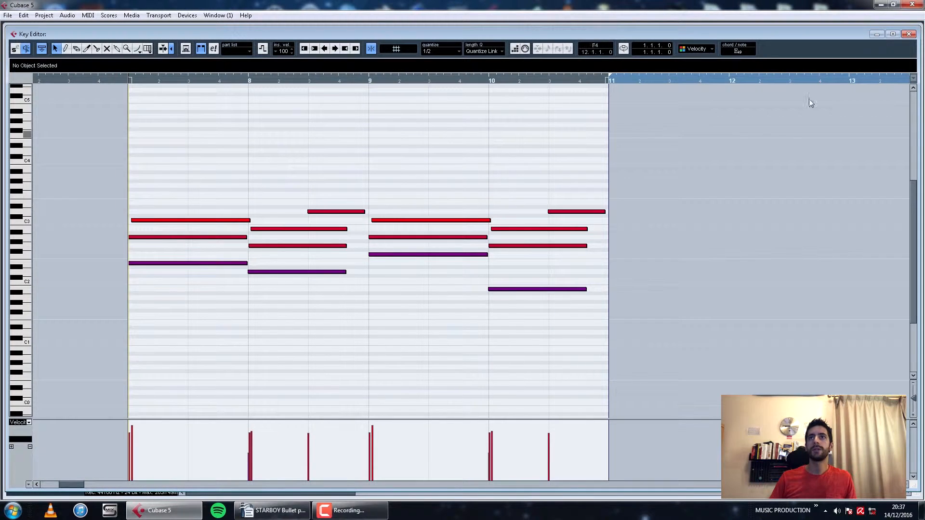
click(908, 35)
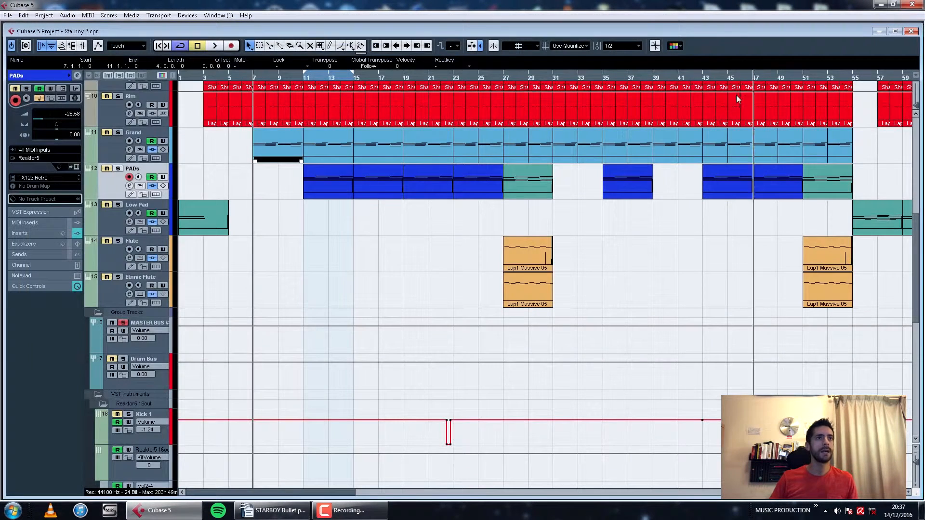
- Solo the Grand track, reopen its Verse 1 clip in the Key Editor, and audition the chords from bar 7
click(118, 132)
double_click(266, 144)
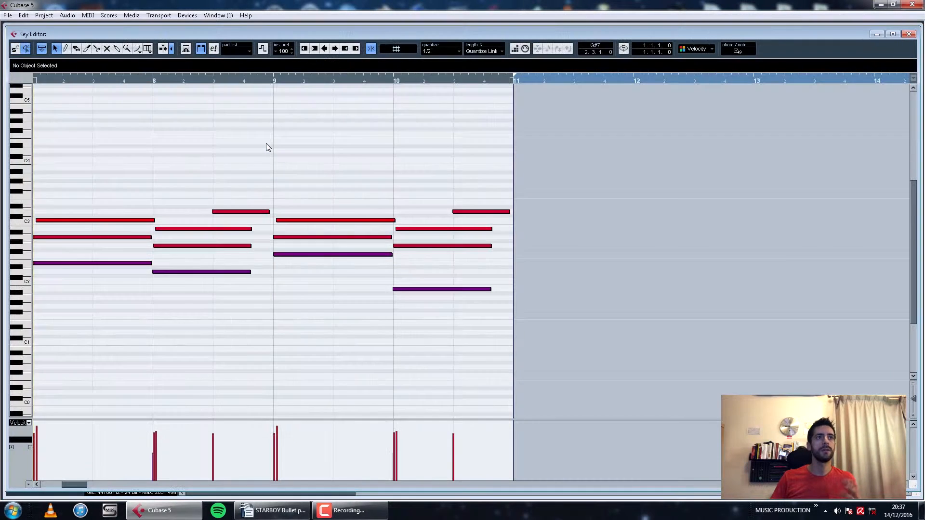
drag(54, 79, 88, 94)
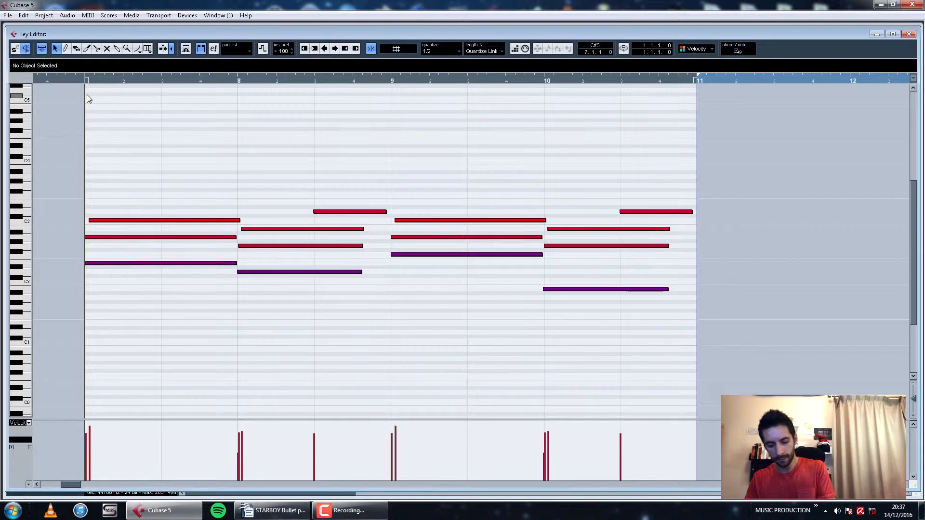
key(space)
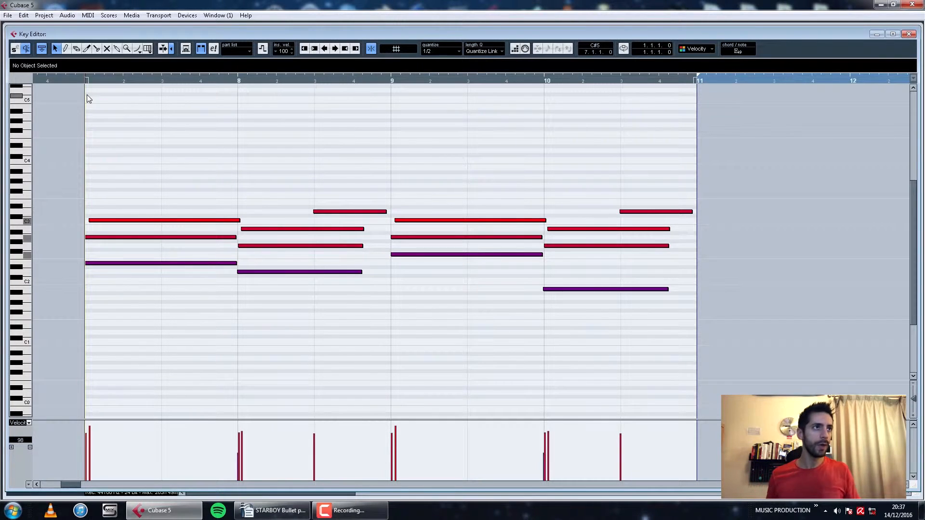
mouse_move(79, 80)
mouse_down()
mouse_move(81, 123)
mouse_move(92, 87)
mouse_up()
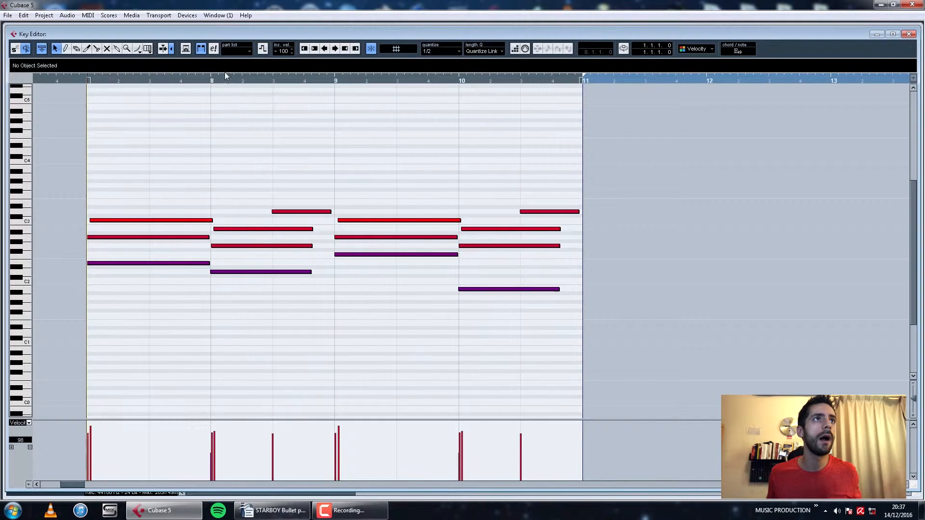
- Inspect the start and end timing of the individual chord notes around bar 8 in the Grand clip
drag(211, 80, 226, 128)
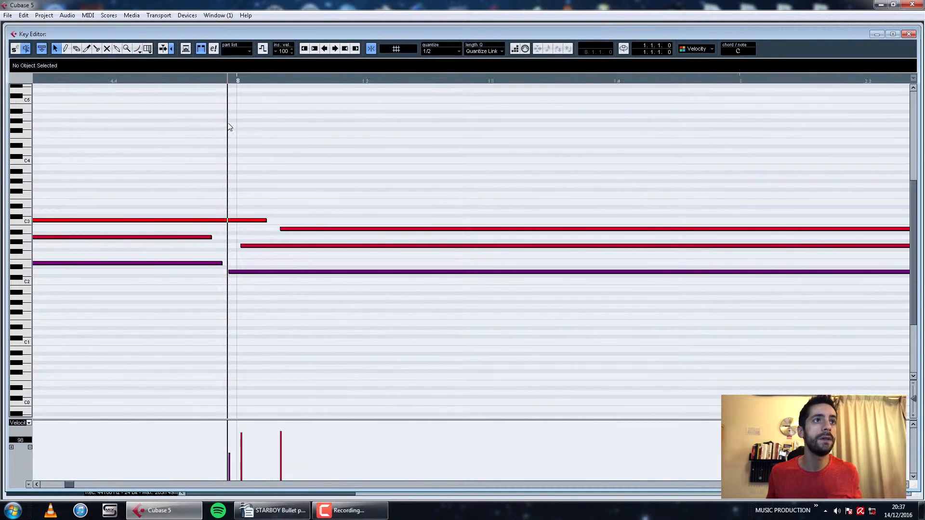
key(g)
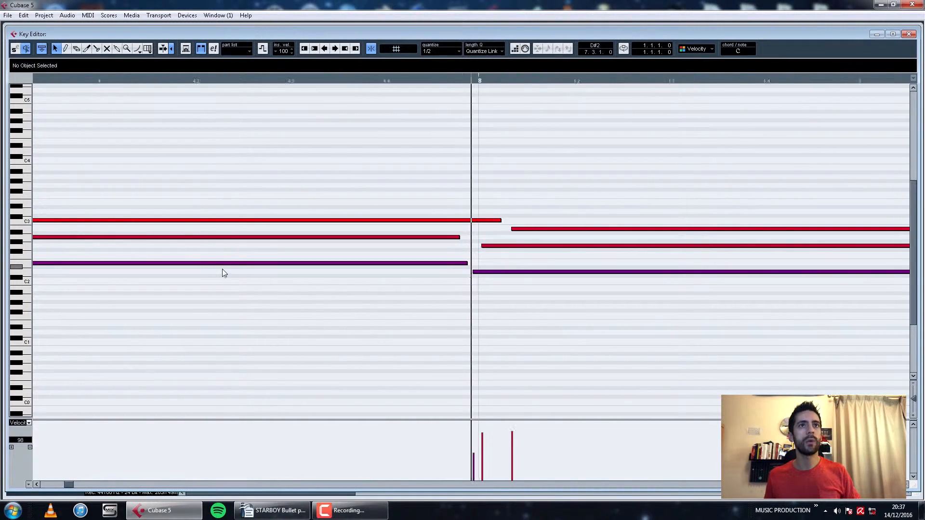
key(g)
key(g)
key(g)
key(g)
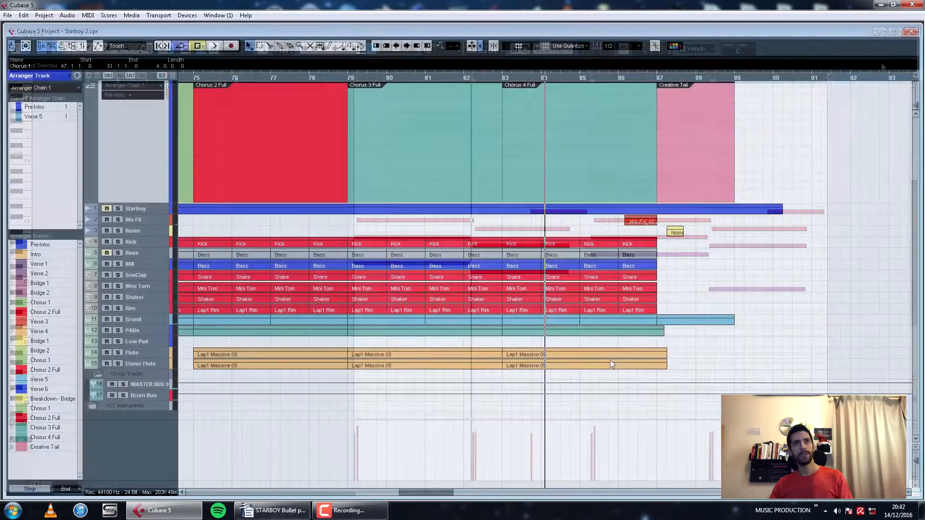
- Select the Starboy track and reduce the height of the Arranger Track above it
key(g)
key(g)
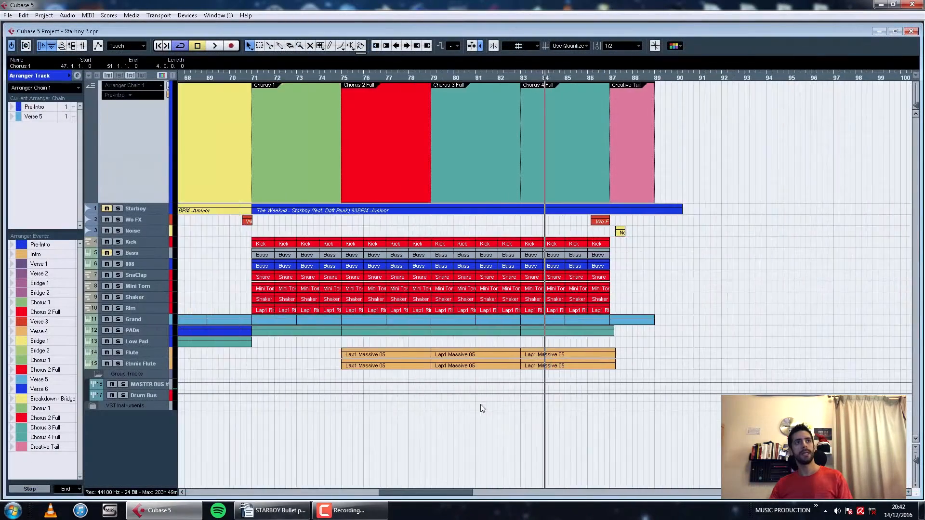
key(g)
key(g)
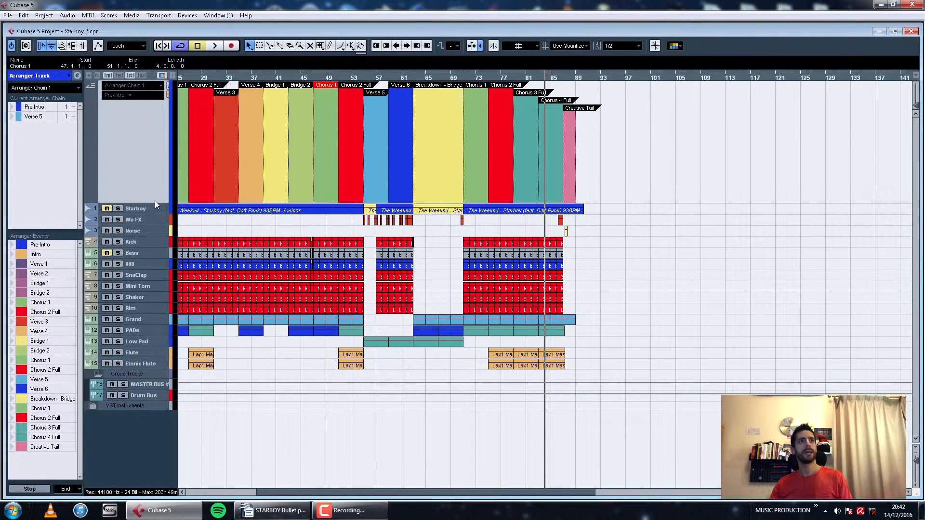
click(156, 208)
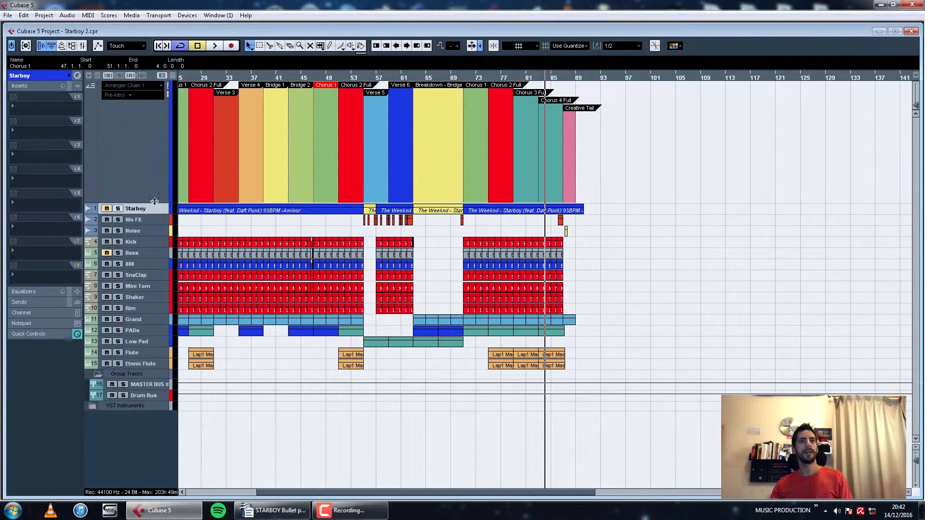
drag(156, 203, 156, 178)
- Examine the Kick, Bass and 808 clips just before Chorus 1 at bar 23, and look over the whole arrangement
drag(200, 77, 441, 117)
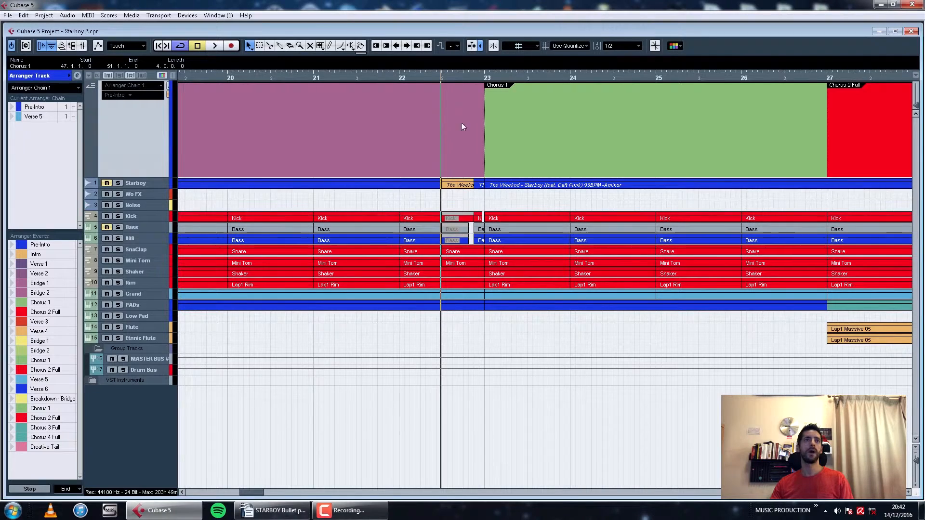
key(g)
key(g)
key(g)
key(g)
key(g)
key(g)
key(g)
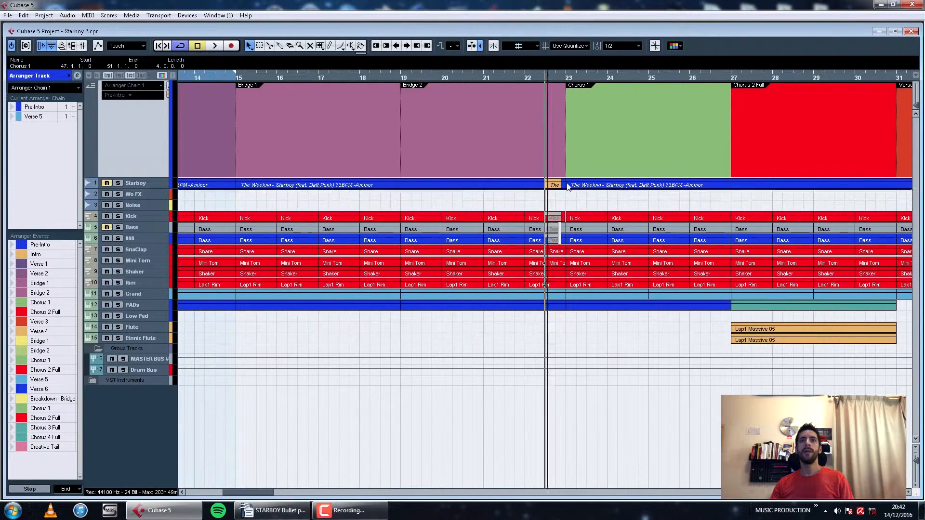
key(g)
key(g)
key(g)
key(g)
key(g)
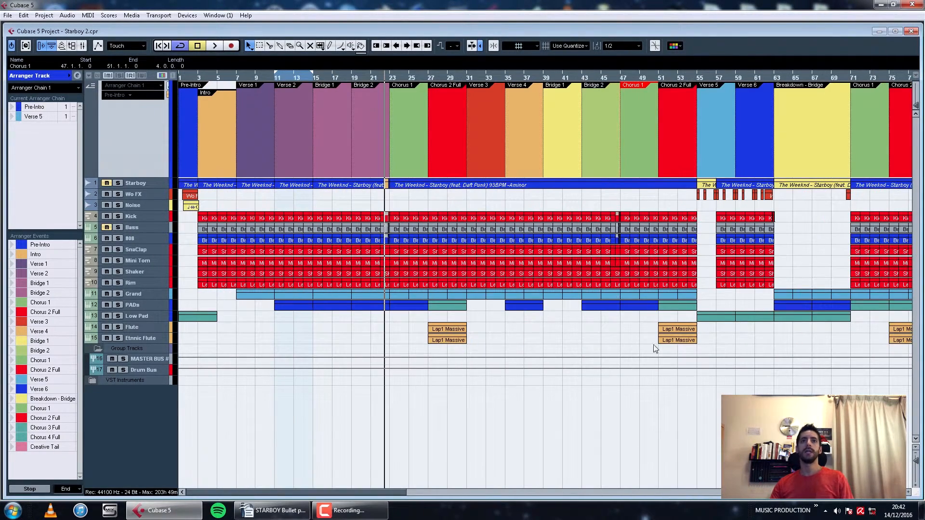
key(g)
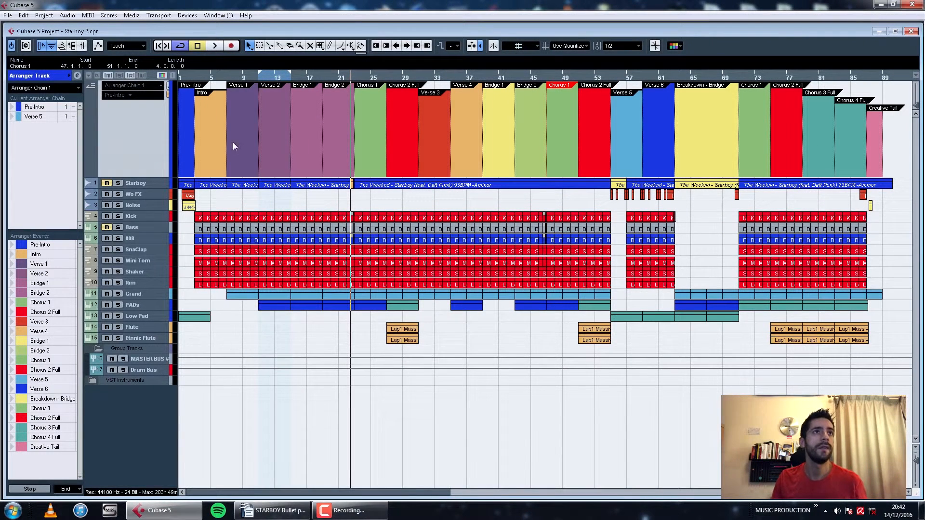
- Solo the SnaClap track, play it in Verse 2 and from the start of Chorus 2 Full, and stop playback
click(272, 77)
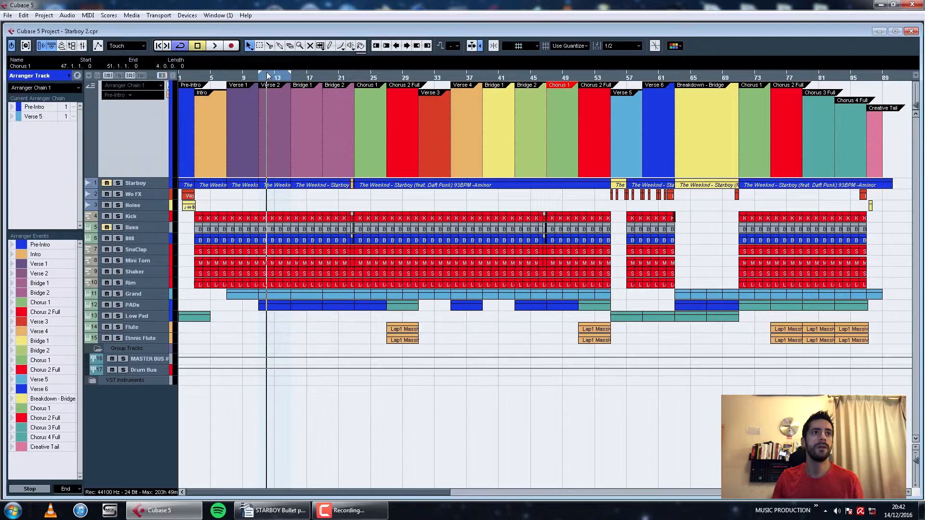
key(h)
click(118, 250)
key(space)
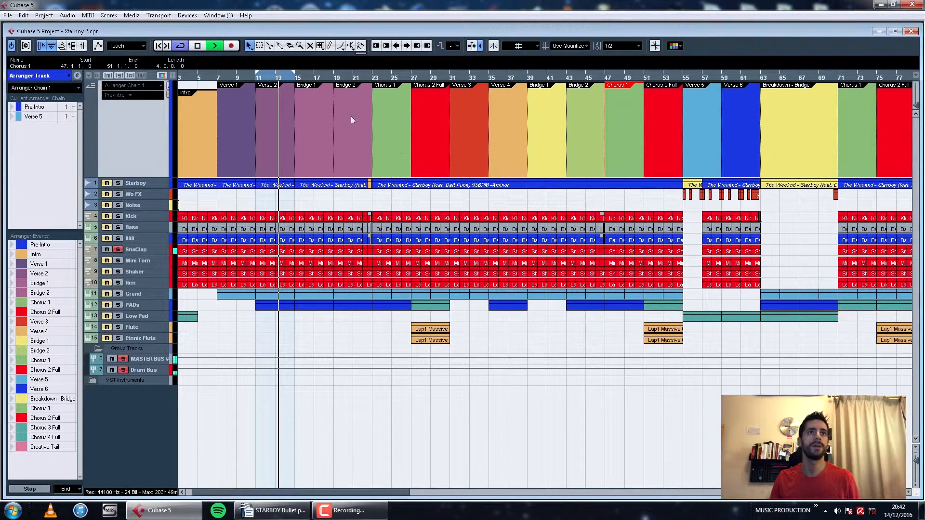
click(418, 80)
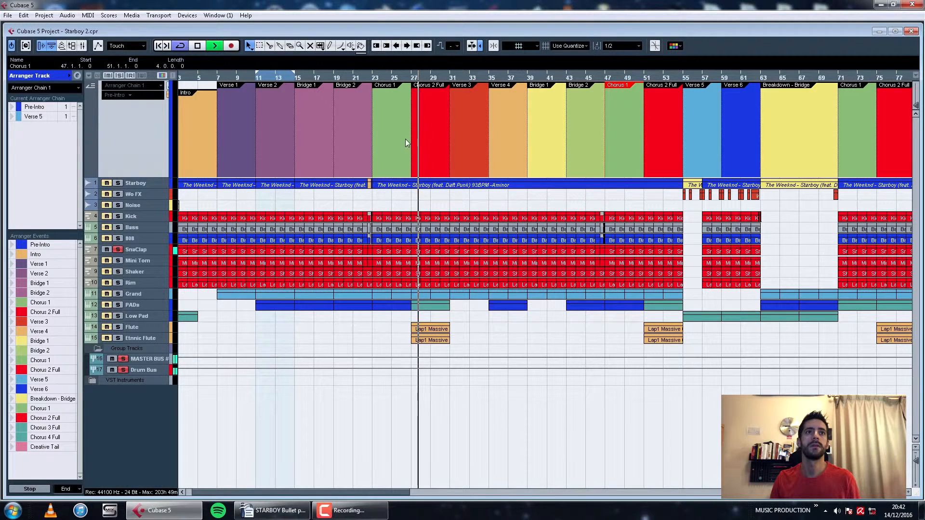
key(space)
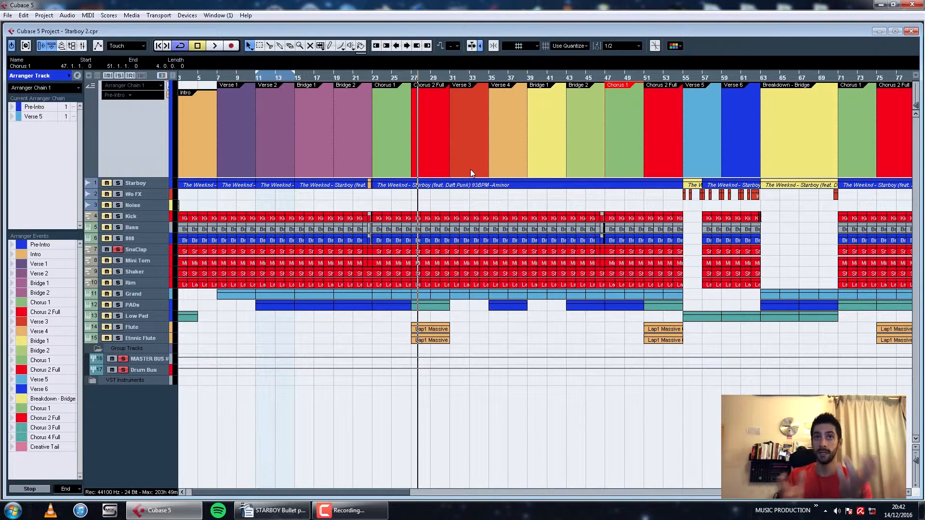
- Unfold the VST Instruments folder to show the Reaktor5 16out automation lanes and play the soloed SnaClap
click(95, 381)
scroll(260, 404, down, 2)
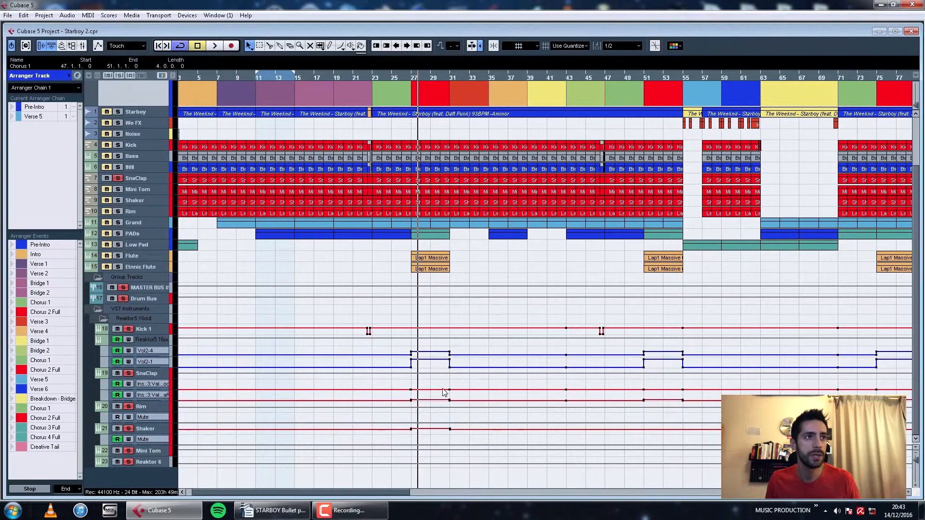
key(space)
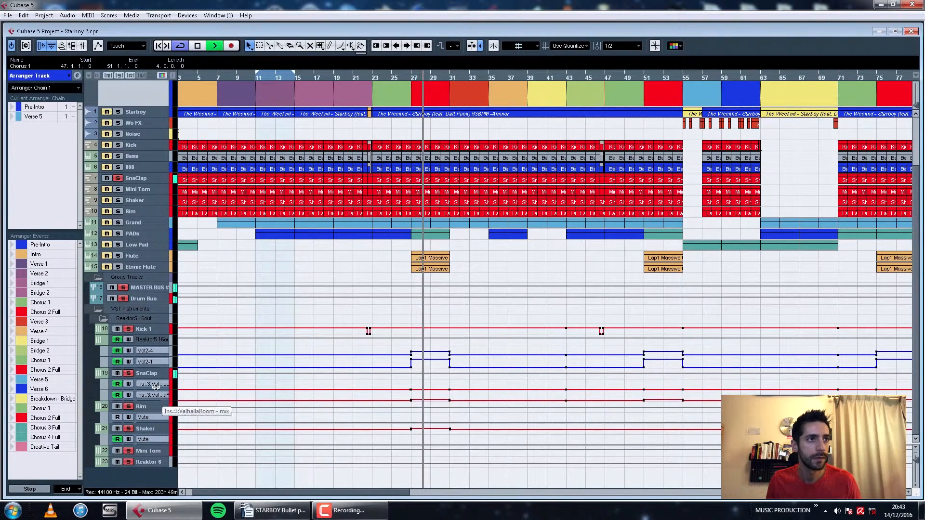
- Select the SnaClap instrument channel, stop playback, and inspect the ValhallaRoom reverb among its inserts
click(157, 374)
key(space)
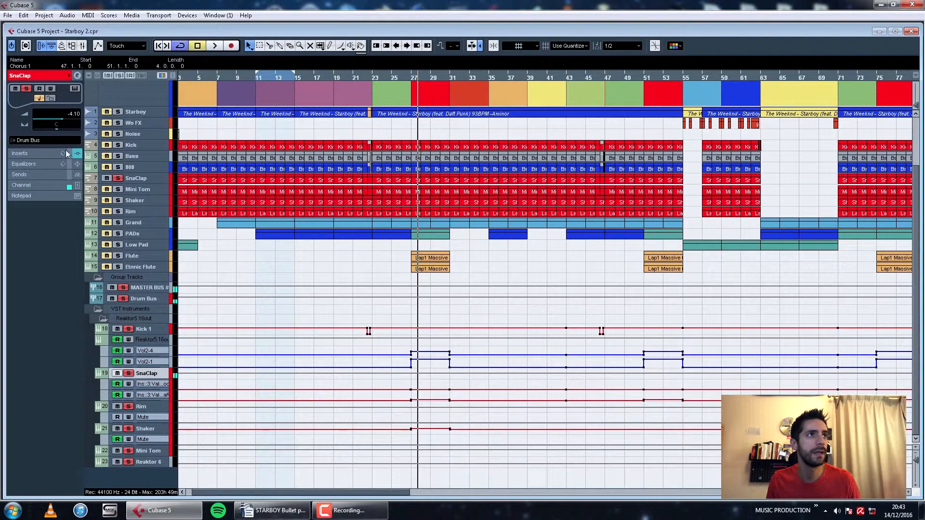
click(67, 153)
click(29, 146)
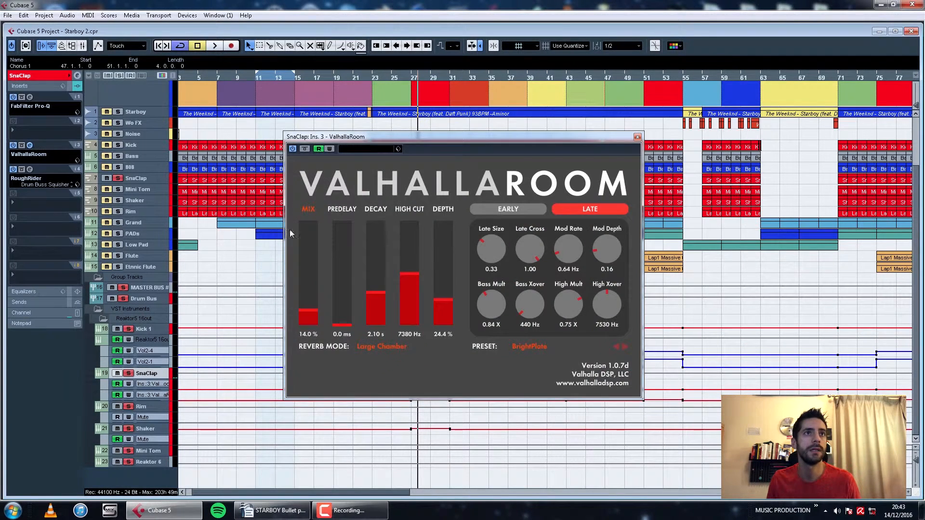
click(638, 137)
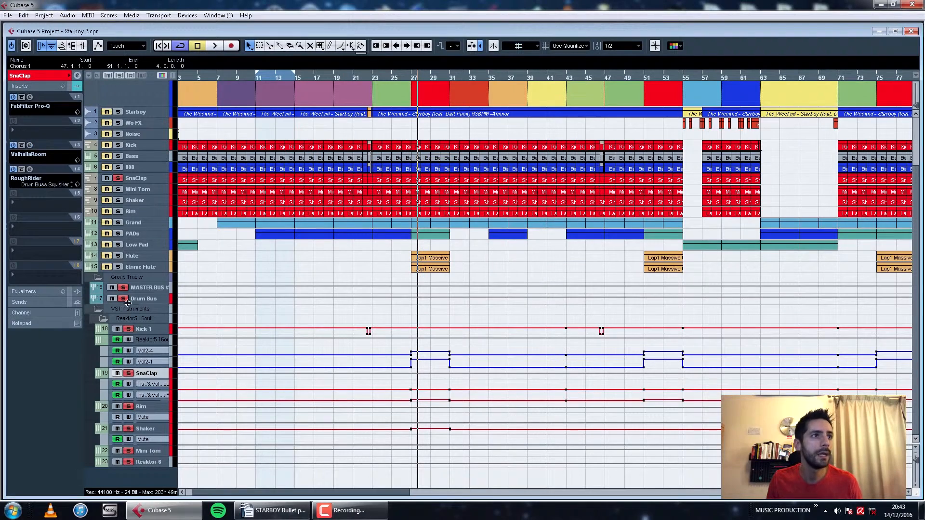
- Open the Reaktor instrument of the SnaClap MIDI track, examine Polyplex sound 2 during playback, and close it
scroll(380, 337, up, 3)
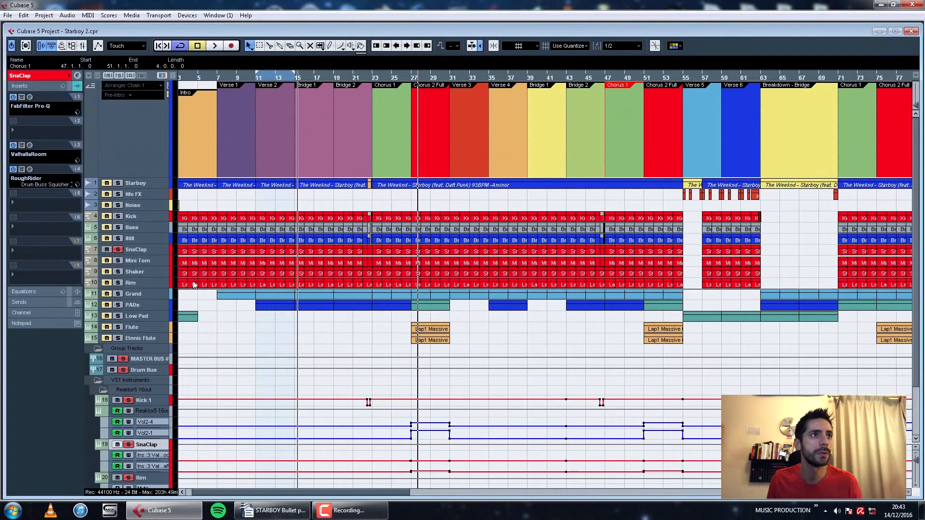
click(144, 252)
click(62, 218)
key(space)
click(402, 194)
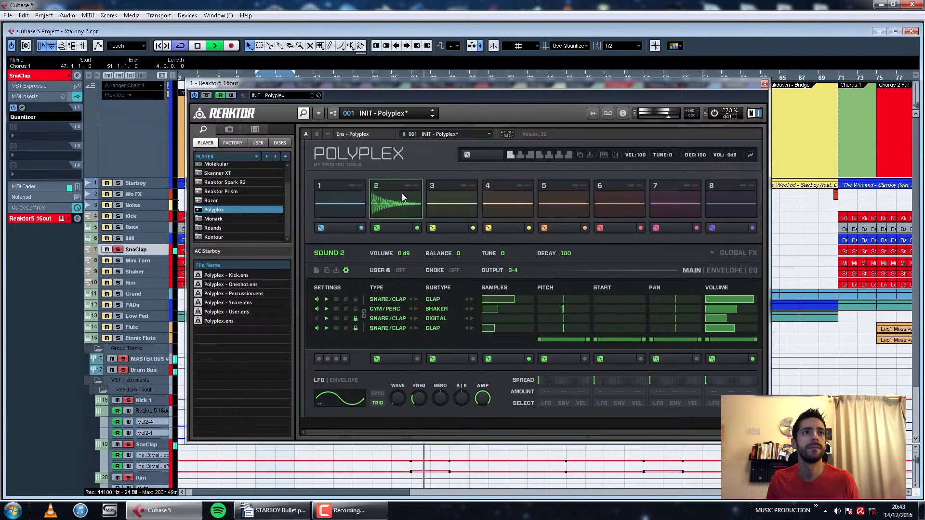
key(space)
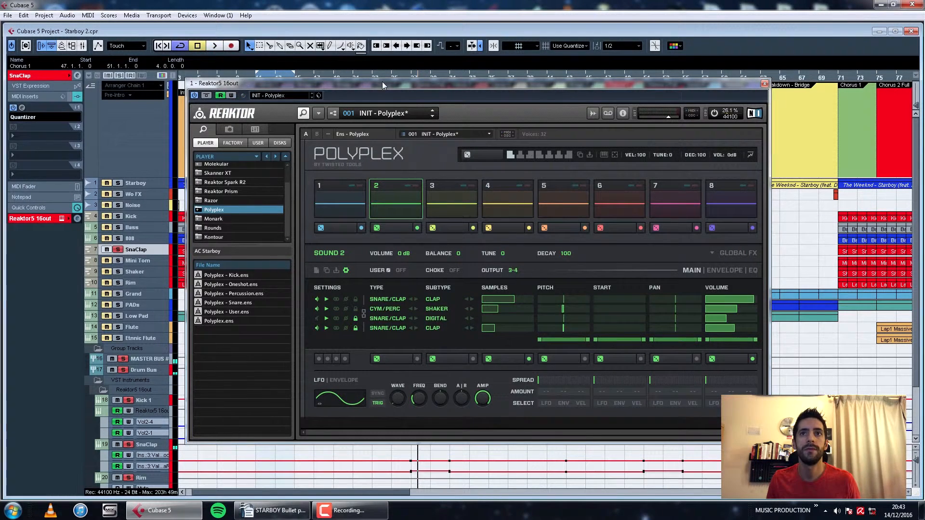
drag(382, 82, 467, 106)
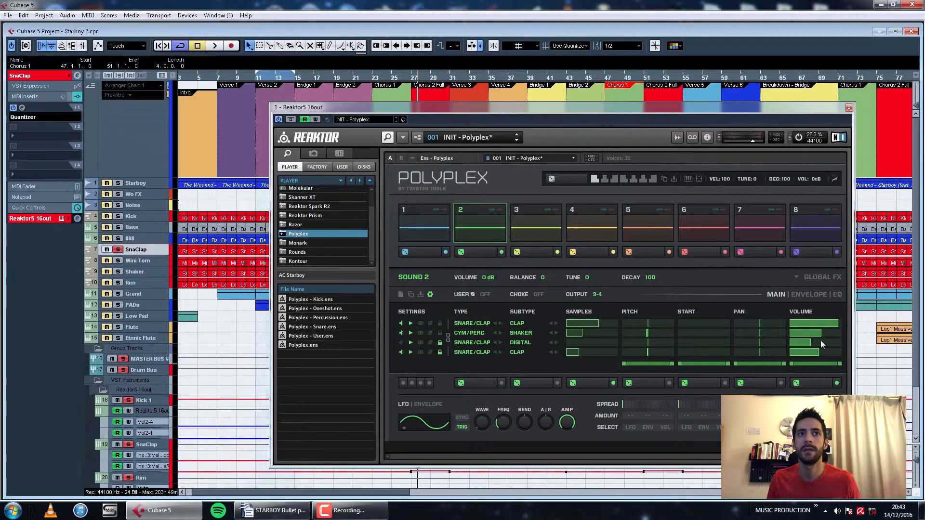
click(849, 108)
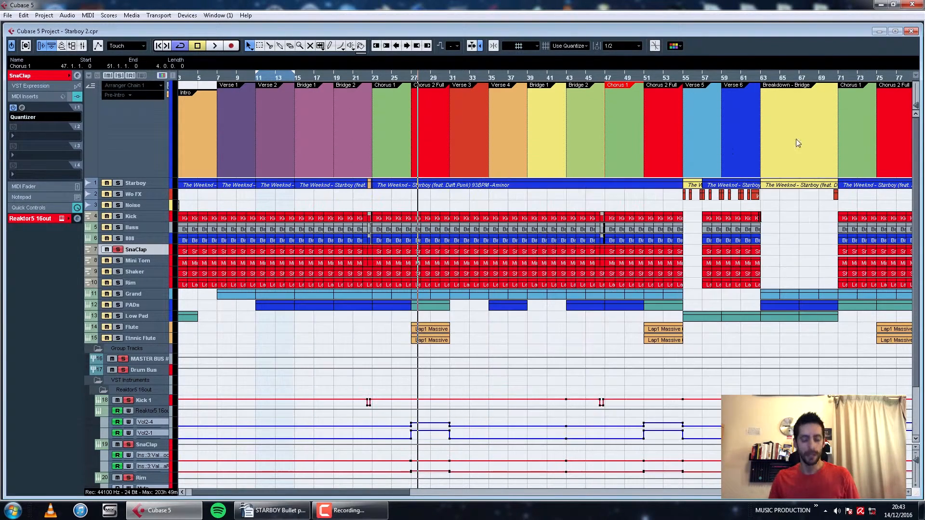
- Deselect all events, fold the VST Instruments folder, and fit the whole arrangement in view with smaller track heights
click(603, 330)
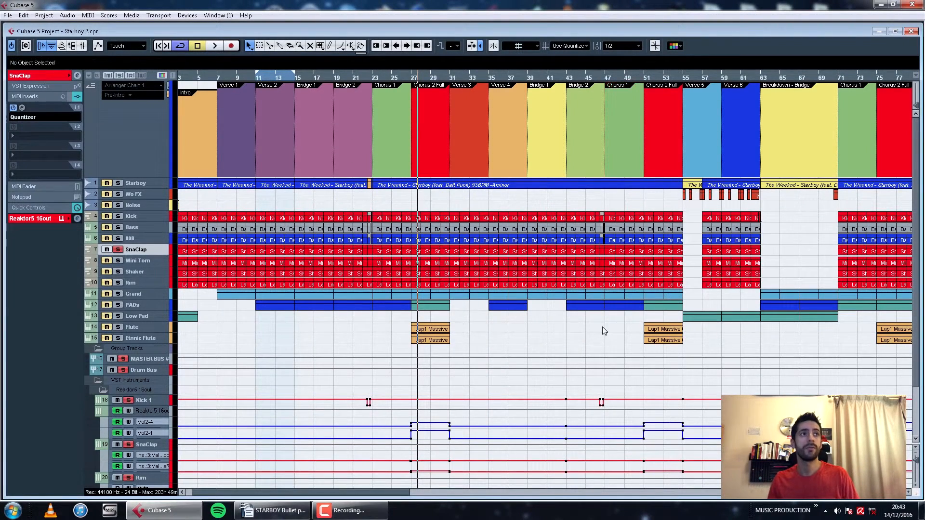
key(g)
key(g)
key(g)
key(g)
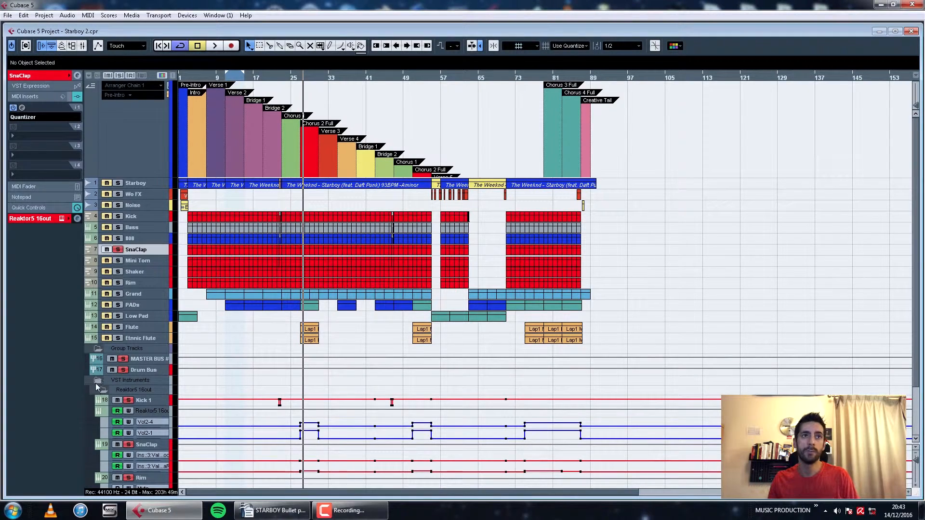
click(97, 382)
key(h)
key(h)
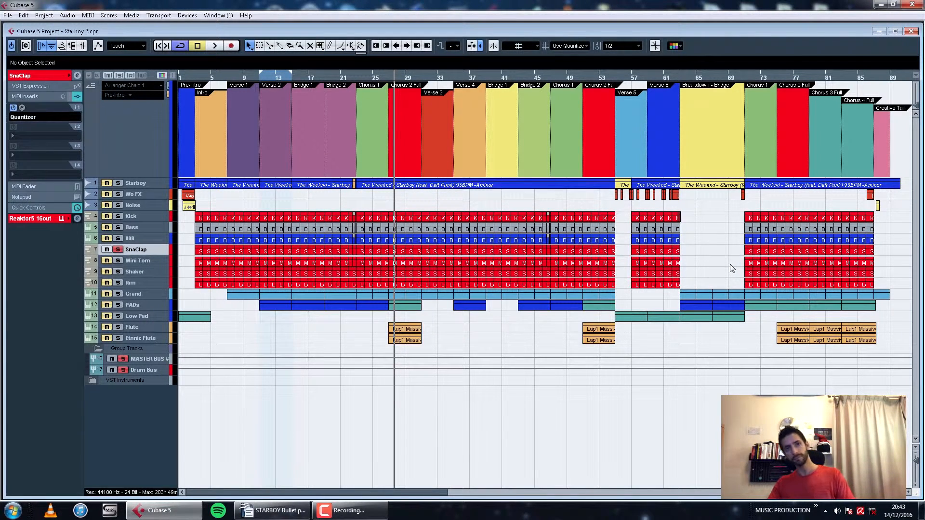
key(g)
key(h)
key(g)
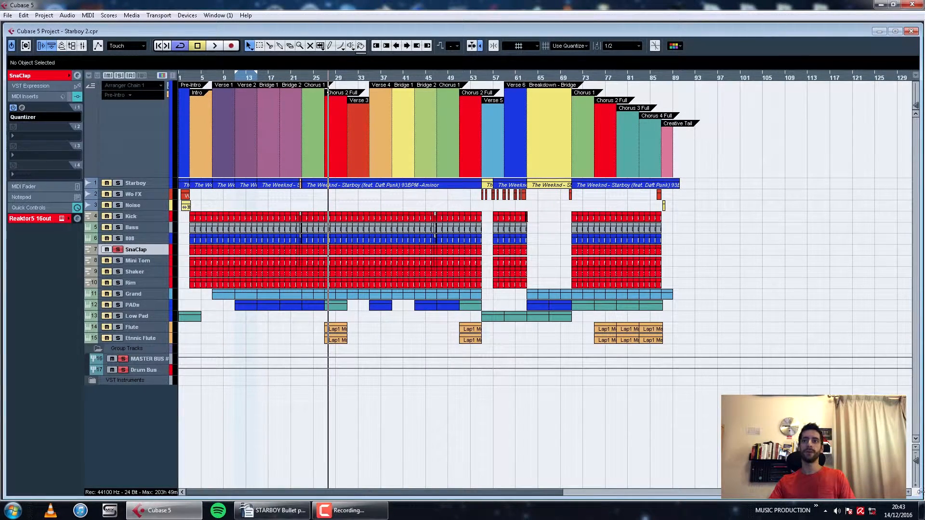
drag(916, 464, 916, 461)
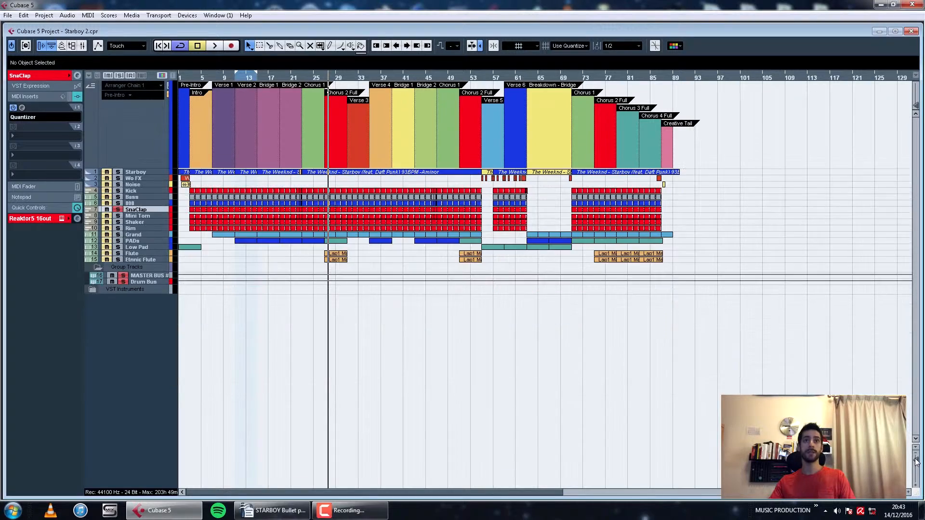
- Open the Mixer, reposition and widen it to include the drum channels, look over the strips, and close it
key(F3)
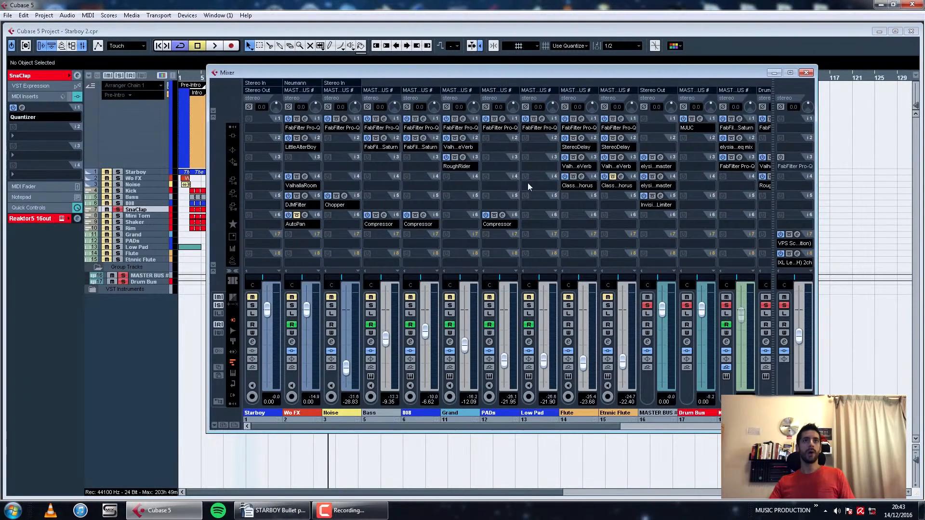
drag(521, 72, 404, 76)
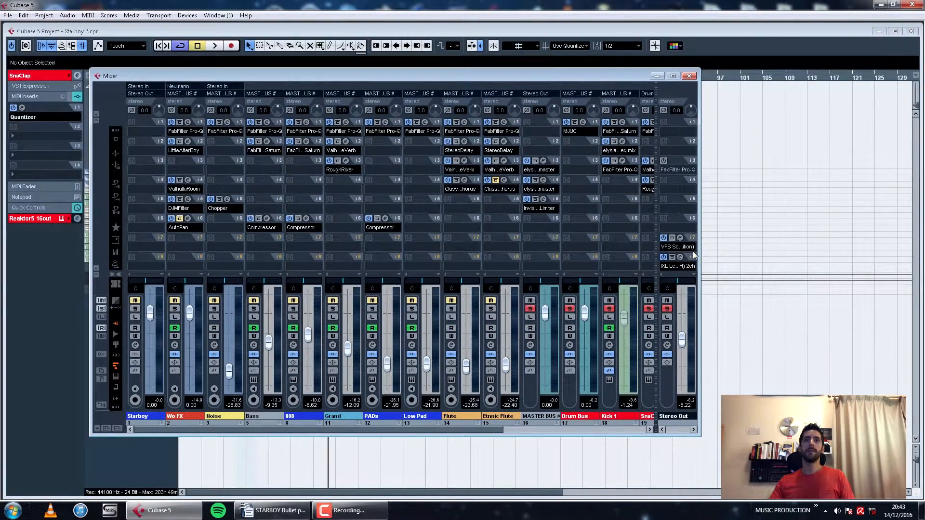
drag(699, 250, 839, 251)
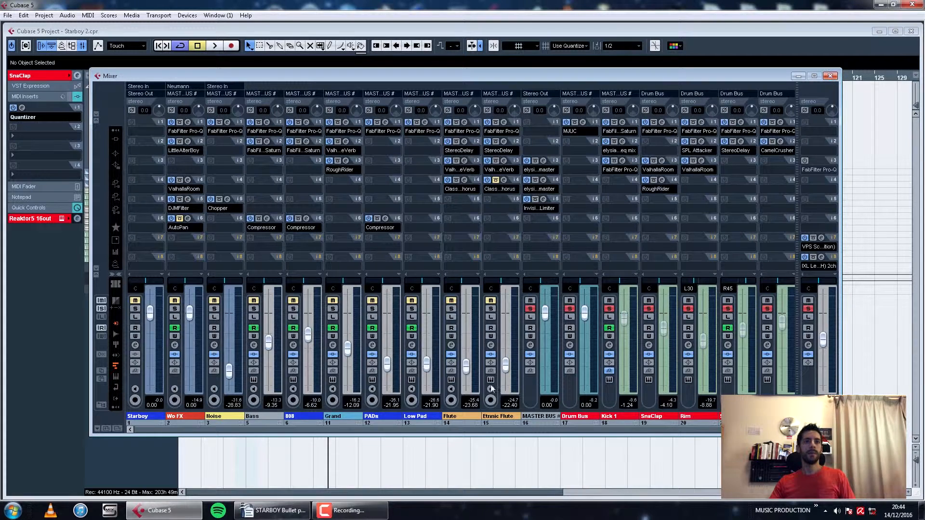
click(831, 77)
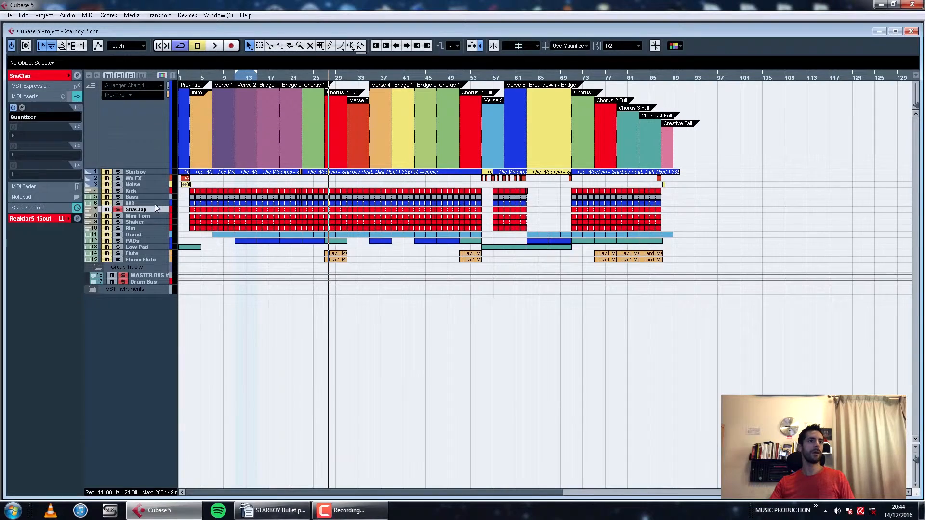
- Select the Bass track, reopen the Mixer, and audition the 808 channel soloed together with the SnaClap
click(154, 204)
click(152, 197)
key(F3)
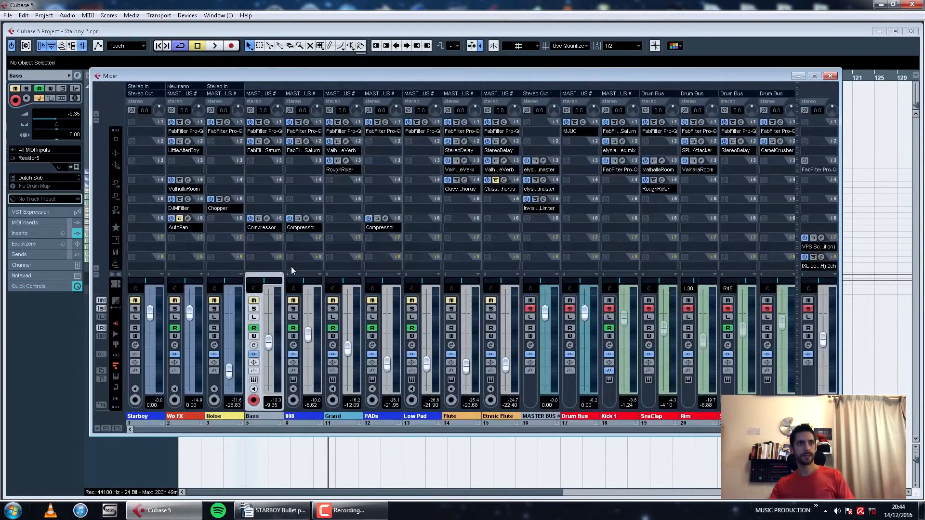
click(297, 310)
key(space)
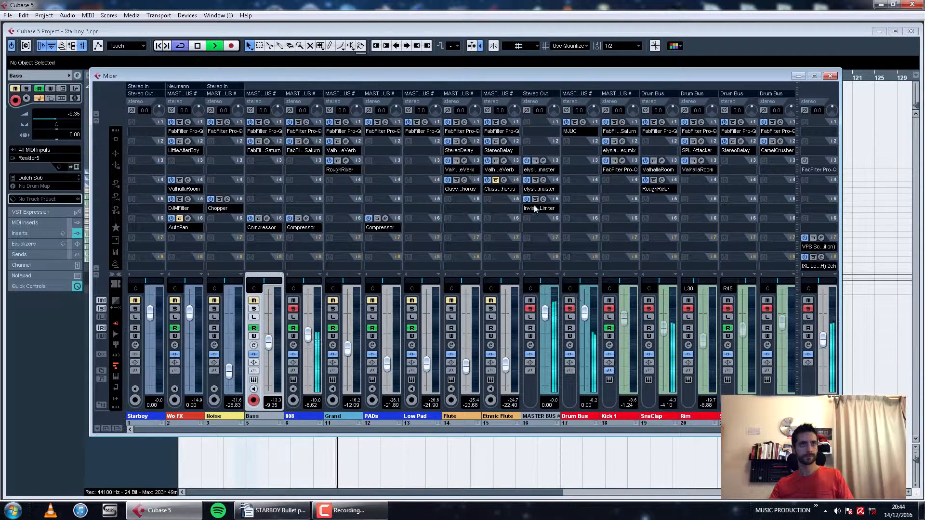
key(space)
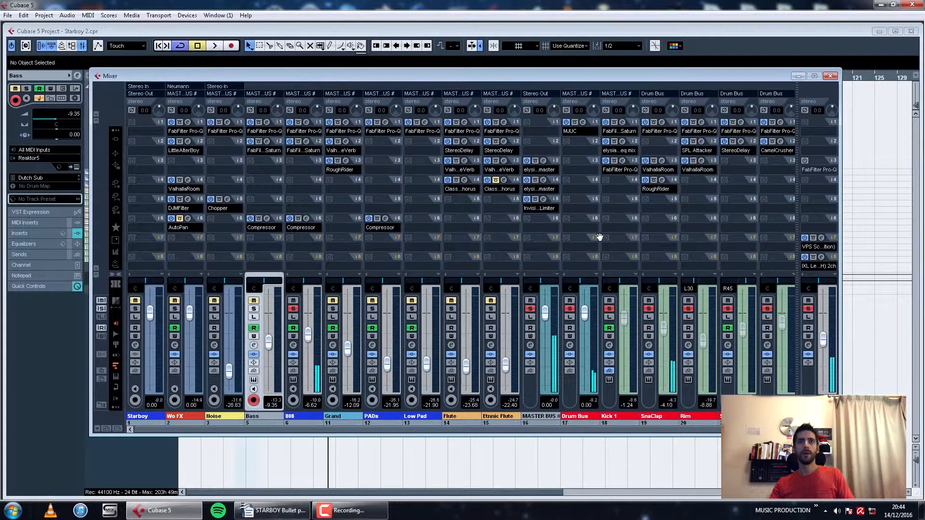
- Solo only the Kick 1 channel in the Mixer and play it briefly
ctrl+click(609, 309)
key(space)
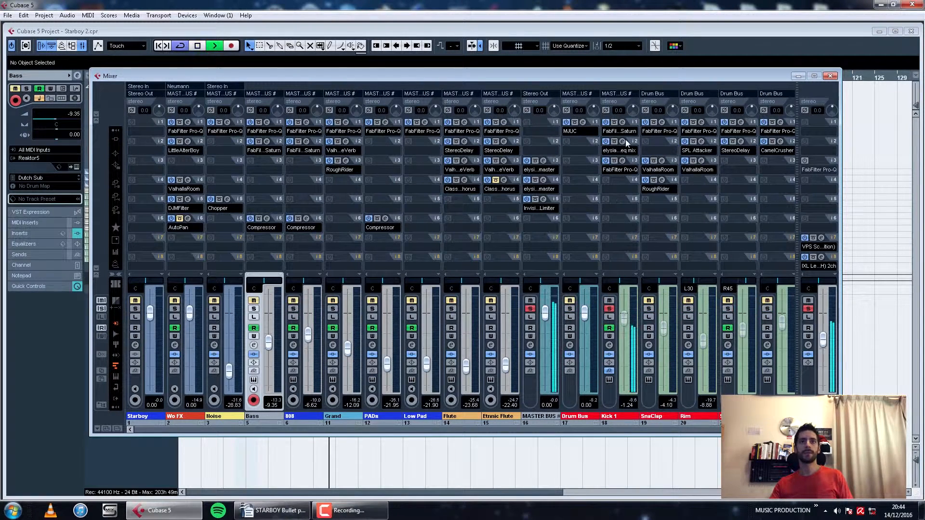
key(space)
- Open FabFilter Saturn on Kick 1 and examine the settings of its low Warm Tape and high Clean Tape bands
click(623, 122)
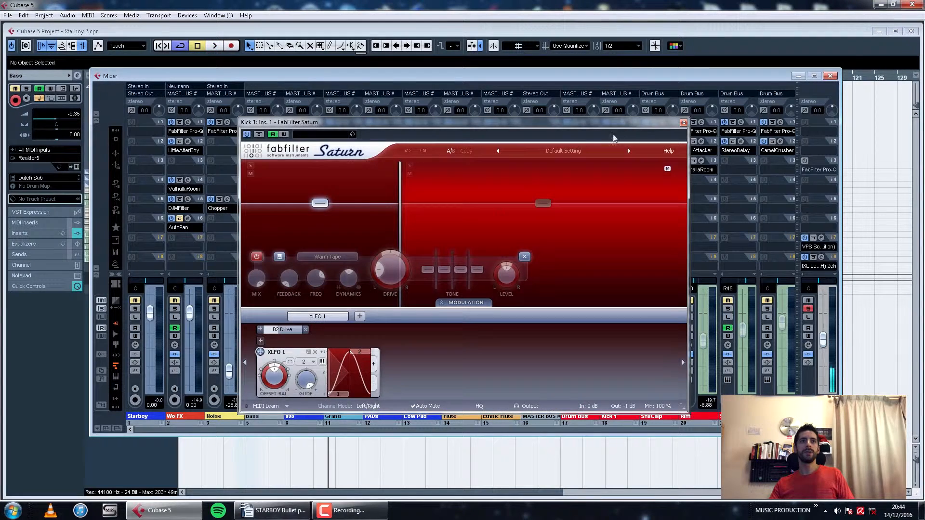
click(420, 197)
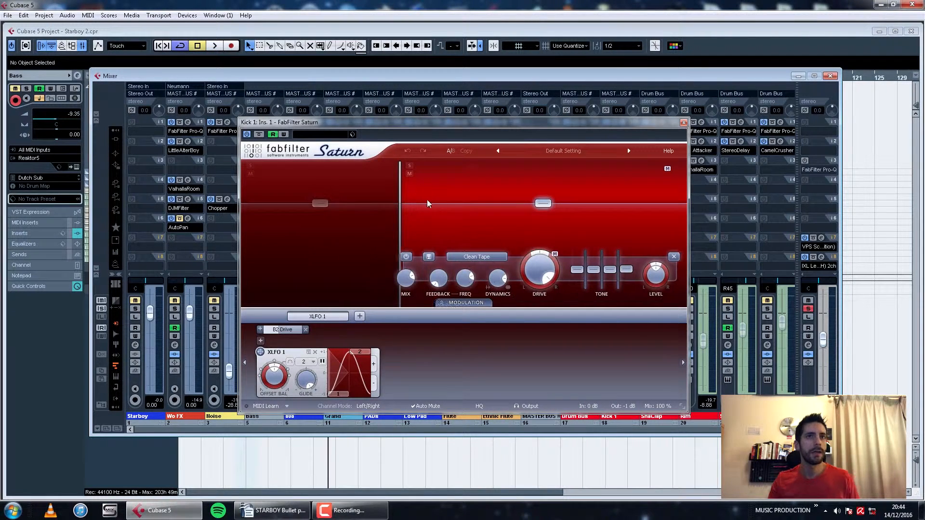
click(361, 188)
click(452, 209)
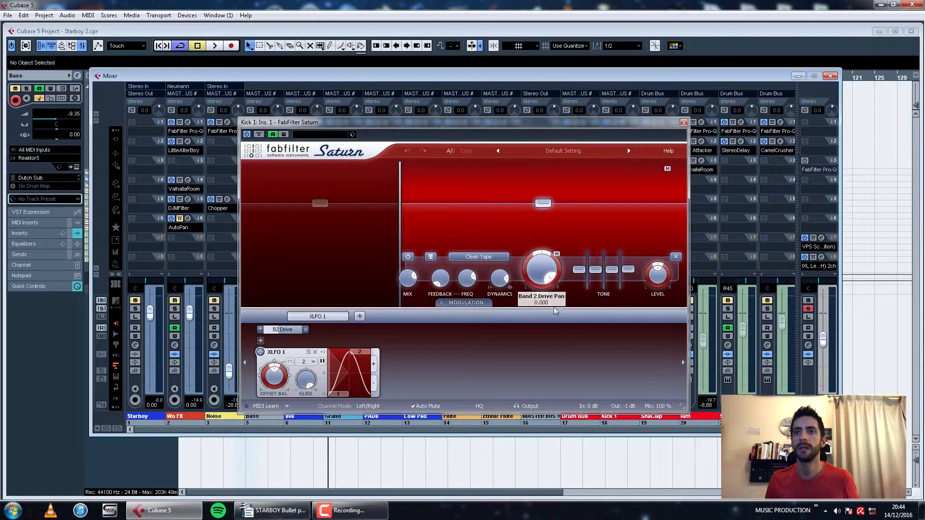
click(301, 246)
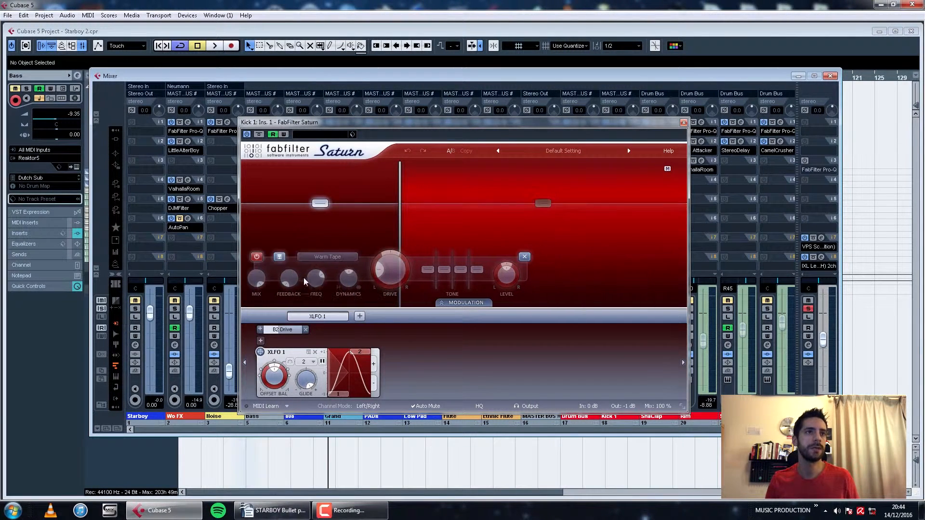
click(516, 234)
- Play the kick with Saturn active and bypassed, stop playback, re-enable the effect, and close its window
key(space)
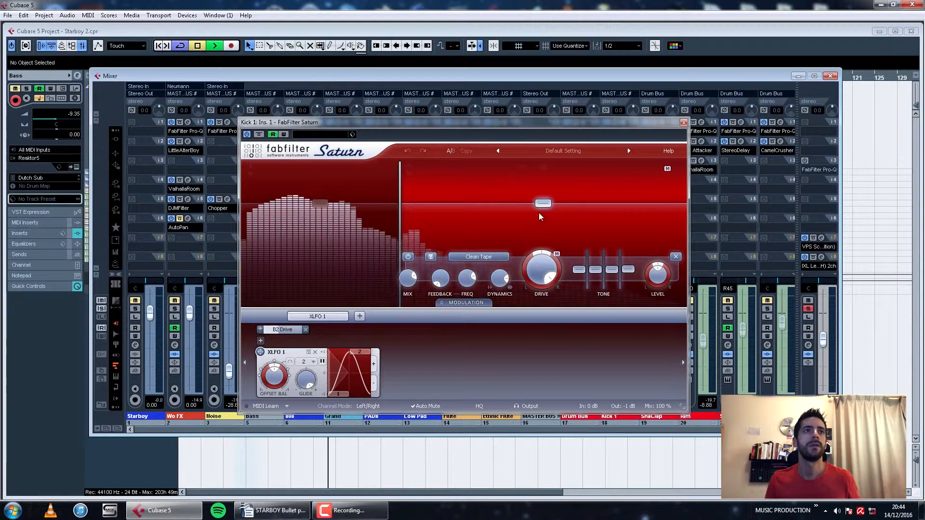
click(260, 135)
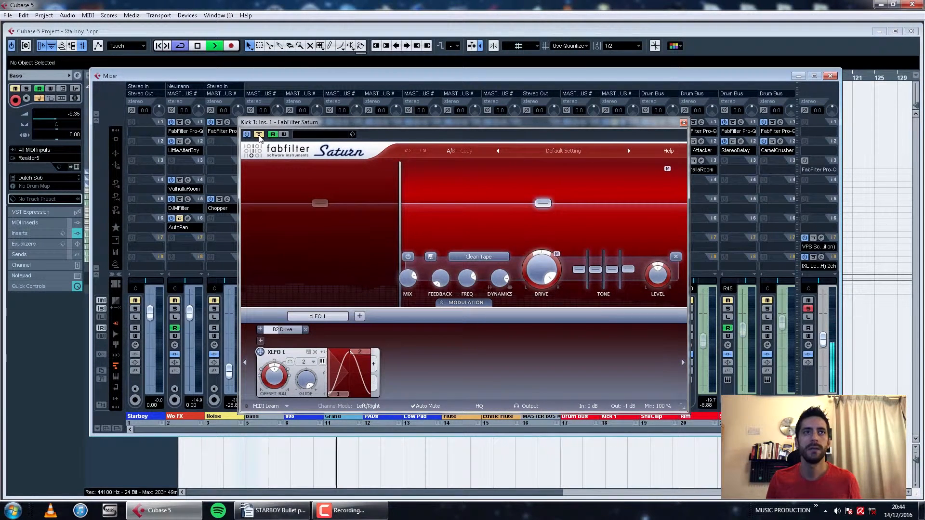
key(space)
click(260, 135)
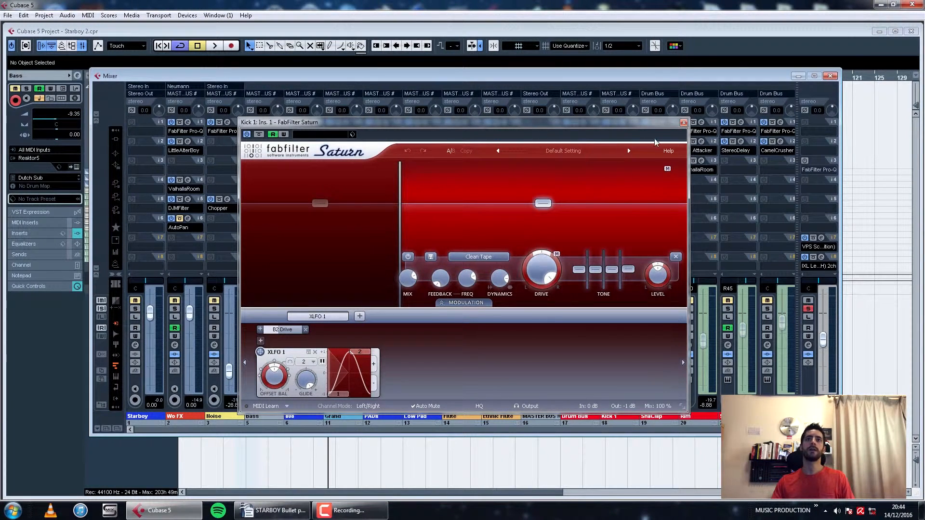
click(684, 123)
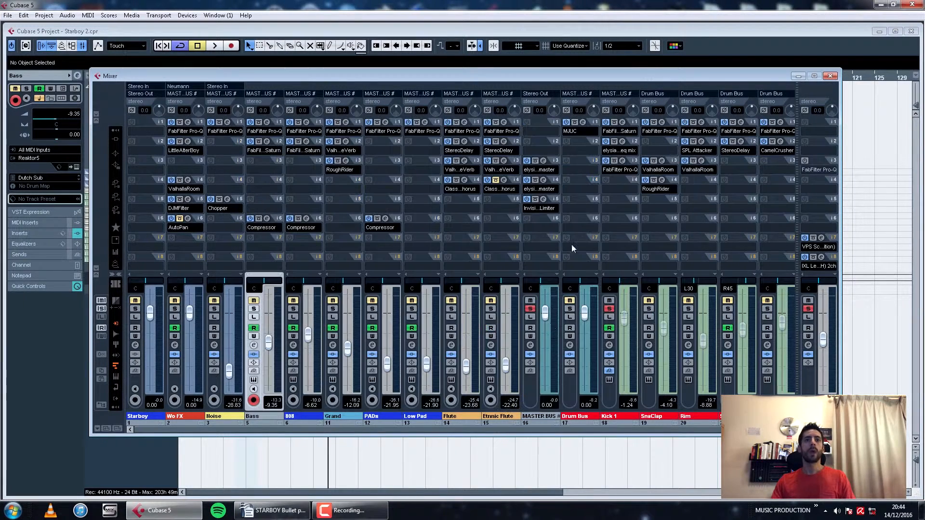
- Open elysia museq mix on Kick 1 and play the kick with the equalizer active, bypassed and active again
click(622, 150)
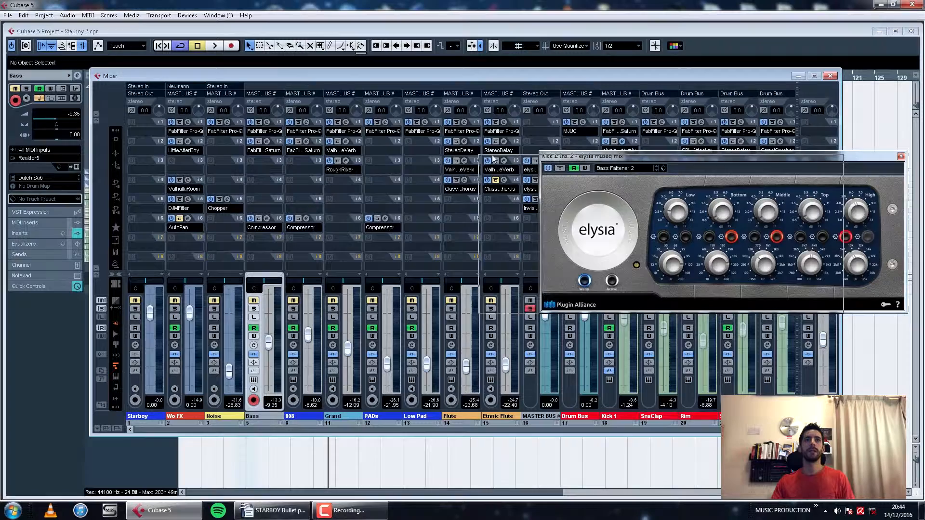
drag(627, 146, 442, 123)
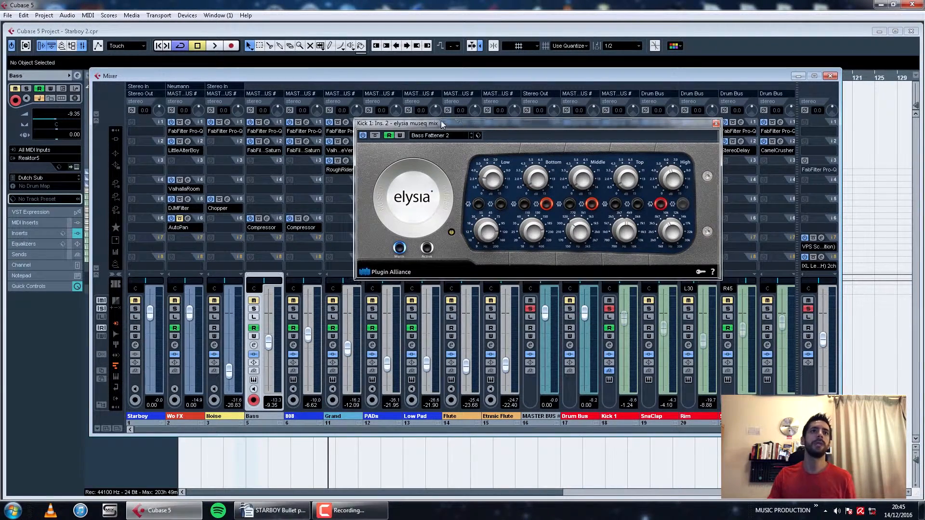
drag(458, 120, 272, 91)
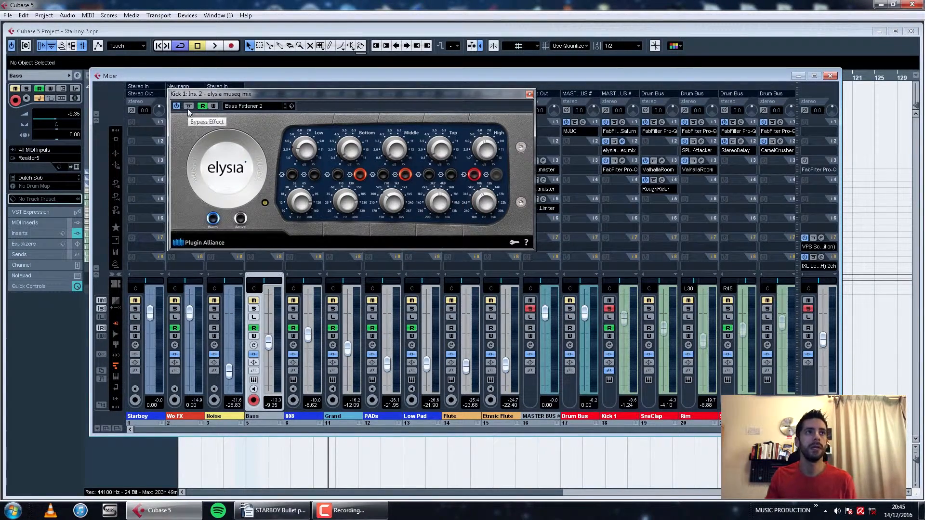
key(space)
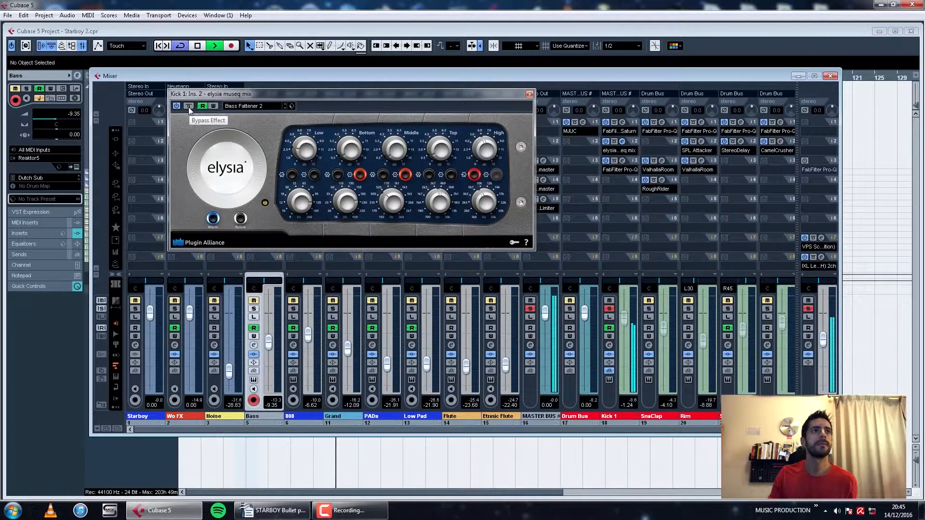
click(188, 106)
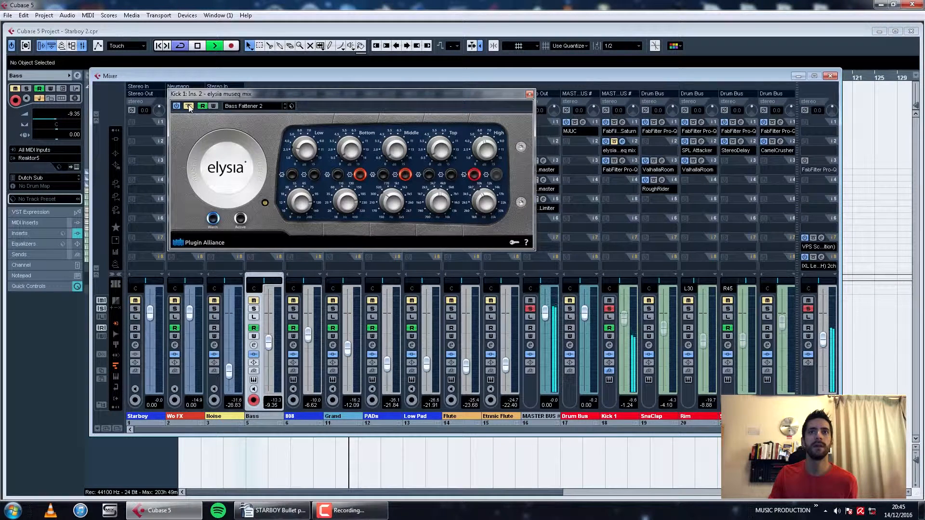
click(189, 106)
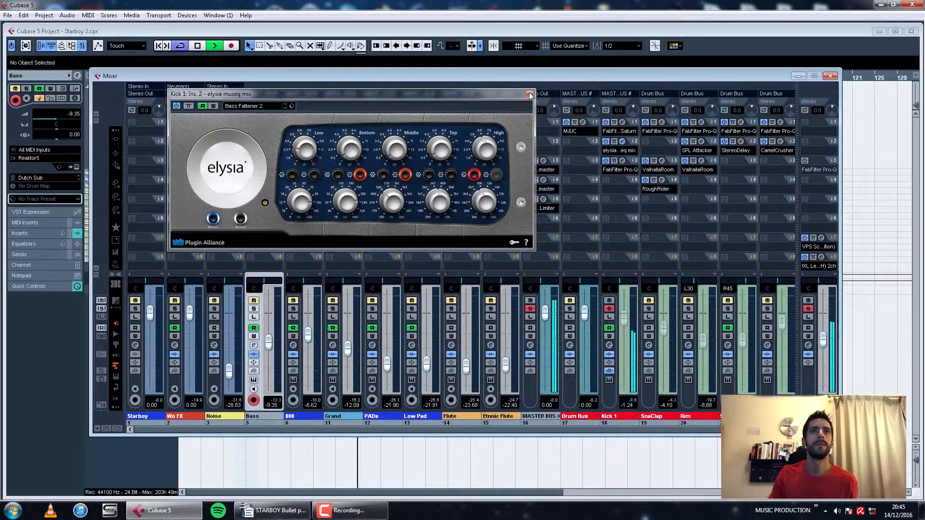
key(space)
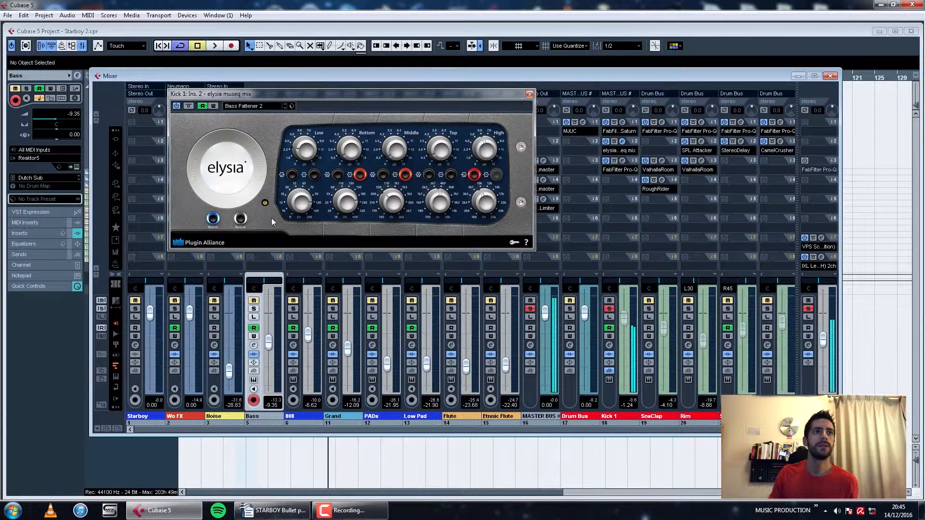
- Check the frequency and gain of the Low band in the Kick 1 elysia equalizer, and close its window
mouse_move(306, 204)
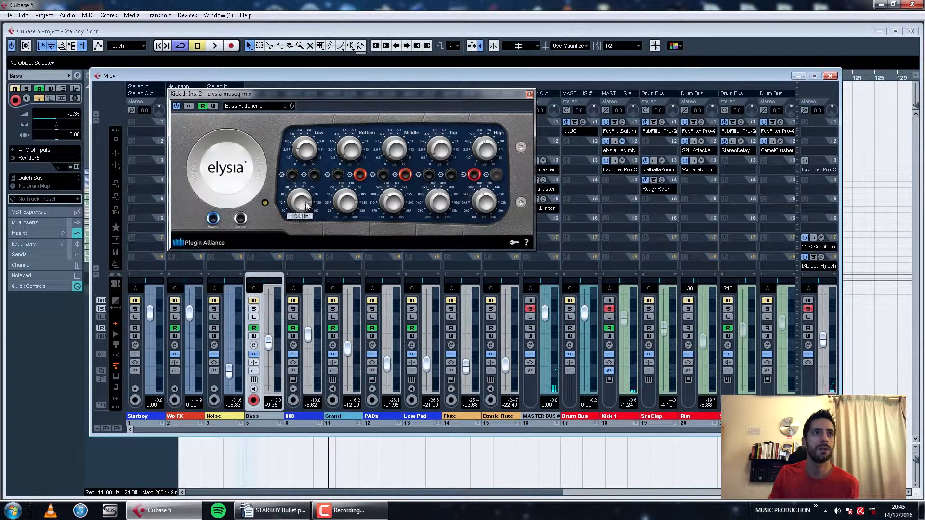
mouse_move(307, 152)
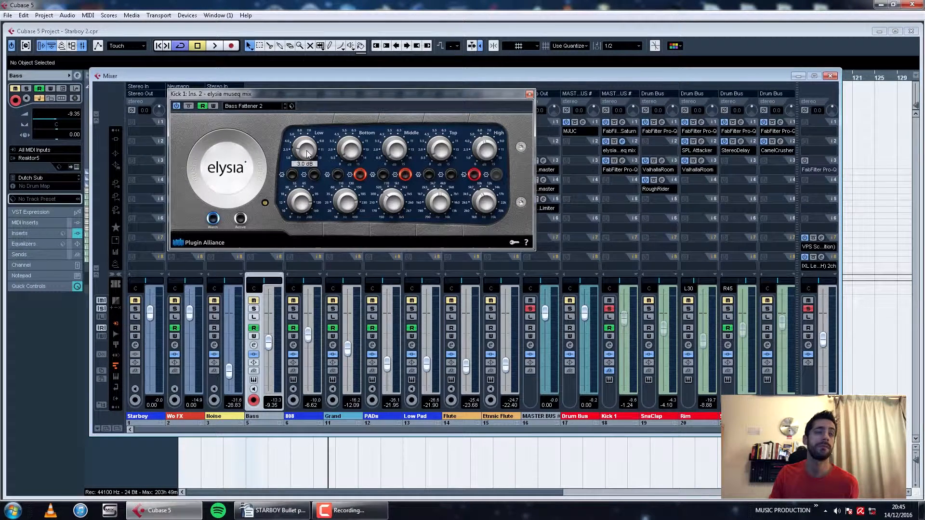
click(529, 94)
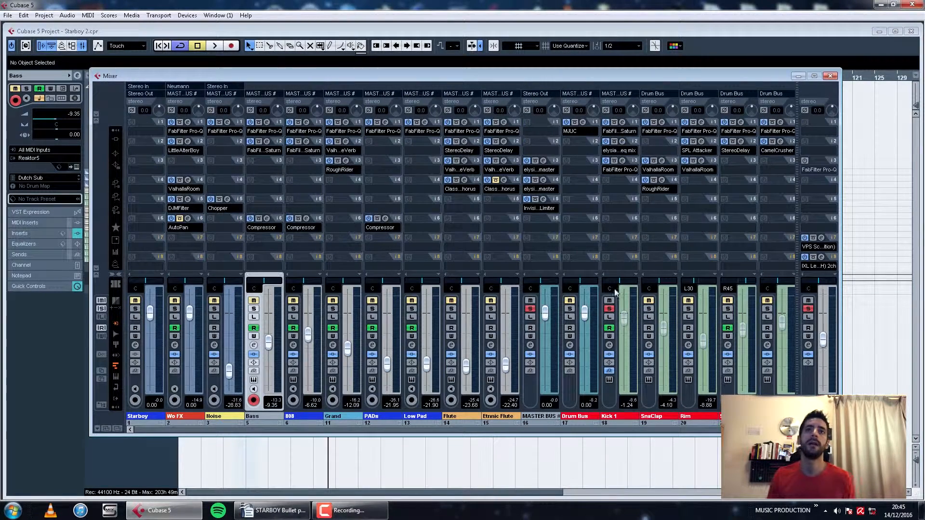
- Open SPL Attacker on the Rim channel, compare the soloed rim and kick with it active and bypassed, and close its window
drag(646, 435, 709, 424)
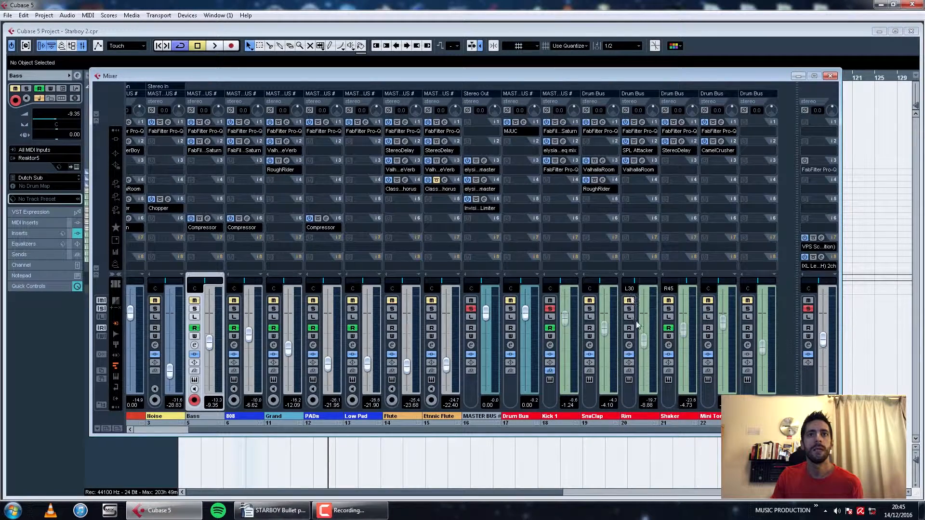
click(642, 142)
drag(513, 216, 489, 188)
key(space)
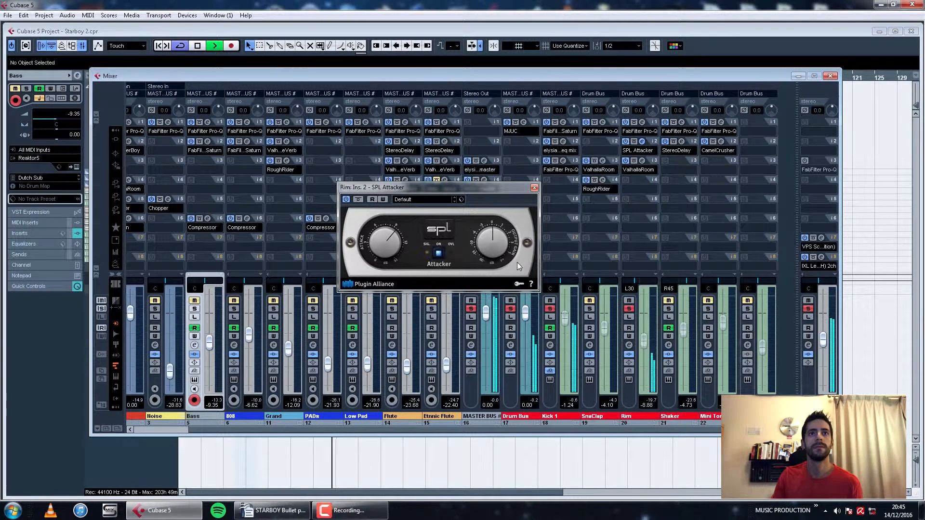
click(357, 200)
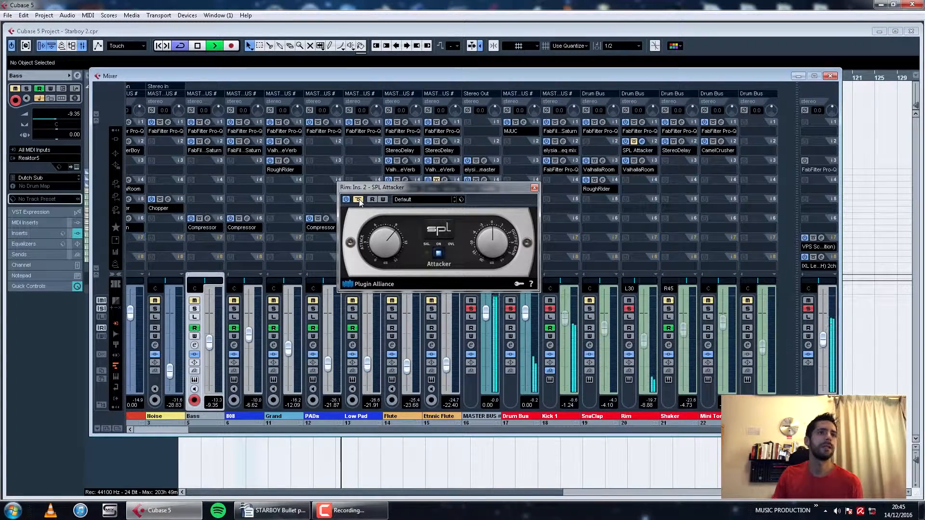
click(358, 199)
click(534, 189)
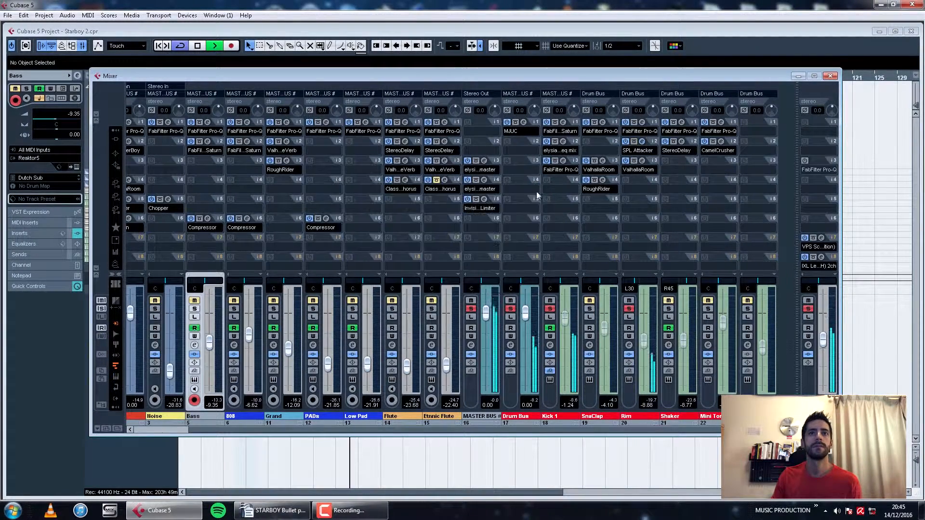
- Solo the SnaClap, Shaker and Mini Tom channels along with Kick 1 and Rim, and play the drum group
click(707, 309)
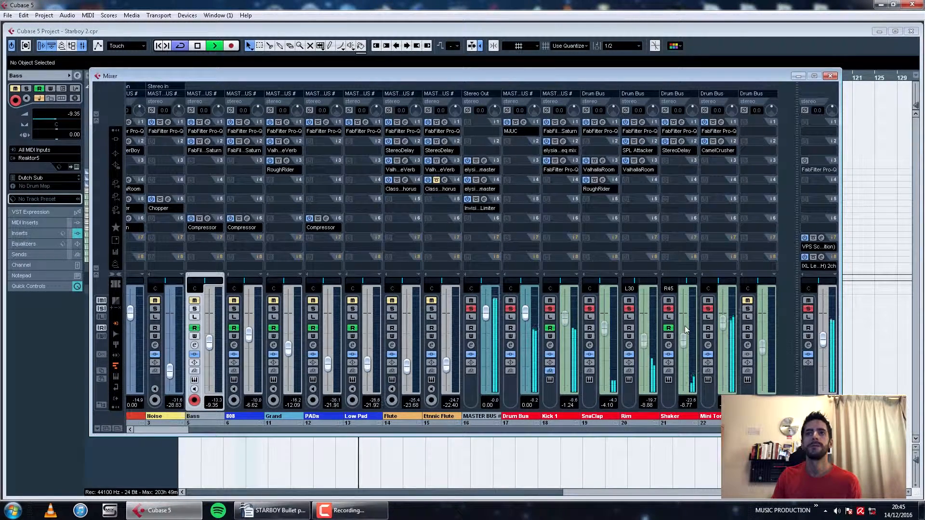
key(space)
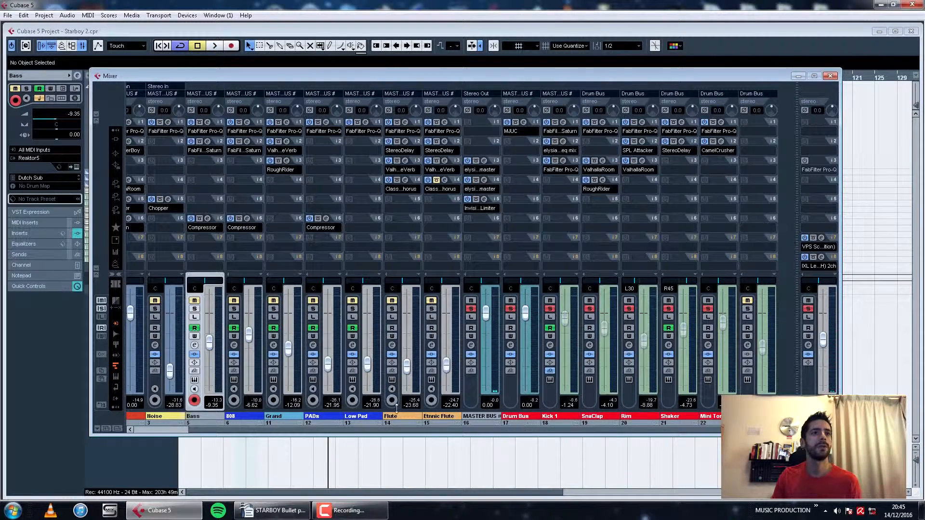
drag(374, 430, 259, 427)
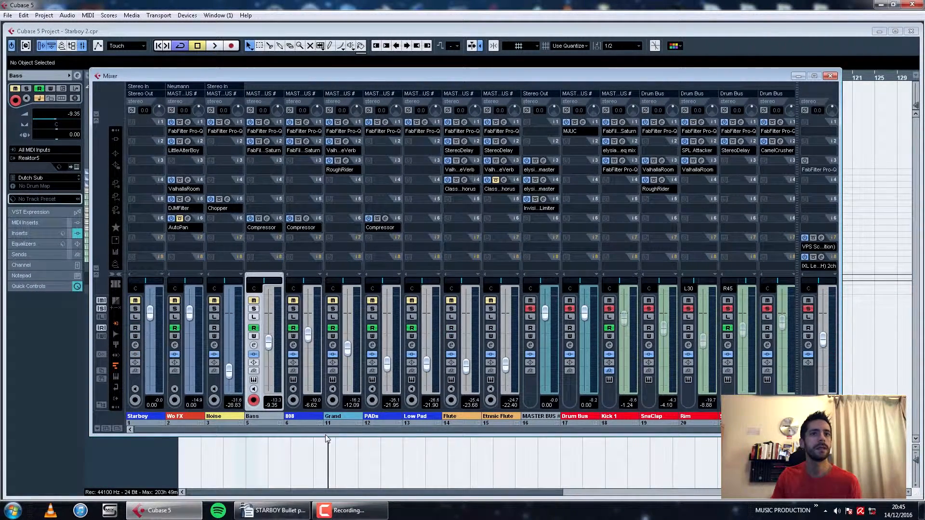
key(space)
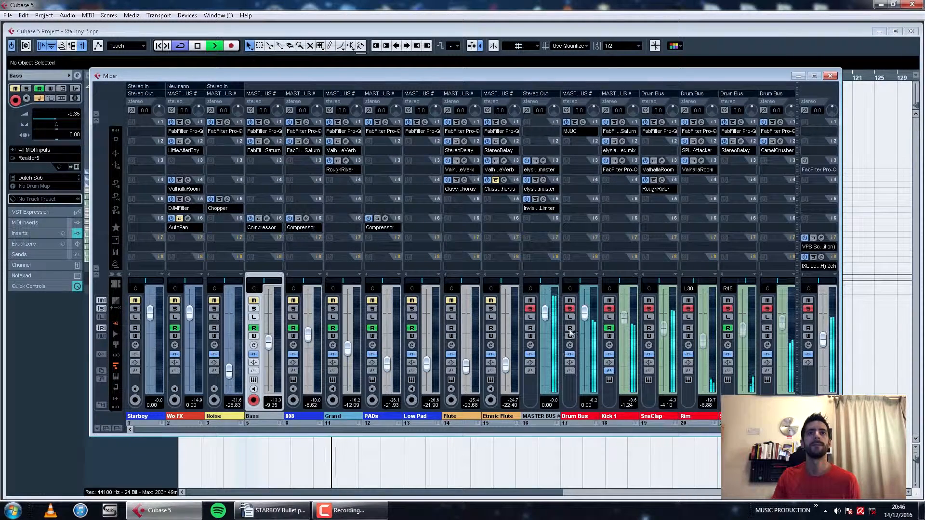
key(space)
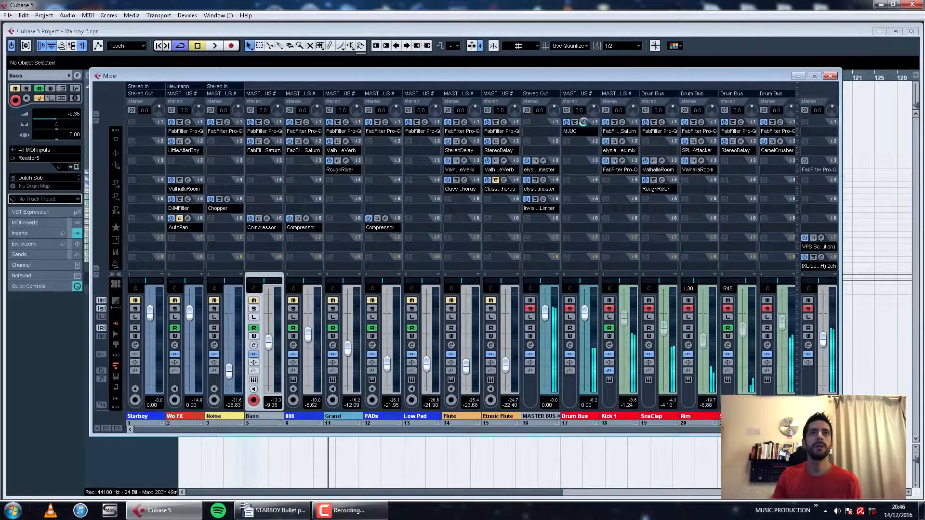
- Open the MJUC compressor on the Drum Bus and play the drums with it active, bypassed and active again
click(583, 122)
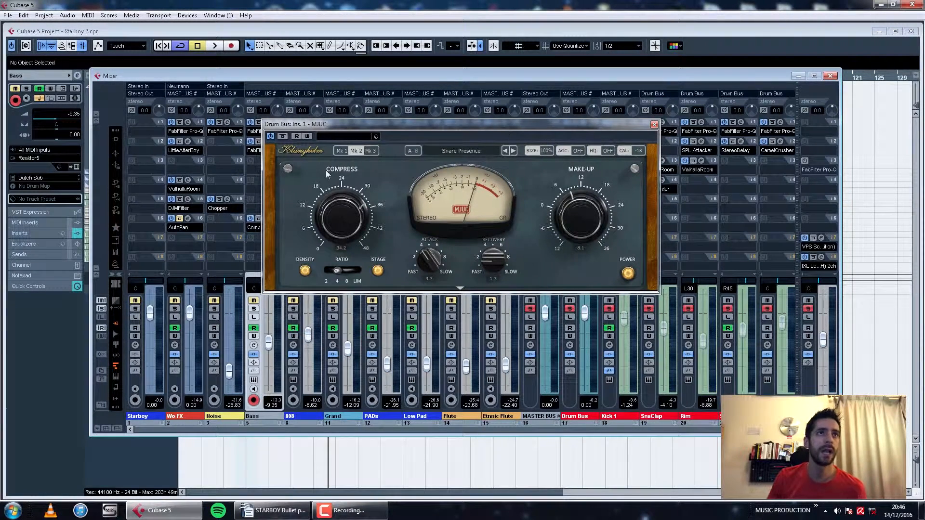
drag(390, 126, 392, 116)
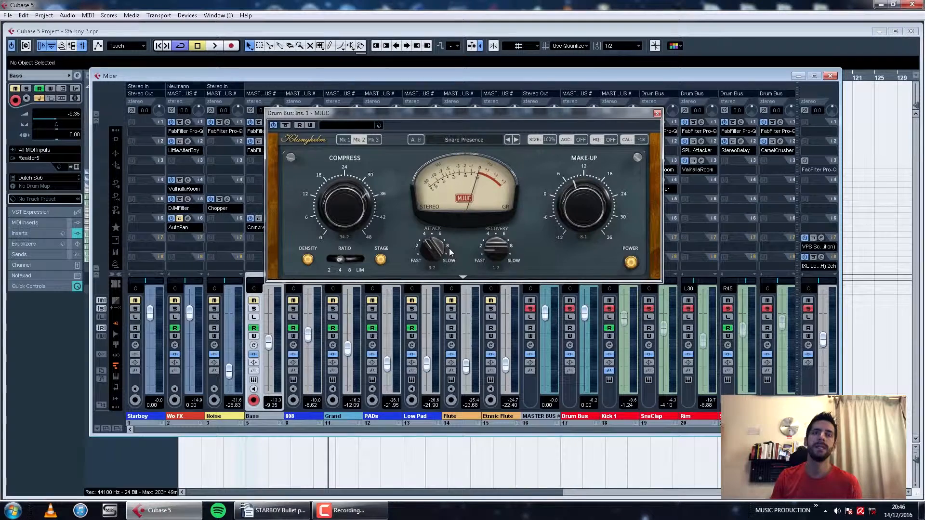
key(space)
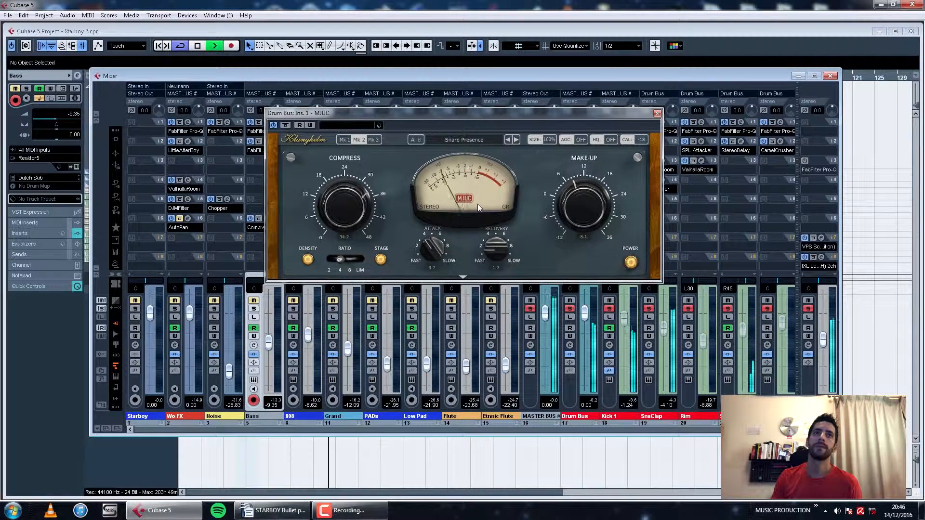
click(285, 125)
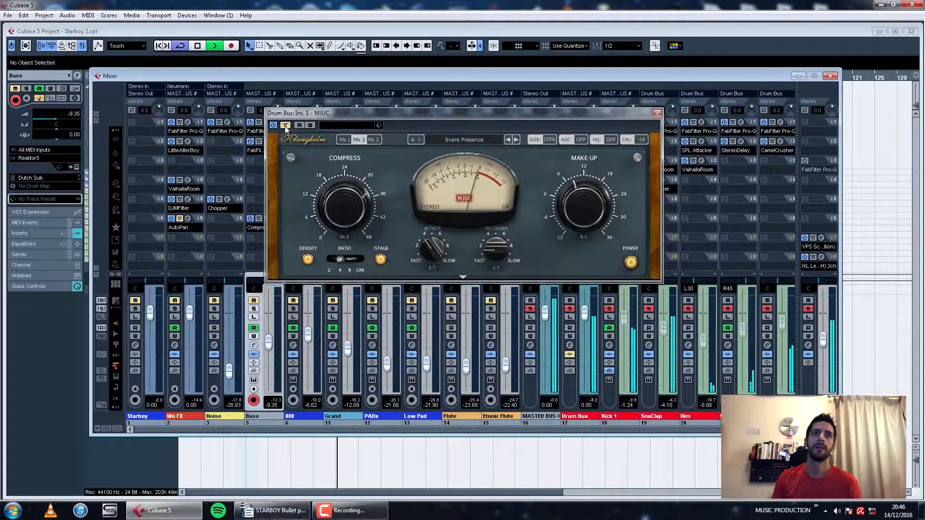
click(285, 125)
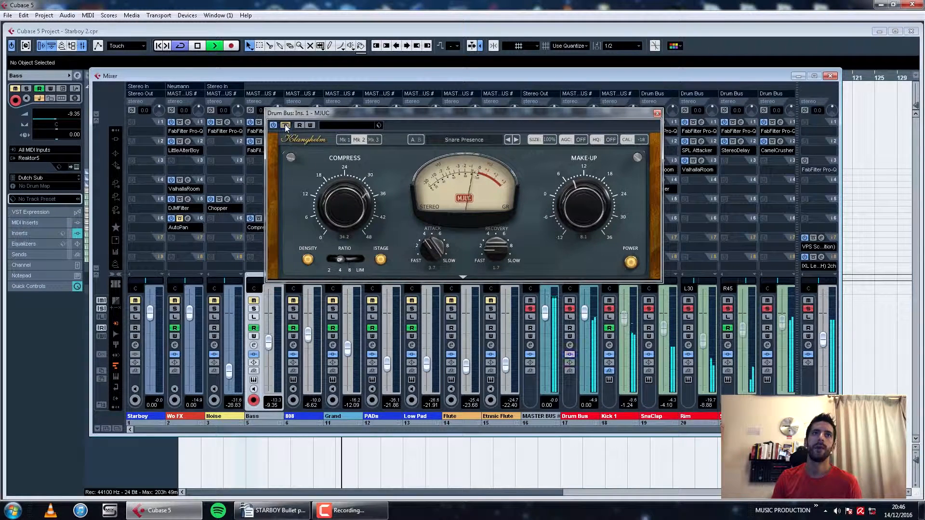
- Stop playback, close the MJUC window, and close the Mixer to return to the project arrangement
key(space)
click(656, 114)
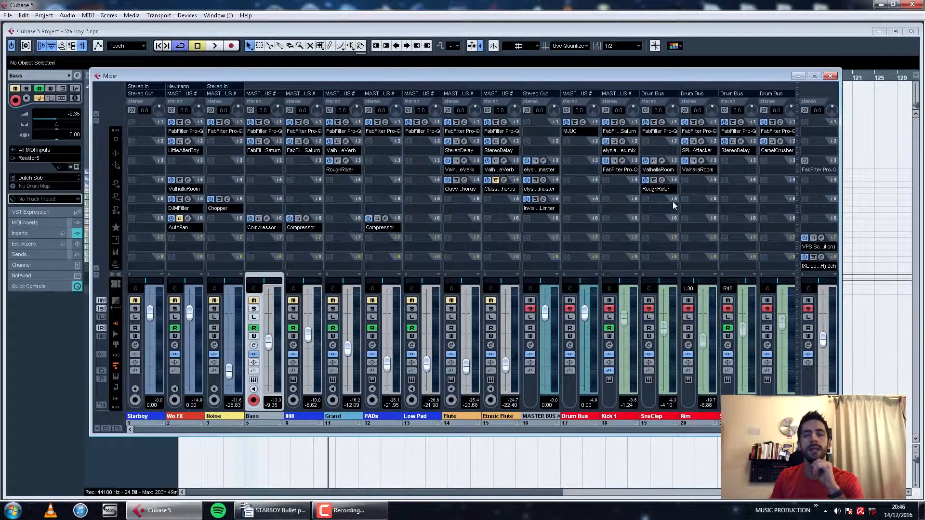
scroll(664, 434, right, 2)
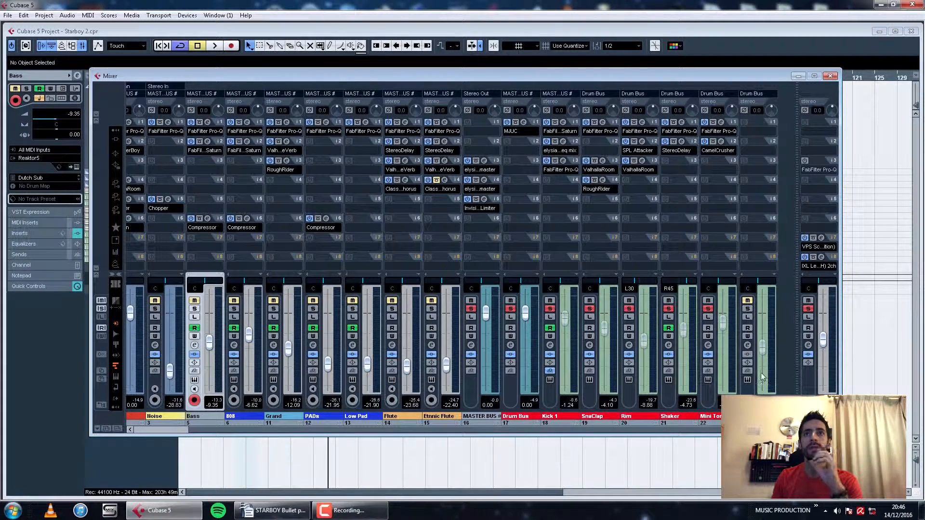
click(830, 77)
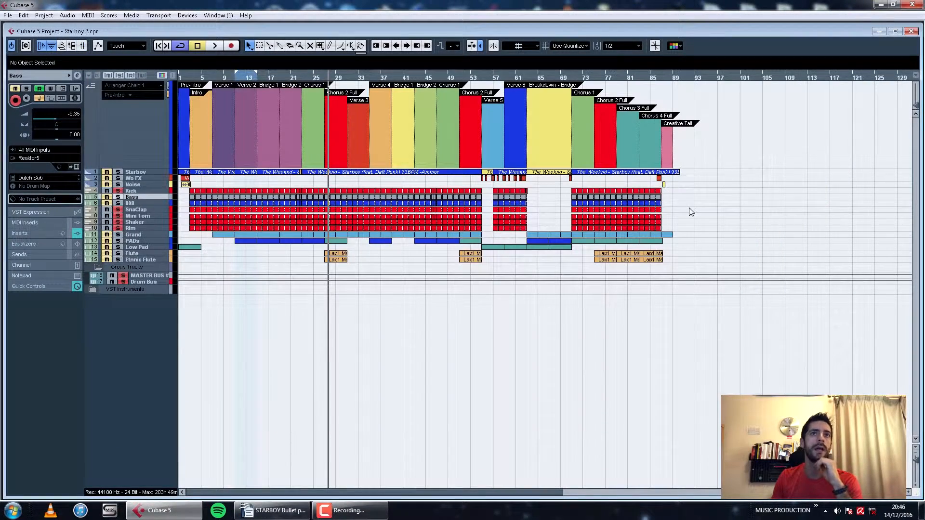